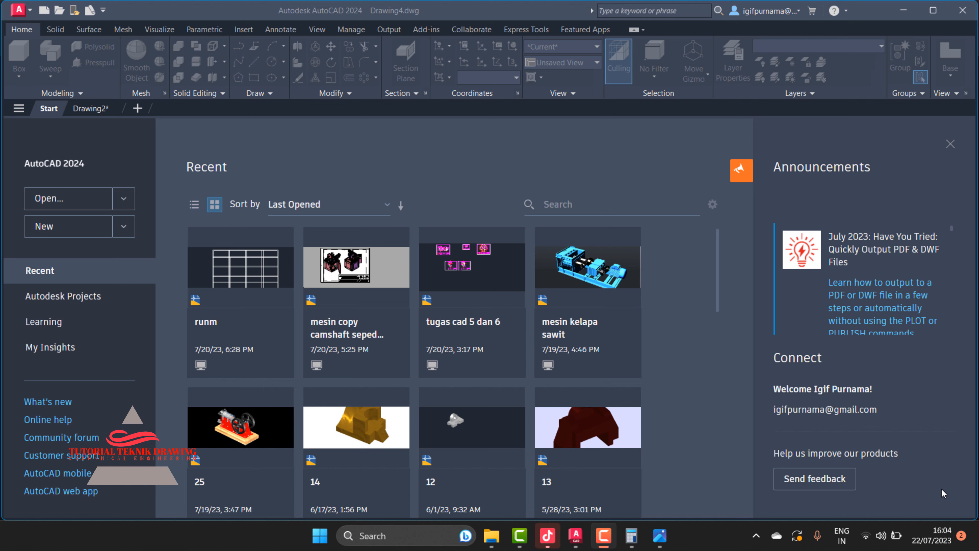
- Look over the dimensioned bracket in the reference image and create a new drawing
left_click(660, 538)
left_click_drag(796, 307, 839, 307)
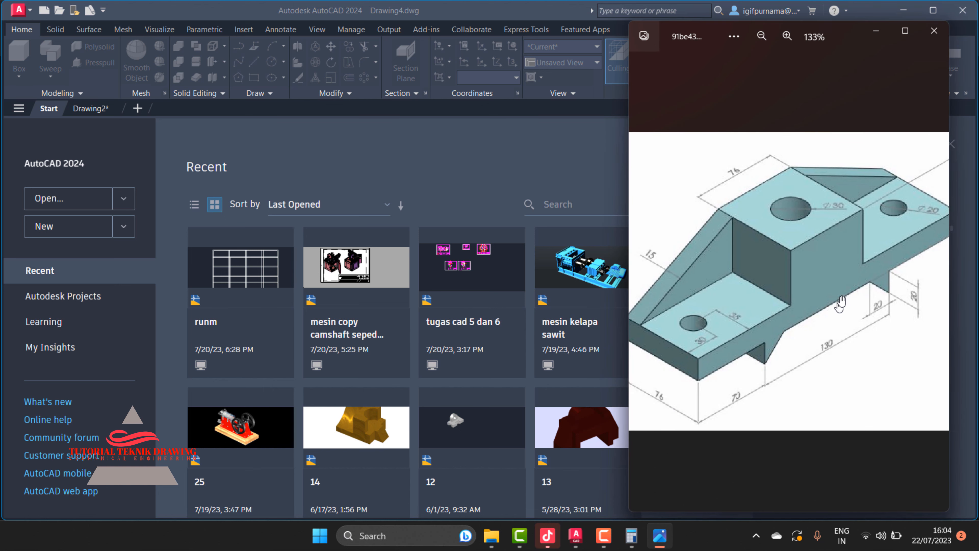
left_click(876, 30)
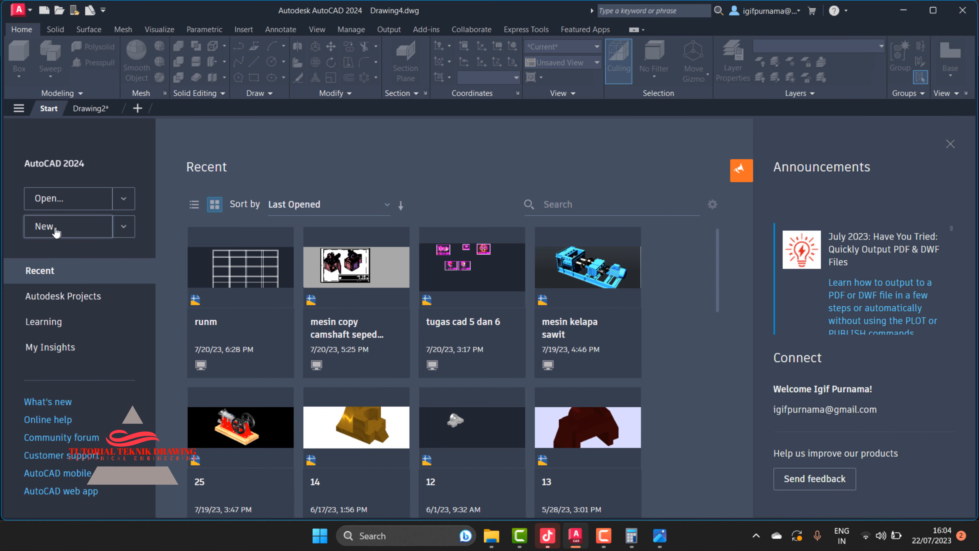
left_click(56, 231)
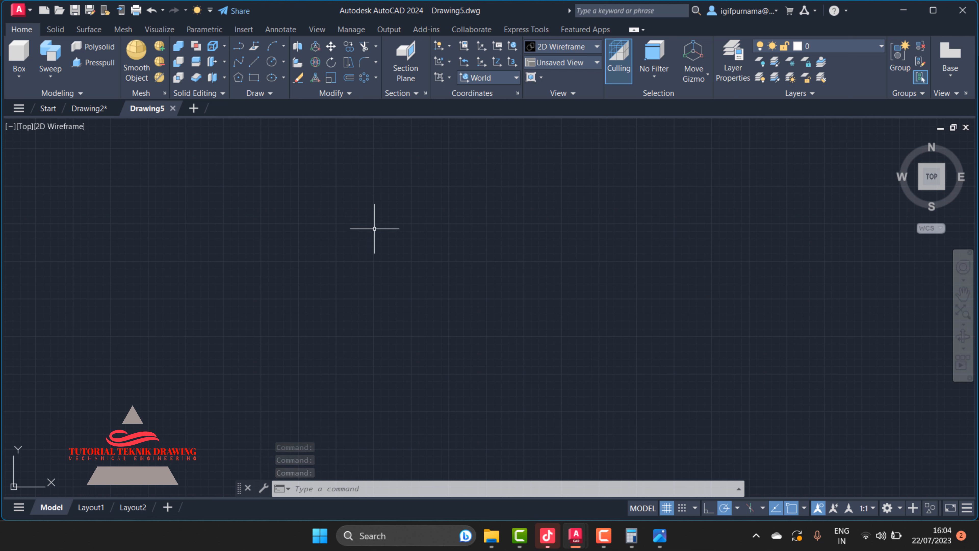
- Check the base lengths in the reference image and add 70 + 130 + 70 in Calculator for the overall length
left_click(660, 536)
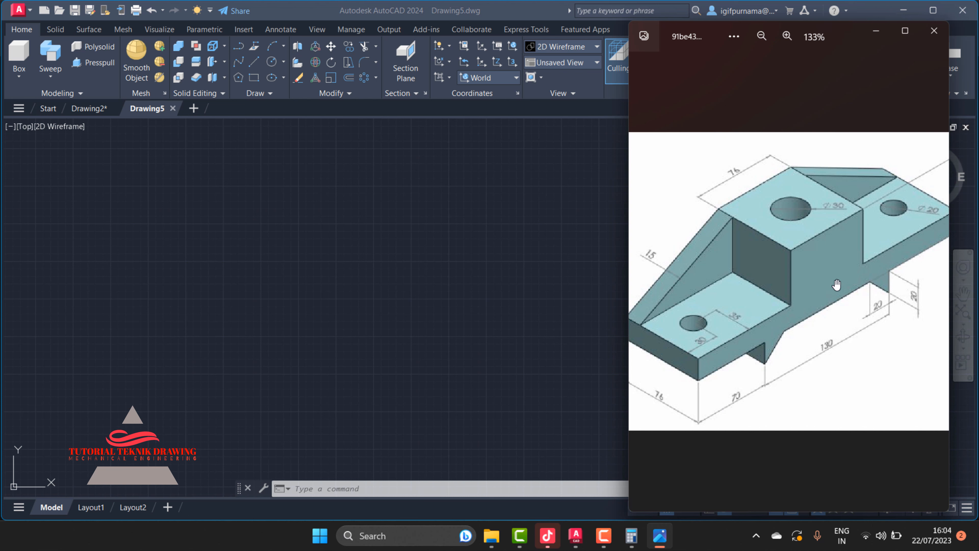
left_click_drag(835, 282, 795, 276)
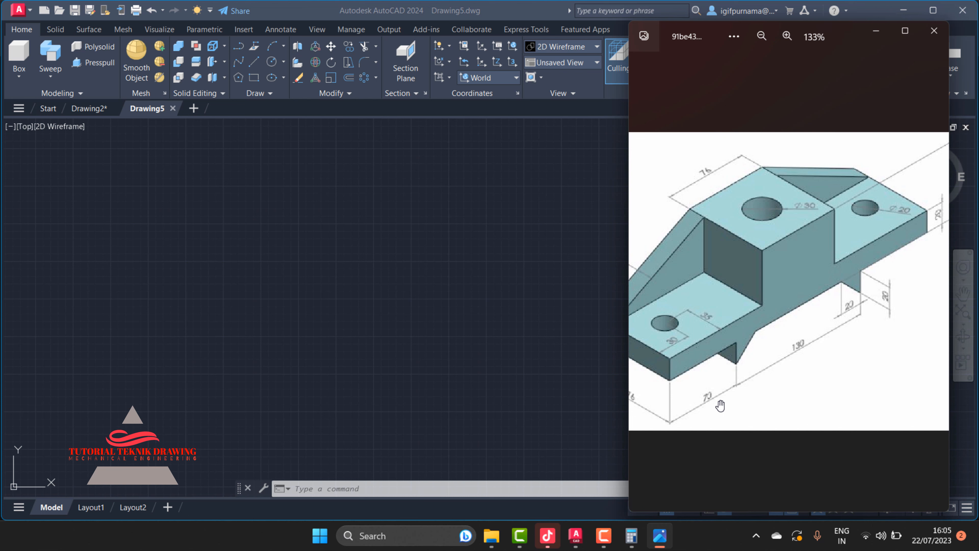
left_click(631, 536)
left_click(436, 270)
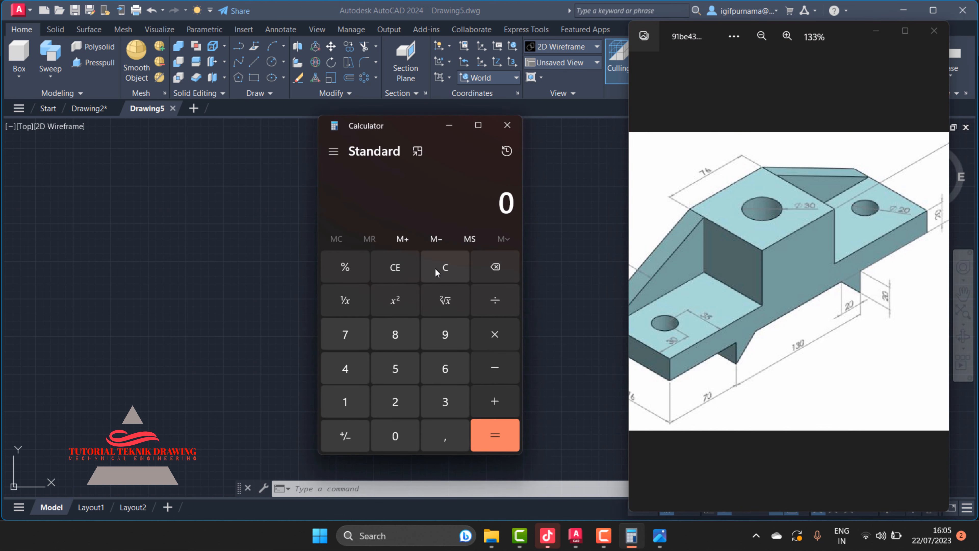
left_click(346, 342)
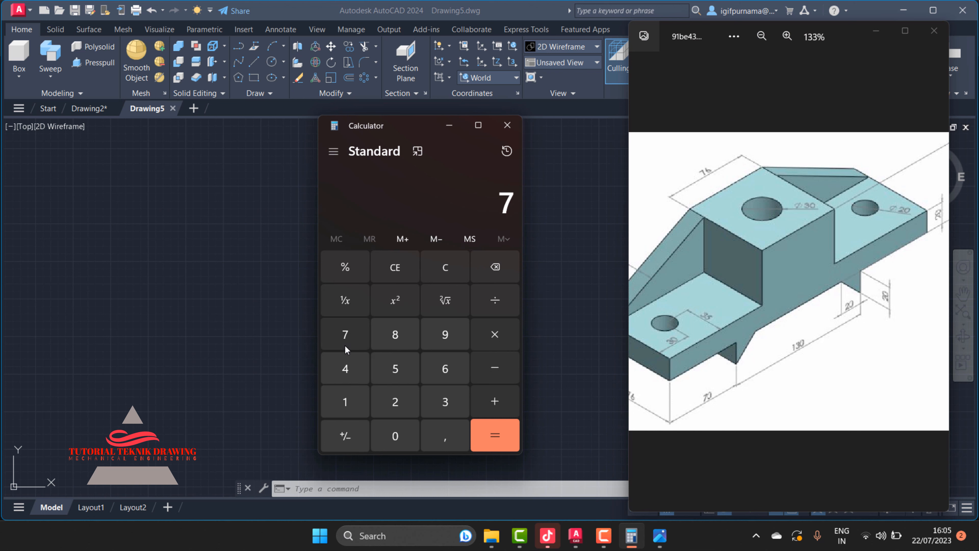
left_click(409, 440)
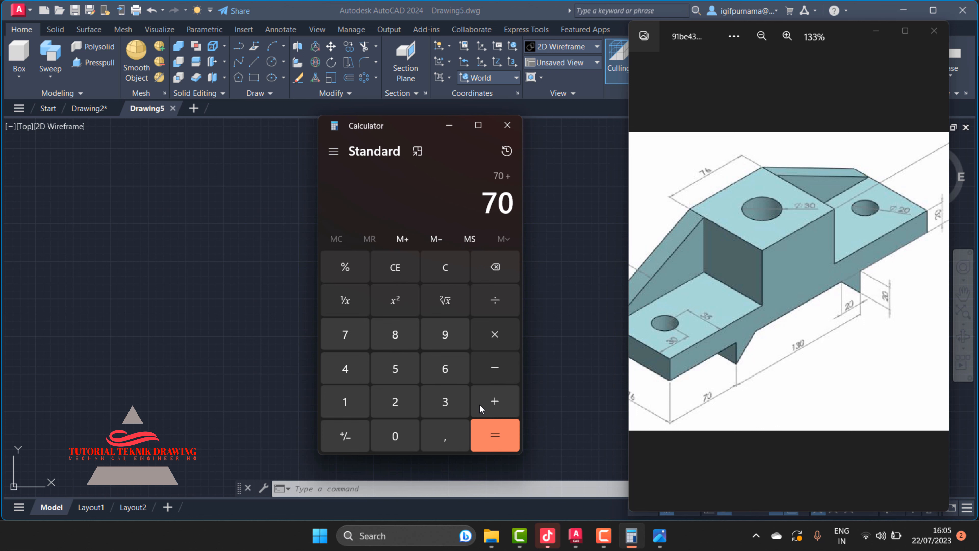
left_click(347, 402)
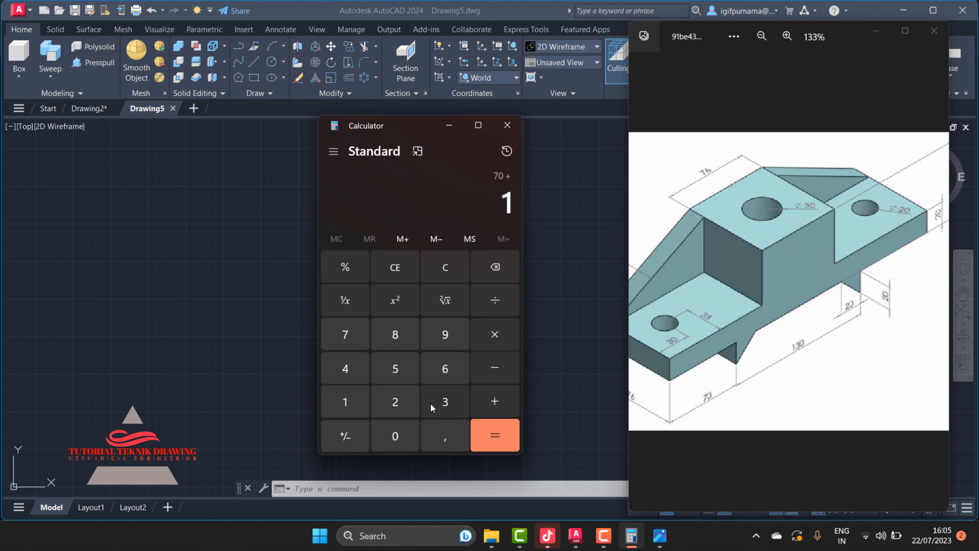
left_click(430, 402)
left_click(402, 432)
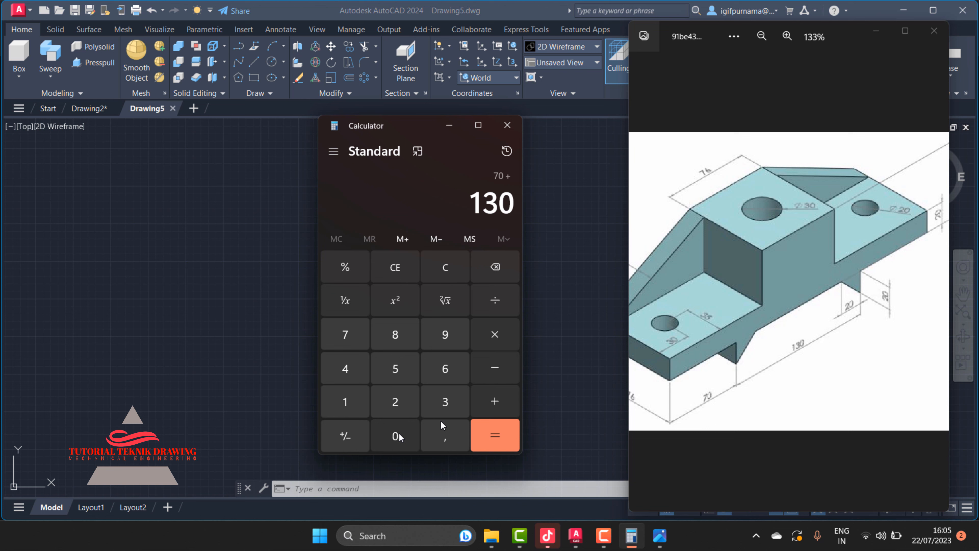
left_click(497, 402)
left_click(345, 334)
left_click(395, 435)
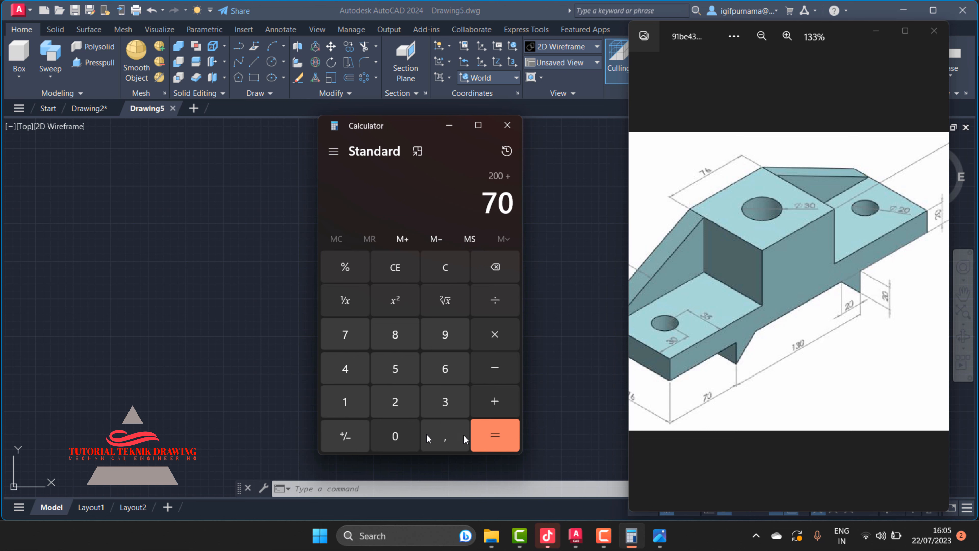
left_click(497, 436)
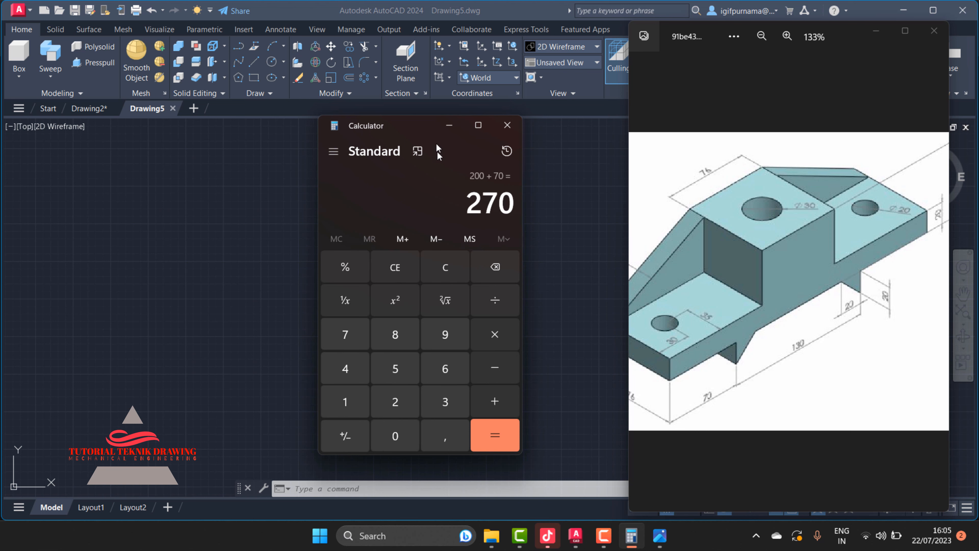
left_click(447, 124)
- Draw a horizontal line 270 long as the lower edge of the bracket's front profile
left_click(254, 65)
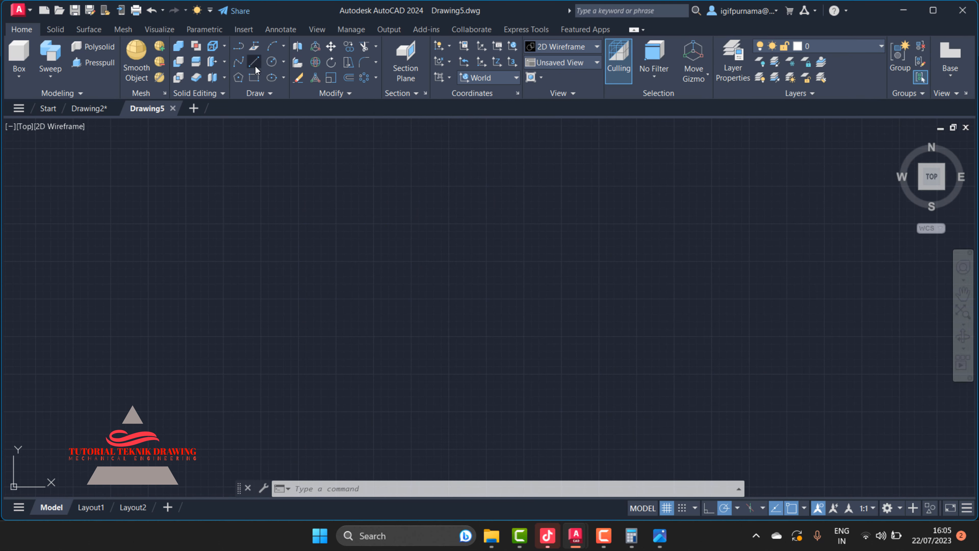
left_click(327, 272)
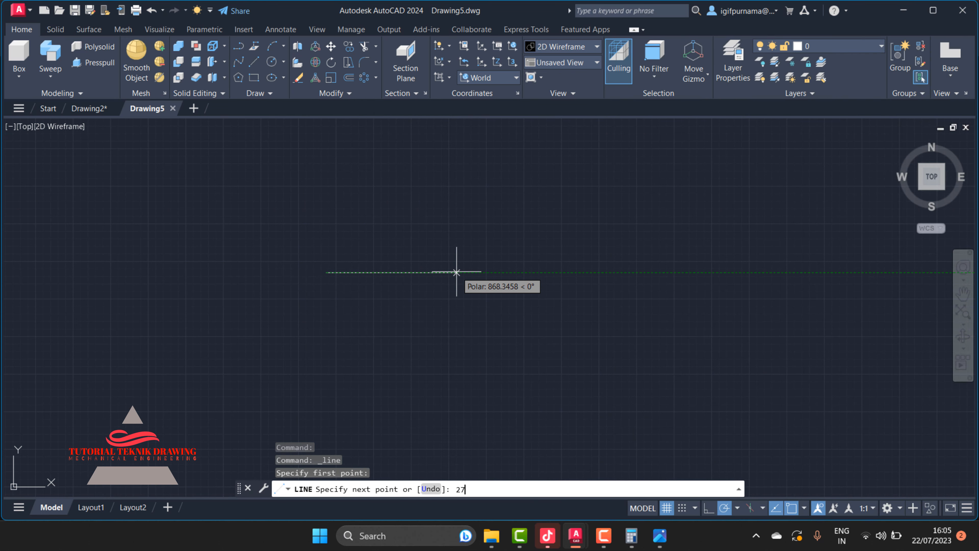
key("Return")
key("Return")
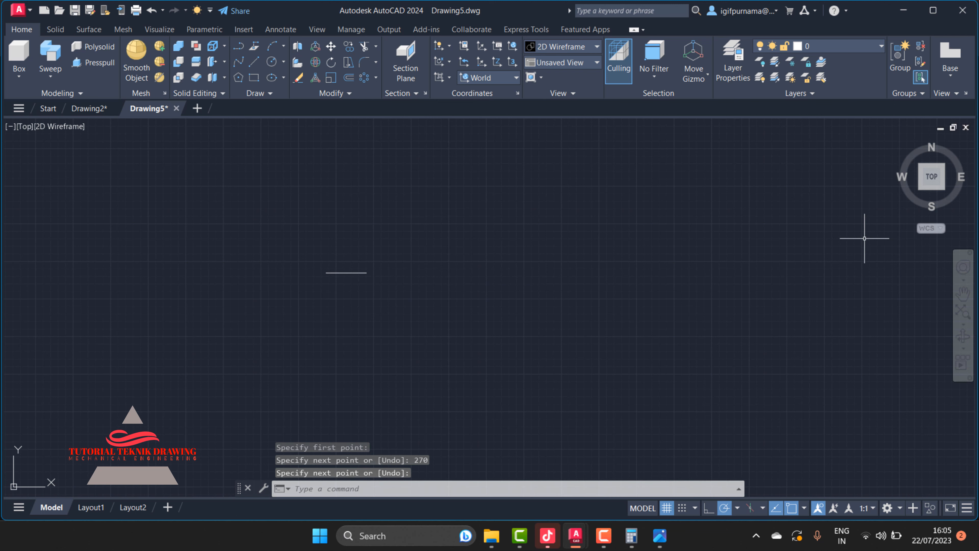
left_click(934, 185)
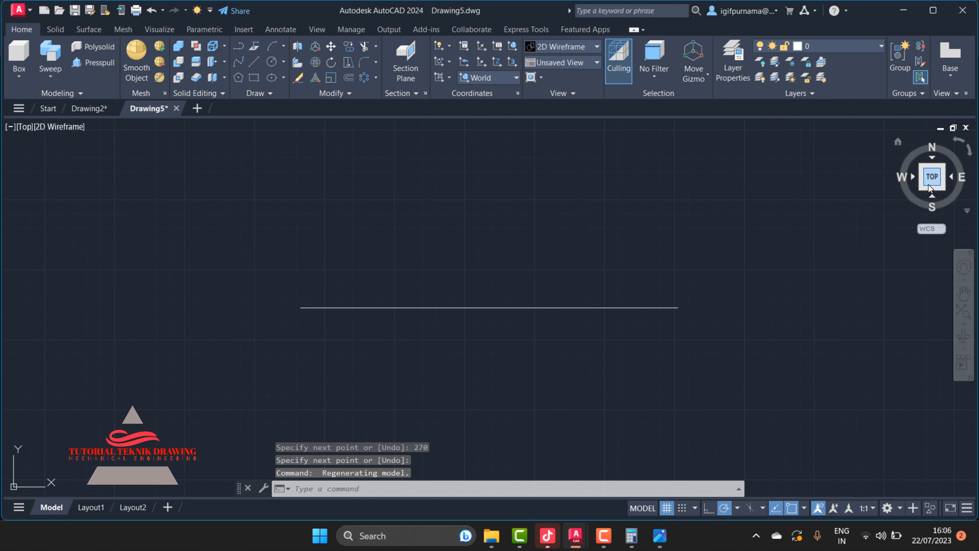
- Check the base thickness in the reference image and copy the horizontal line 20 straight up
left_click(660, 535)
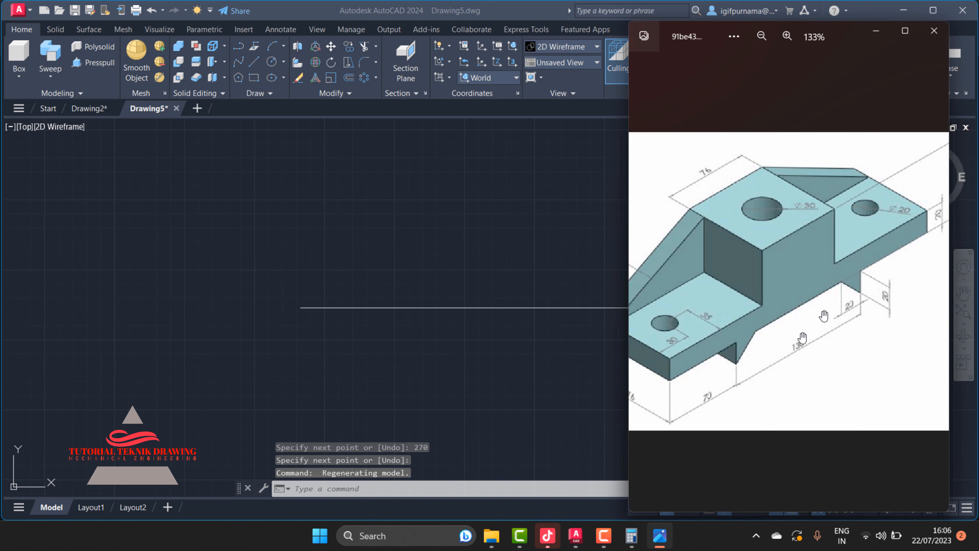
left_click_drag(833, 297, 817, 285)
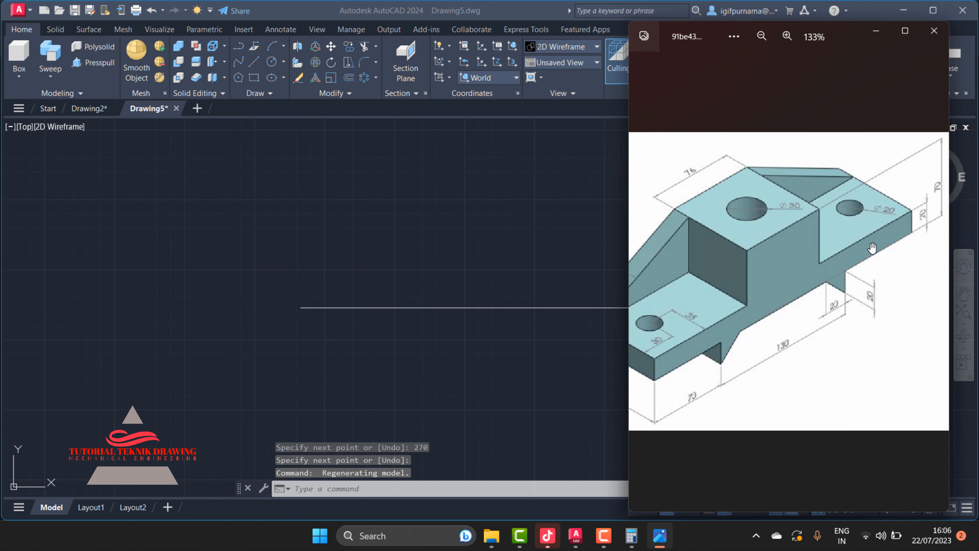
left_click(875, 36)
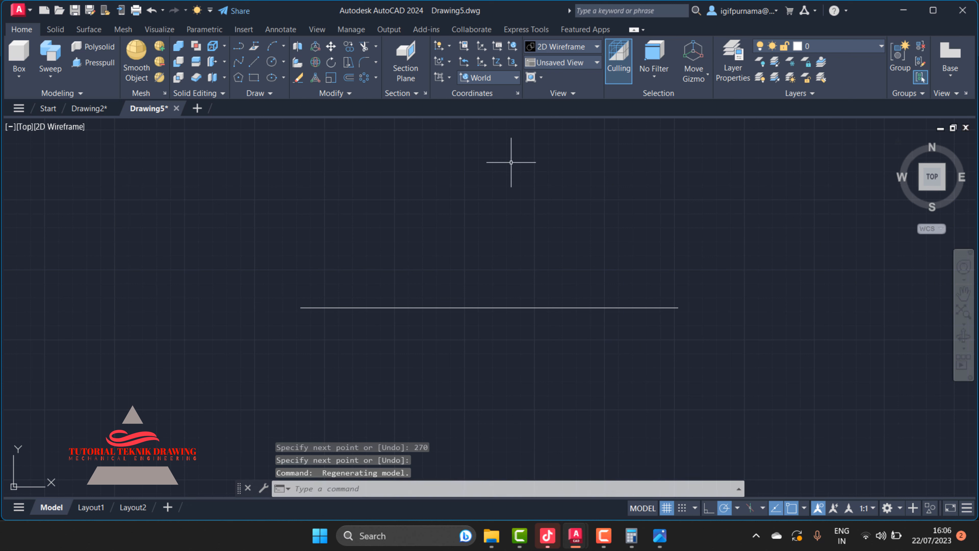
left_click(349, 46)
left_click(682, 346)
left_click(631, 275)
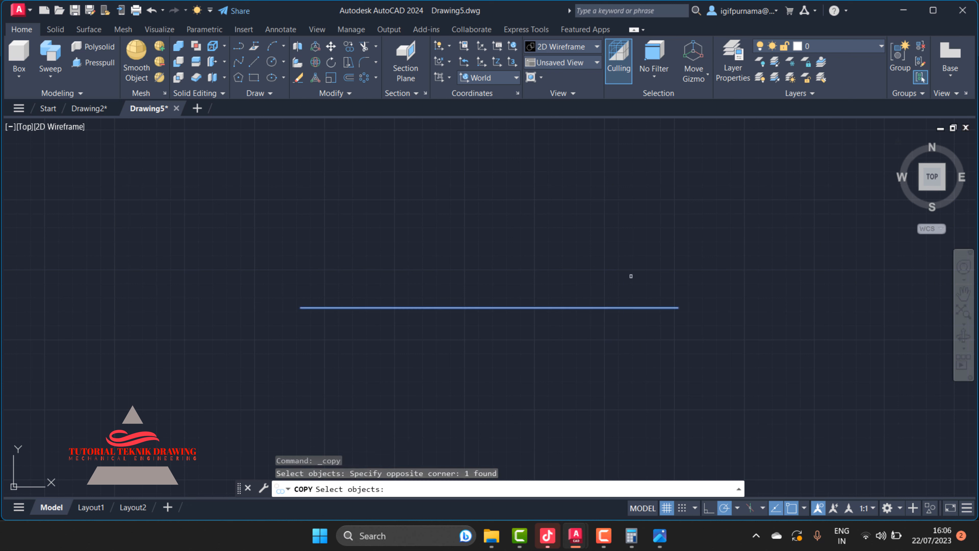
key("Return")
left_click(679, 308)
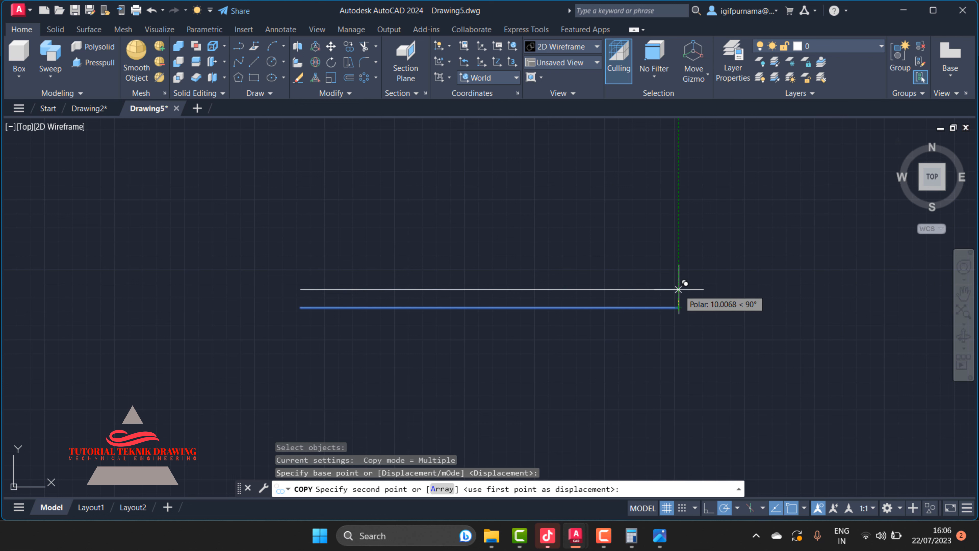
type("20")
key("Return")
key("Return")
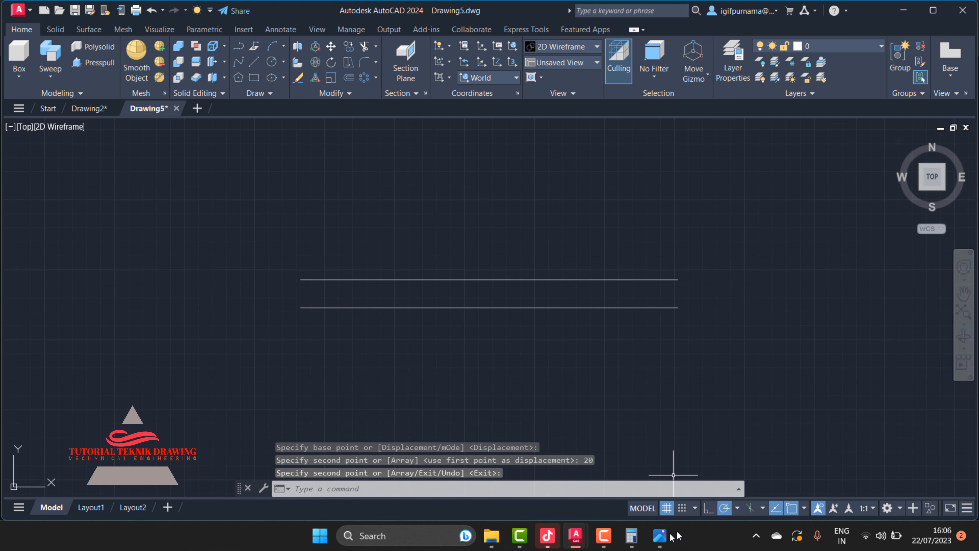
- Consult the reference image and draw a closed rectangle 76 wide and 50 high from lines above the base
left_click(660, 544)
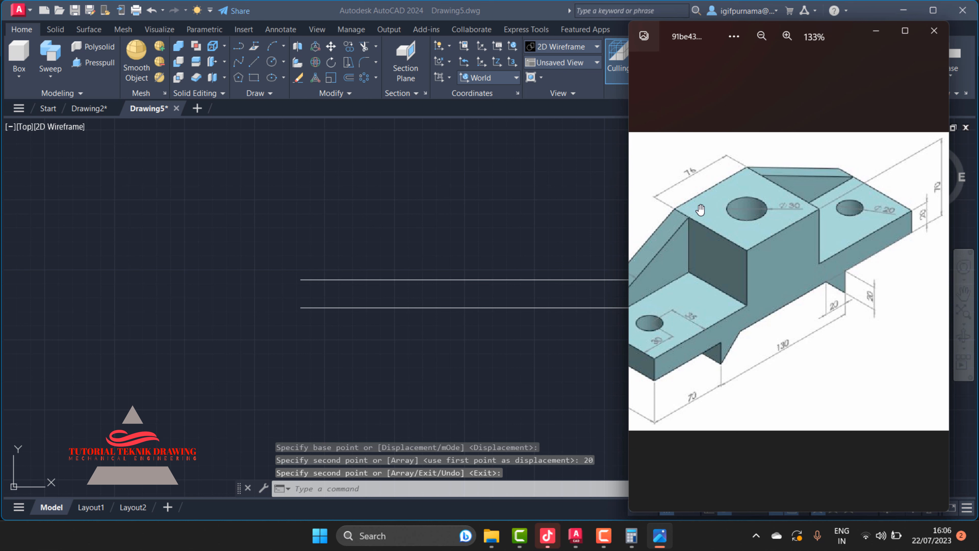
left_click(876, 30)
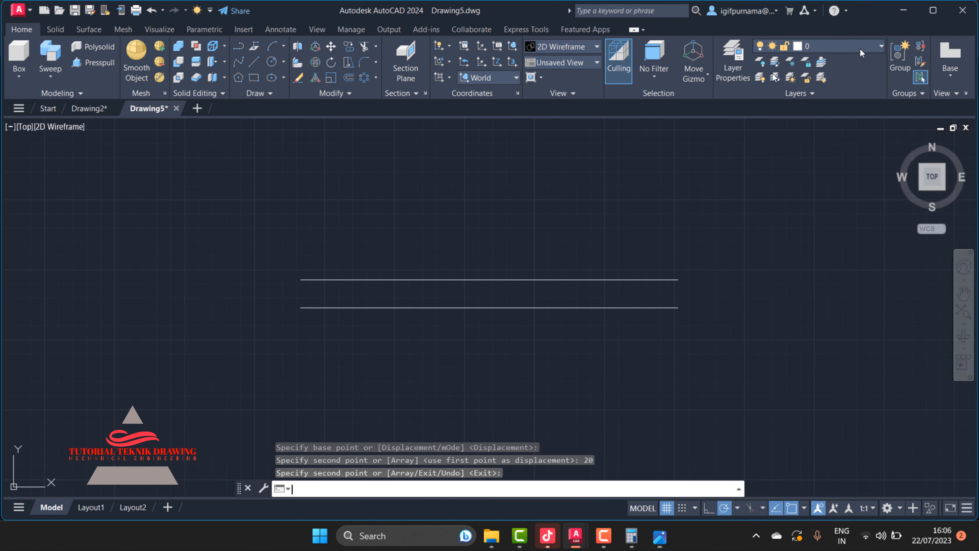
left_click(254, 62)
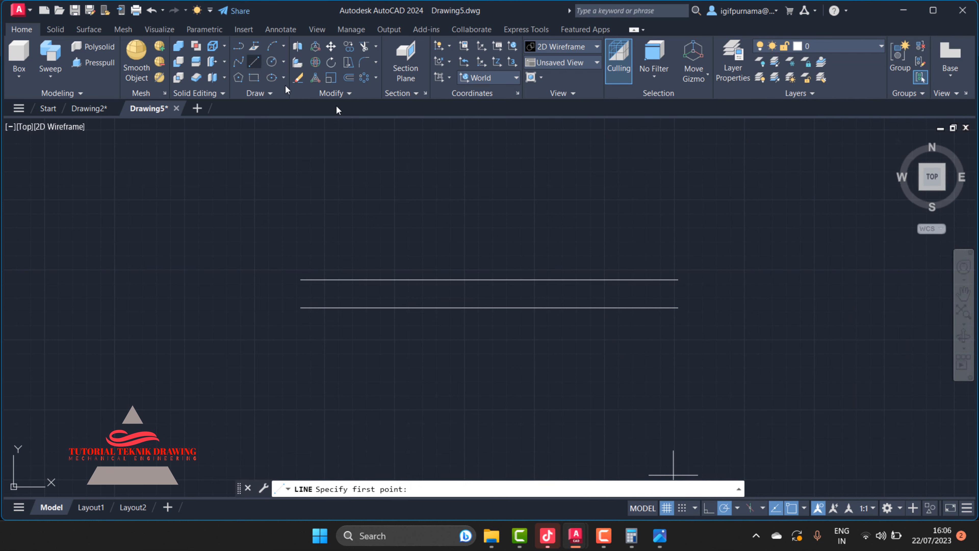
left_click(398, 140)
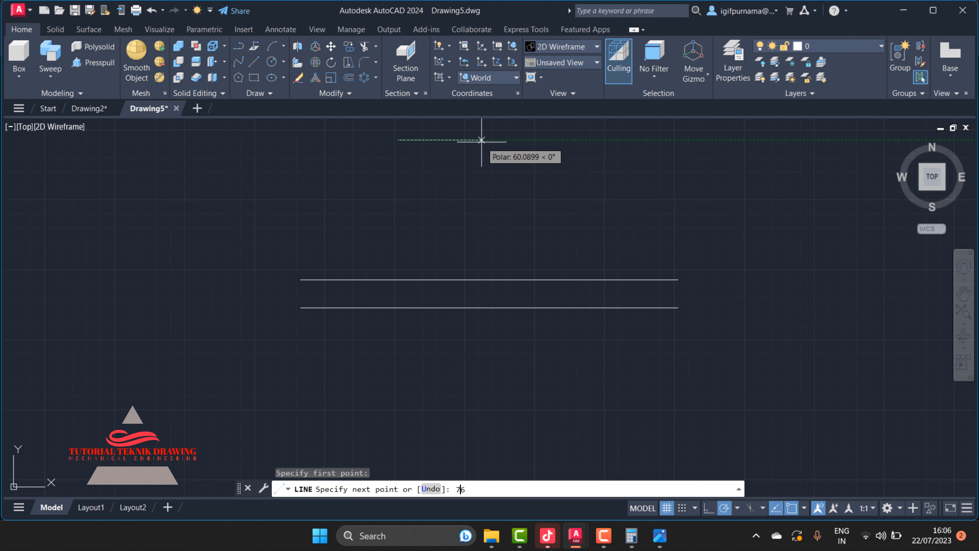
type("76")
key("Return")
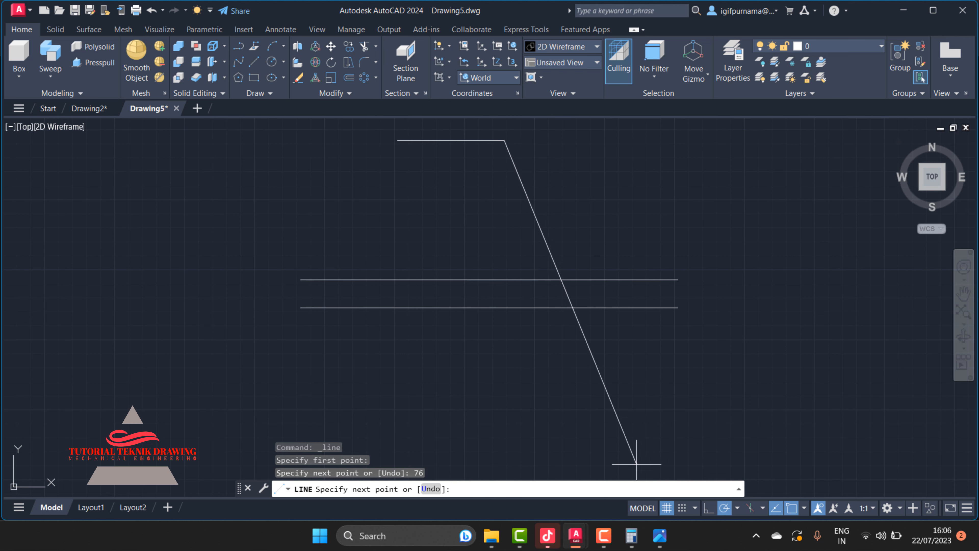
left_click(660, 535)
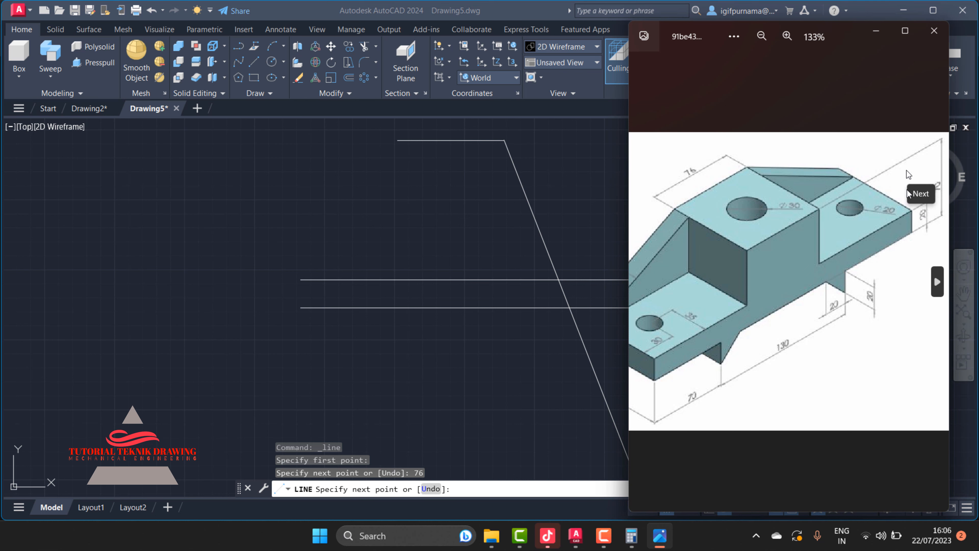
left_click(876, 31)
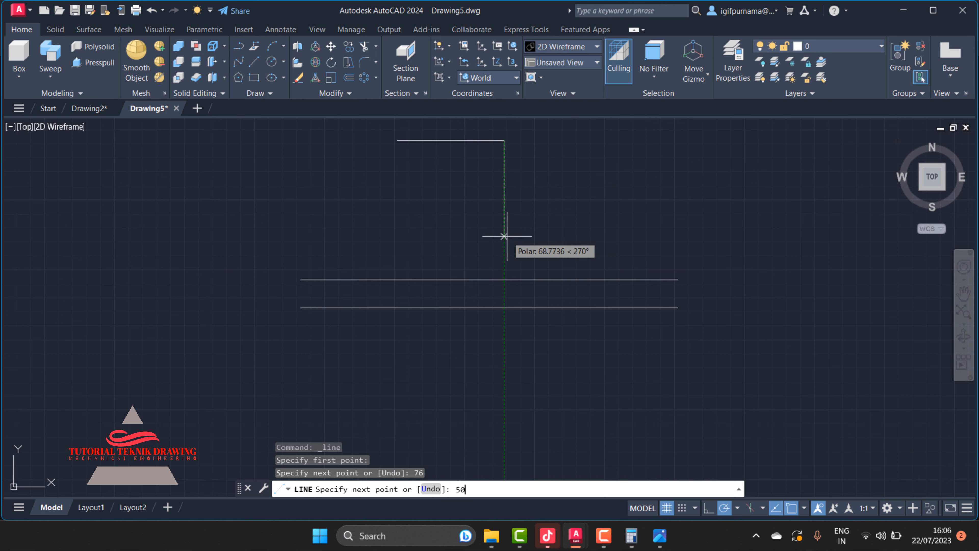
key("Return")
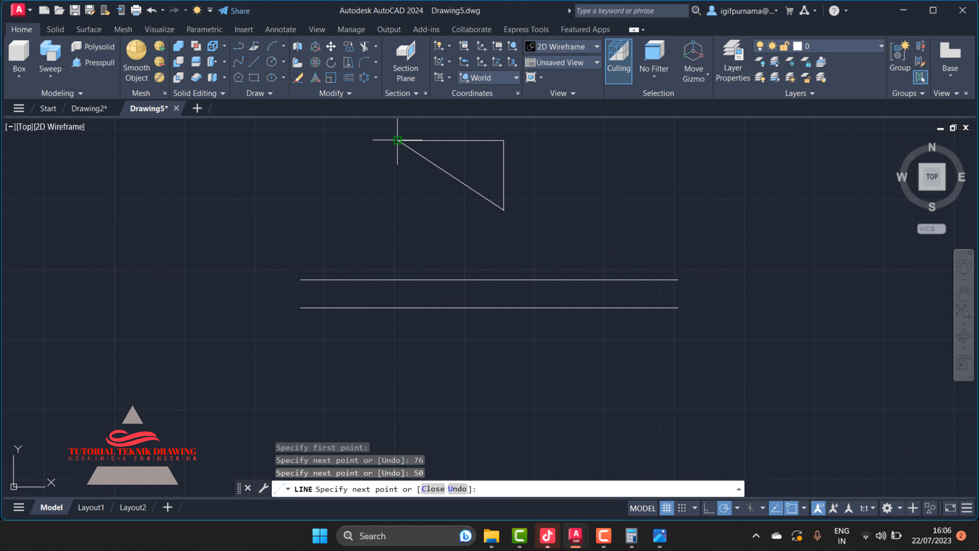
left_click(398, 210)
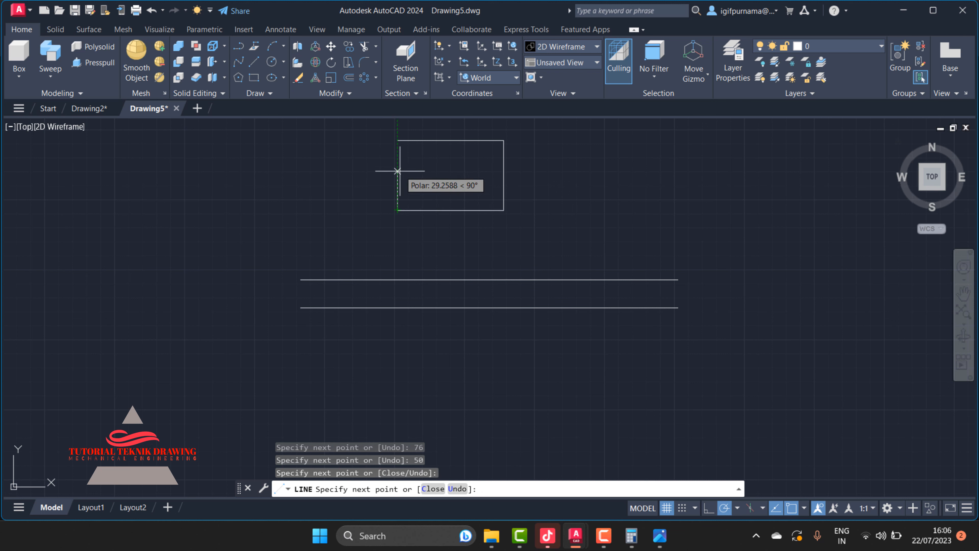
left_click(398, 141)
key("Return")
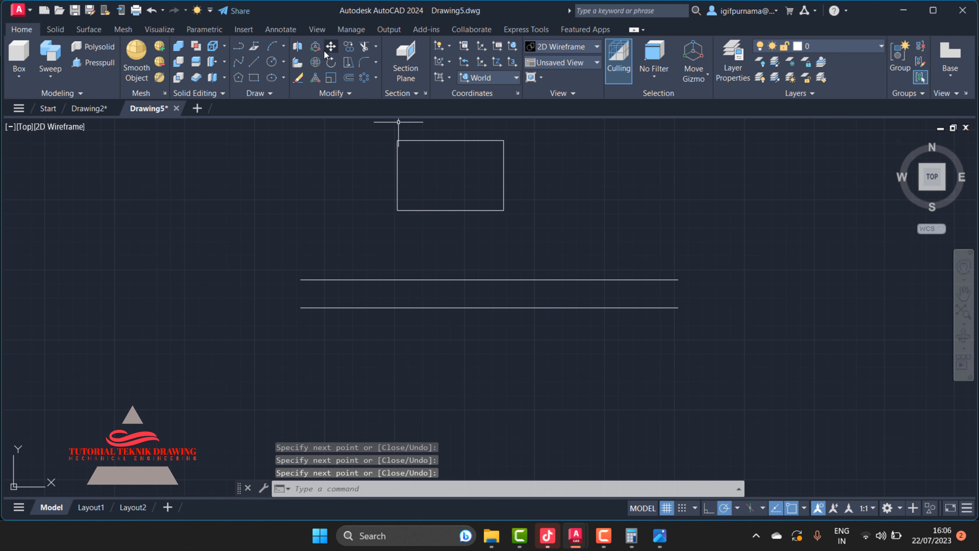
- Move the rectangle by the midpoint of its bottom edge onto the midpoint of the base's upper line
left_click(331, 47)
left_click(575, 246)
left_click(367, 136)
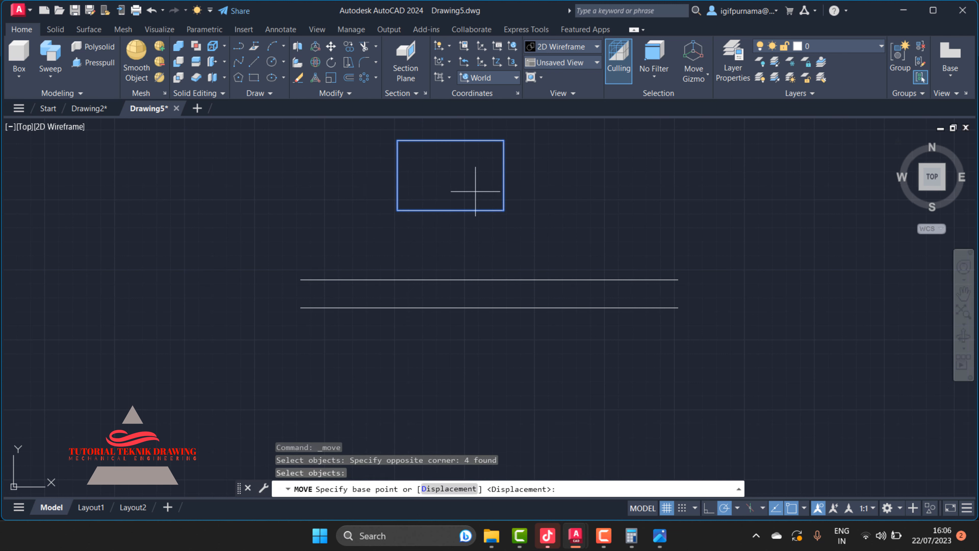
left_click(450, 210)
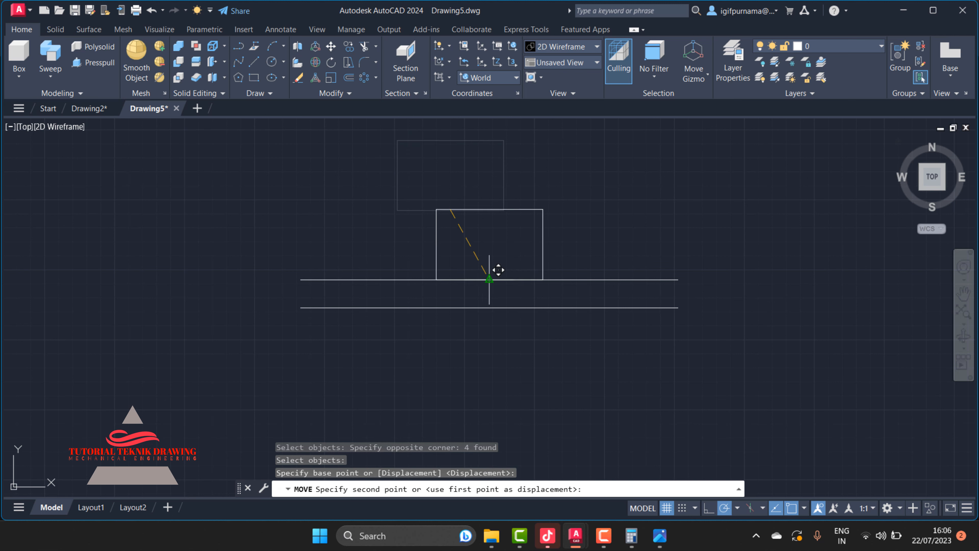
left_click(489, 279)
- Close both ends of the base with vertical lines joining its upper and lower horizontal lines
left_click(254, 62)
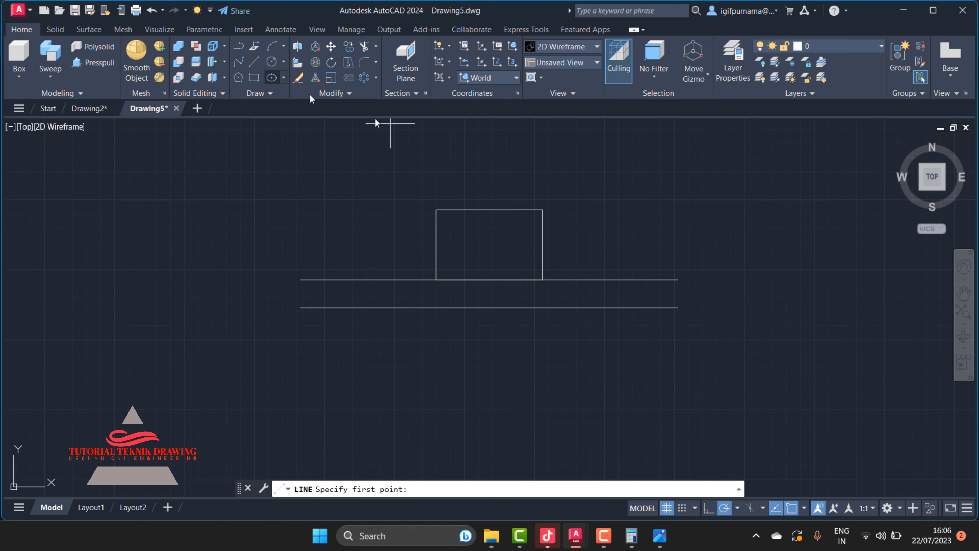
left_click(678, 279)
right_click(678, 308)
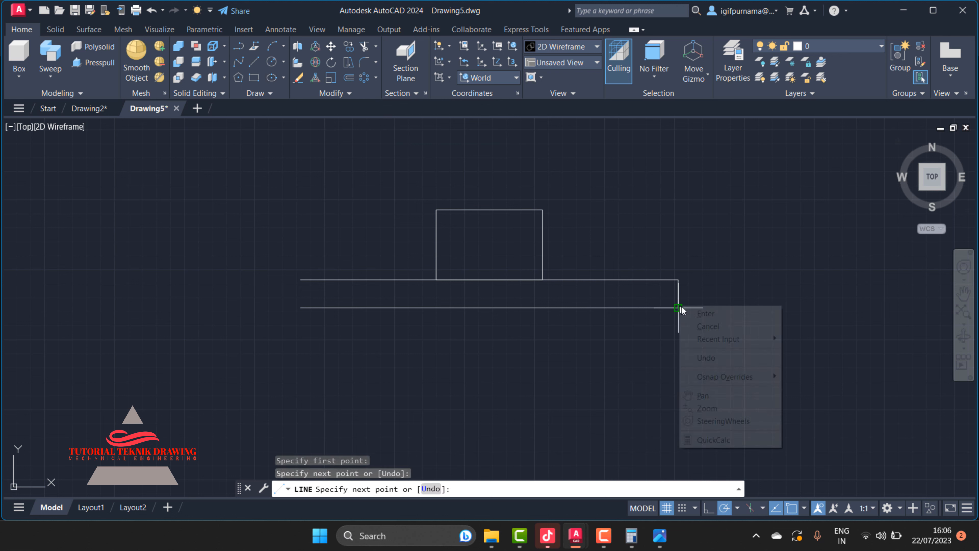
left_click(706, 313)
left_click(254, 61)
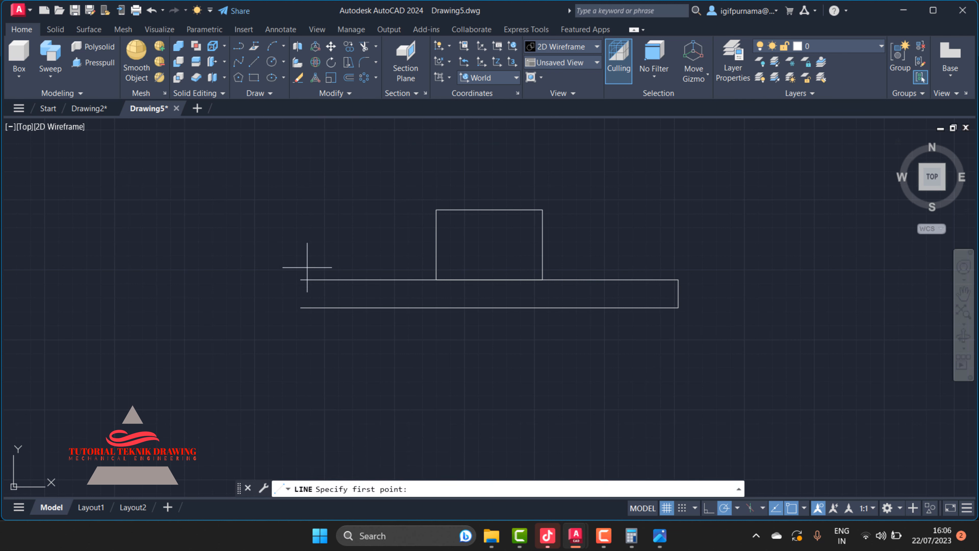
left_click(300, 279)
left_click(301, 307)
right_click(300, 308)
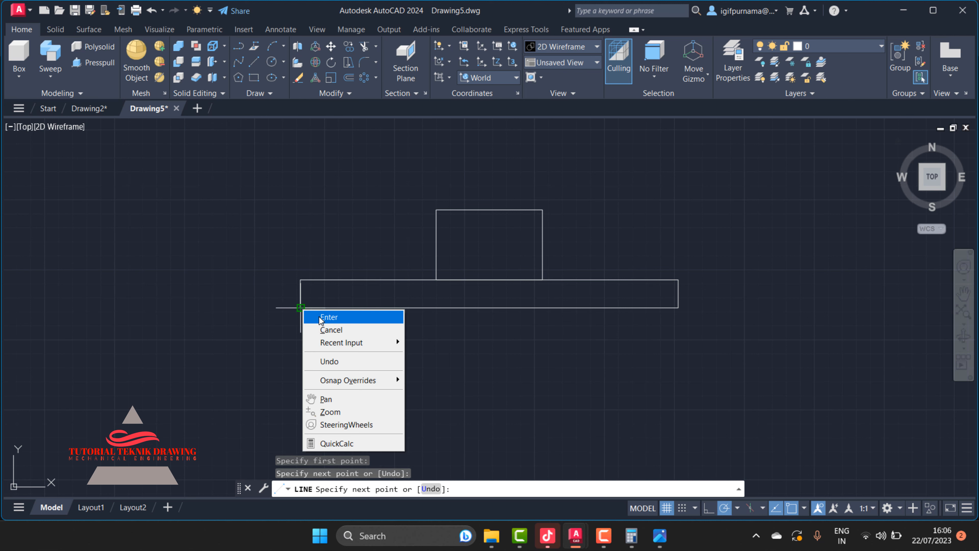
left_click(329, 317)
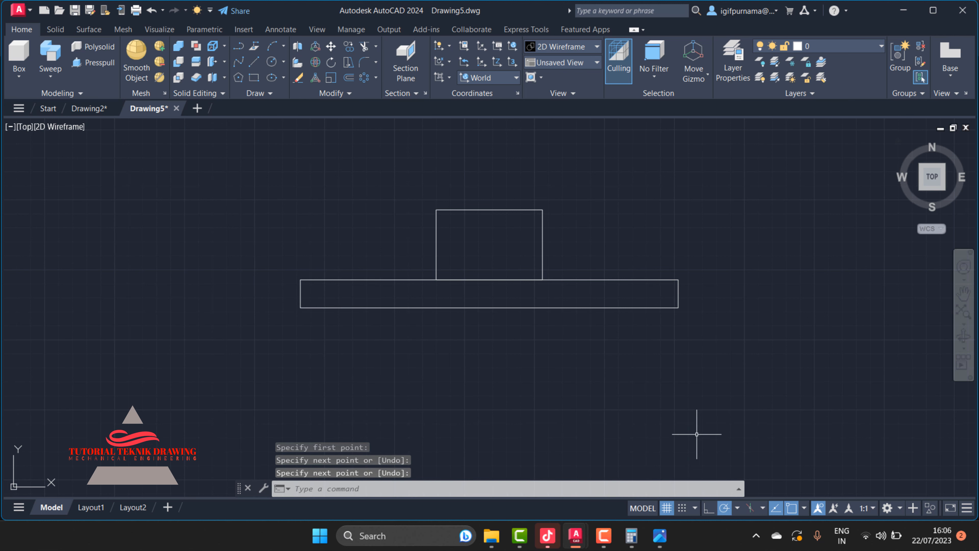
- Check the foot spacing in the reference image and draw a horizontal line 130 long below the base, from left to right
left_click(659, 536)
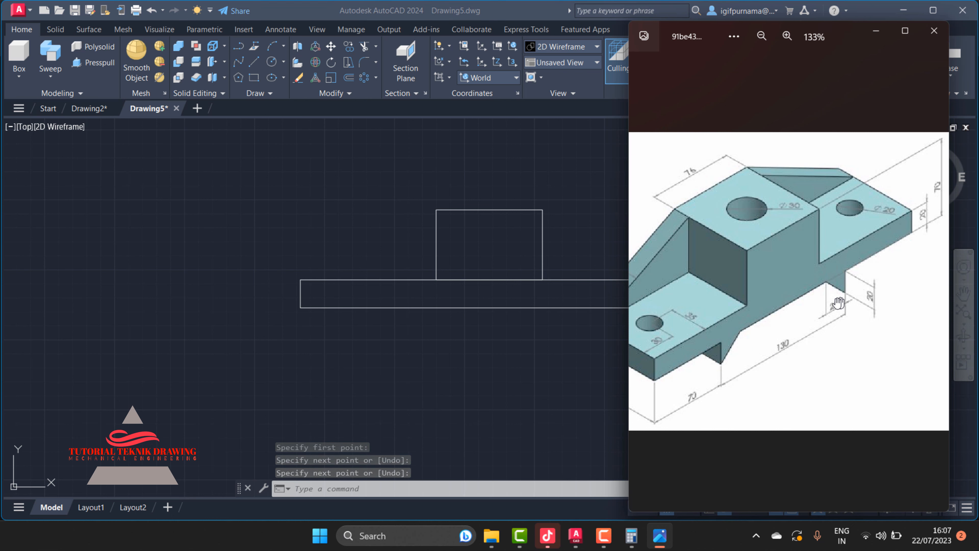
left_click(494, 393)
left_click(254, 62)
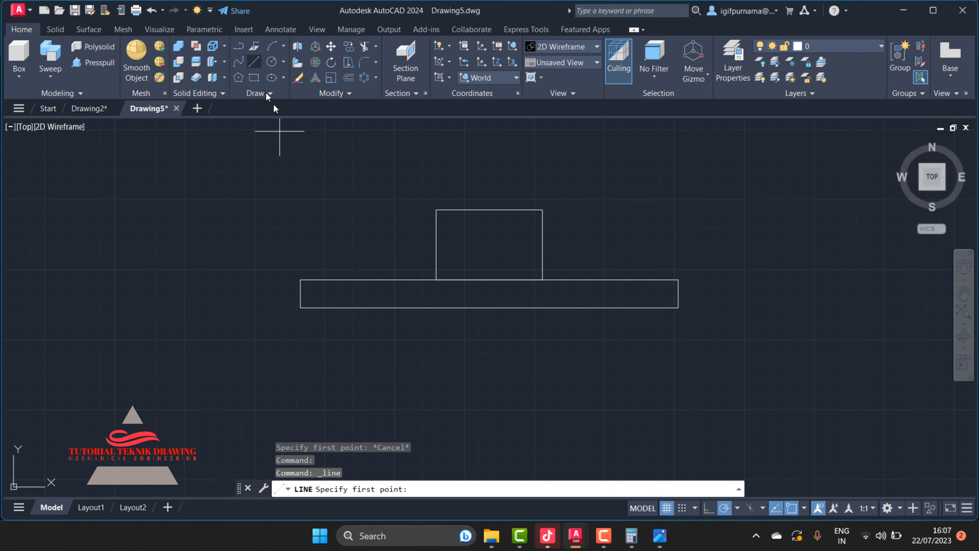
left_click(361, 380)
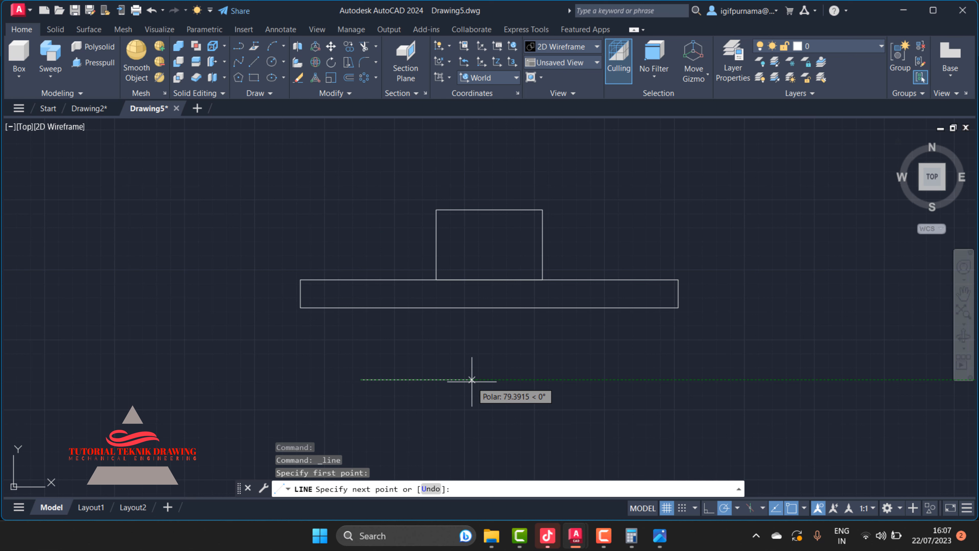
type("130")
key("Return")
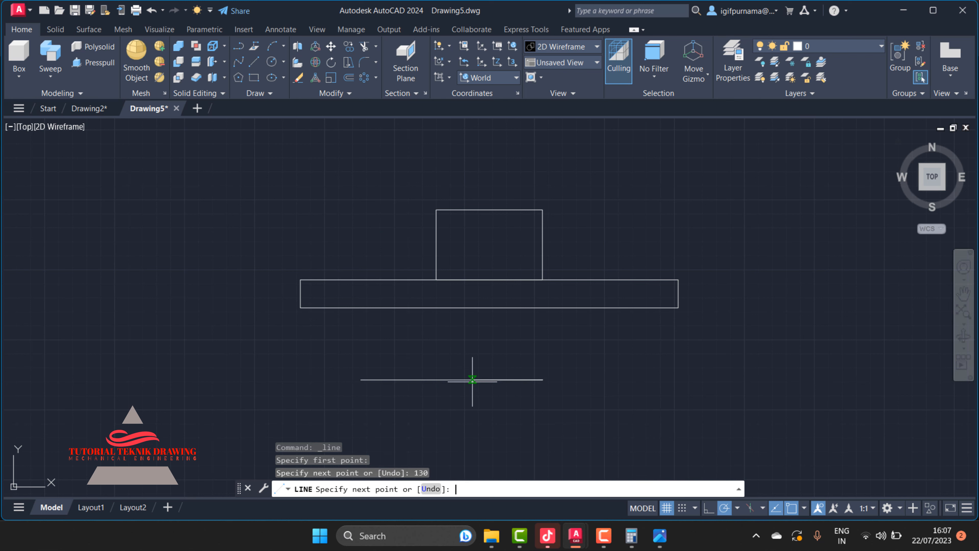
- Check the foot height in the reference image and continue 20 straight down from the right end of the 130 line
left_click(660, 536)
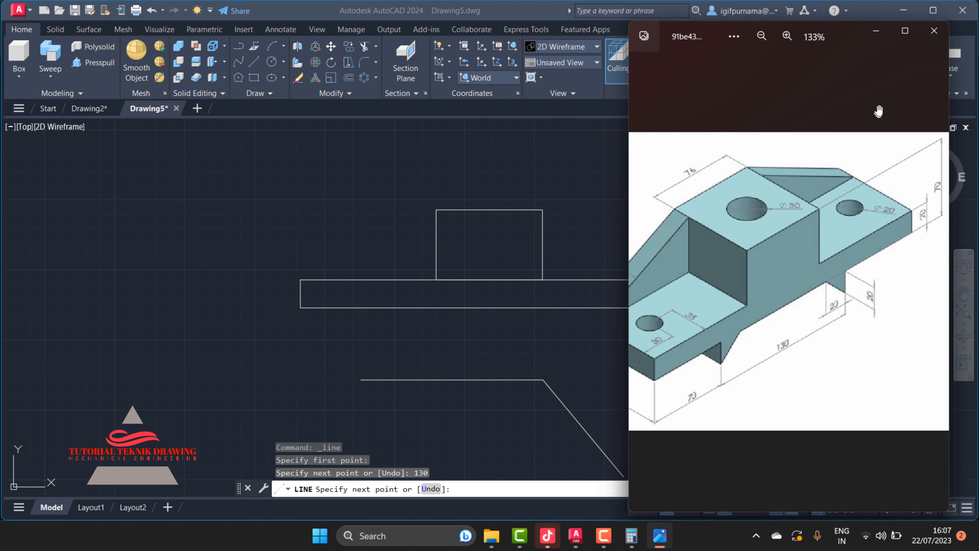
left_click(875, 31)
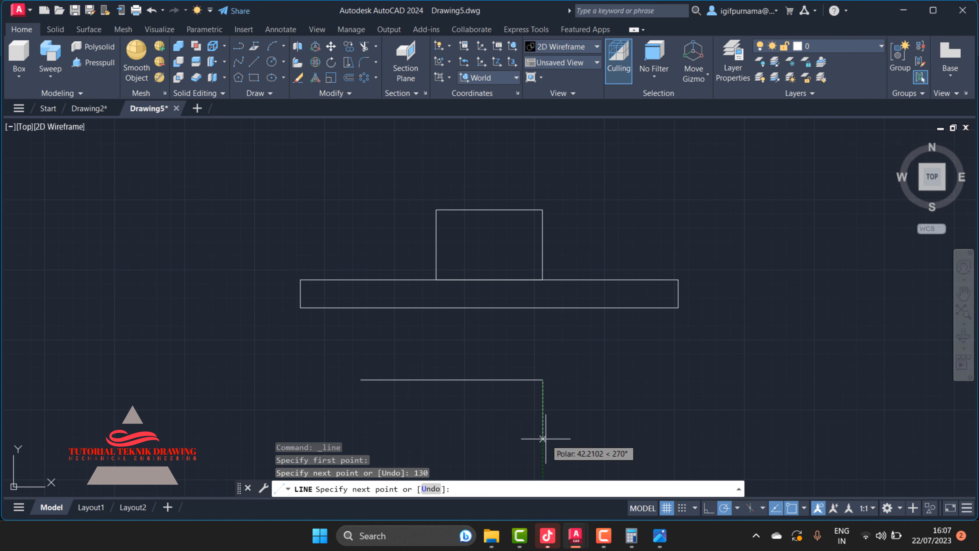
type("20")
key("Return")
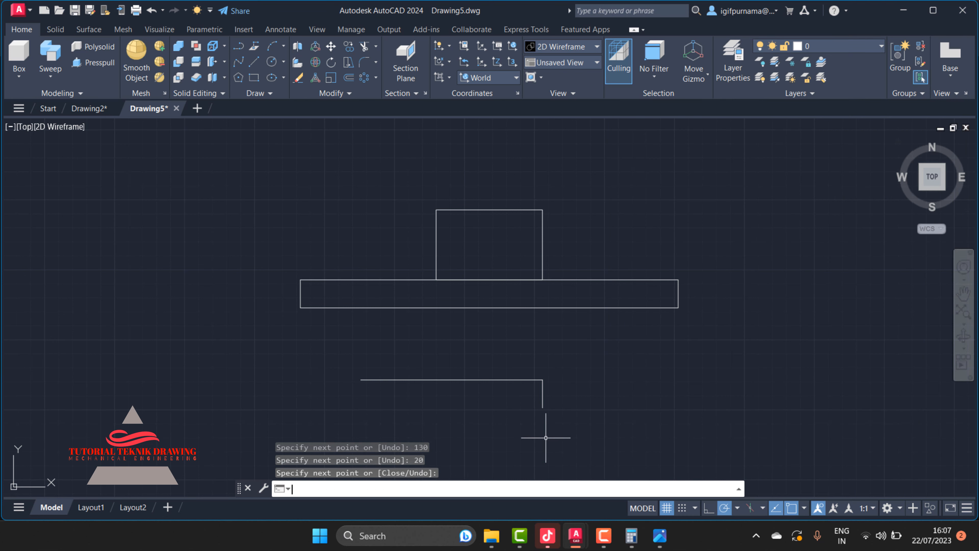
key("Return")
- Check the foot width in the reference image and draw 20 left from the corner, closing the triangle diagonally to the vertical line's lower end
left_click(660, 536)
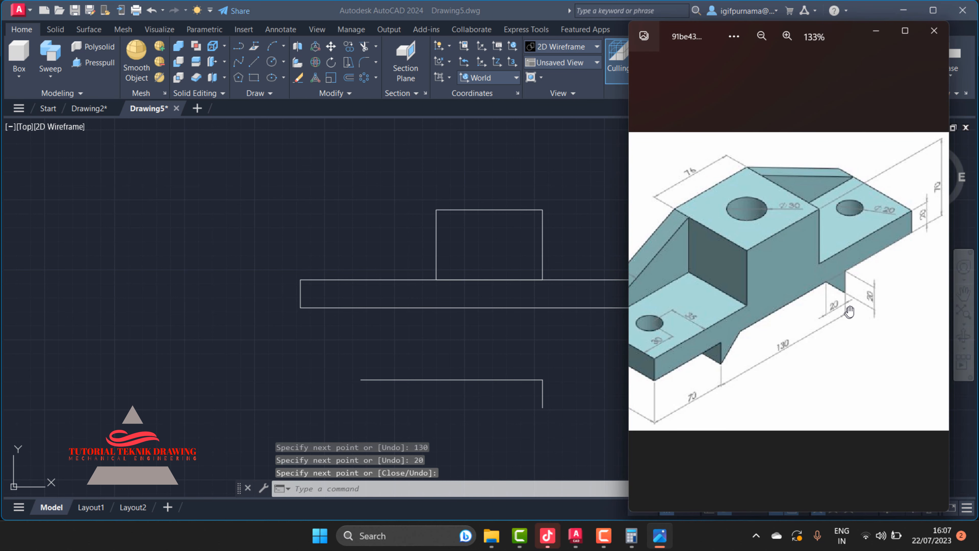
left_click(876, 30)
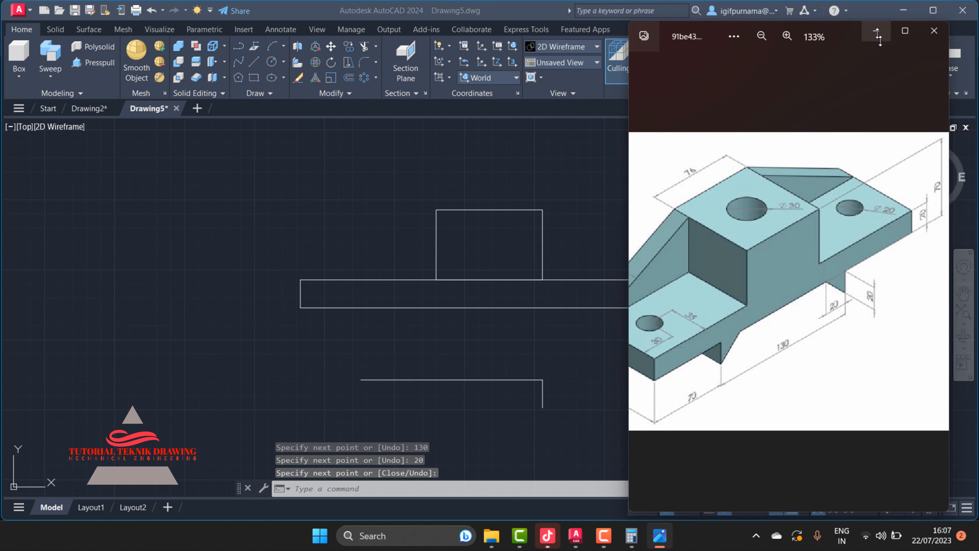
key("Return")
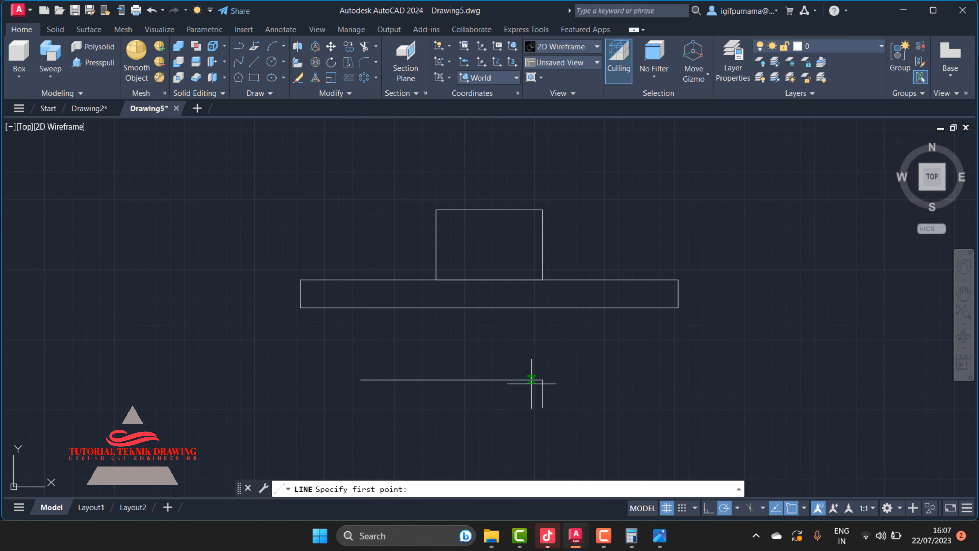
left_click(543, 380)
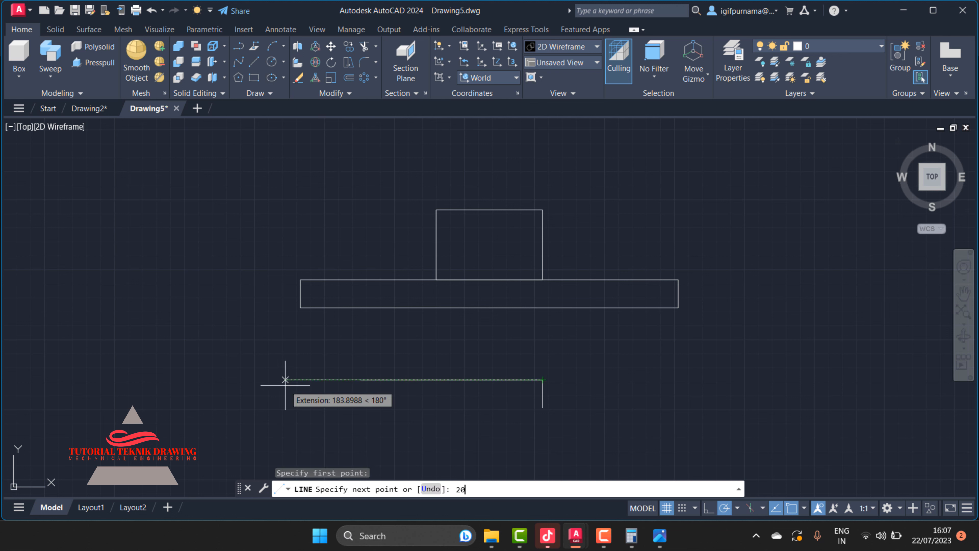
type("20")
key("Return")
left_click(543, 407)
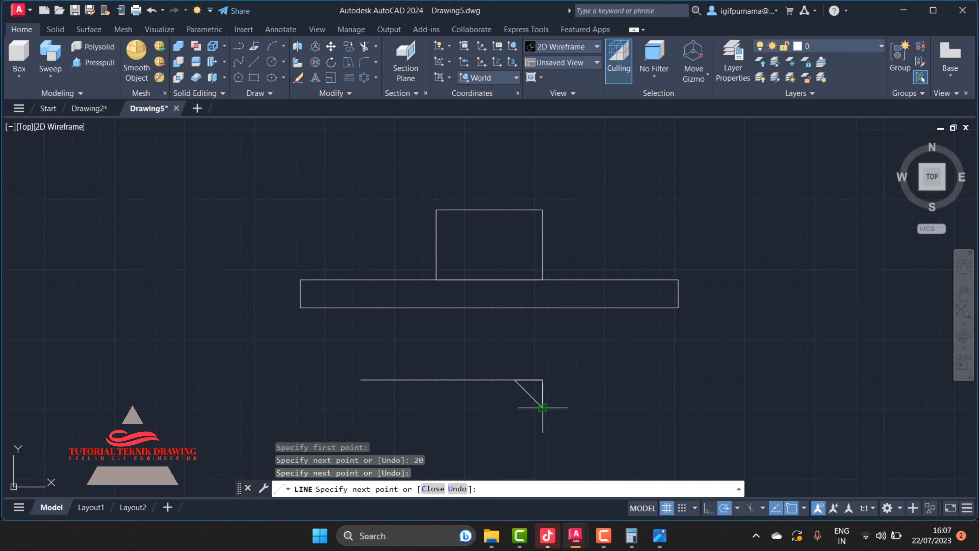
right_click(542, 407)
left_click(586, 259)
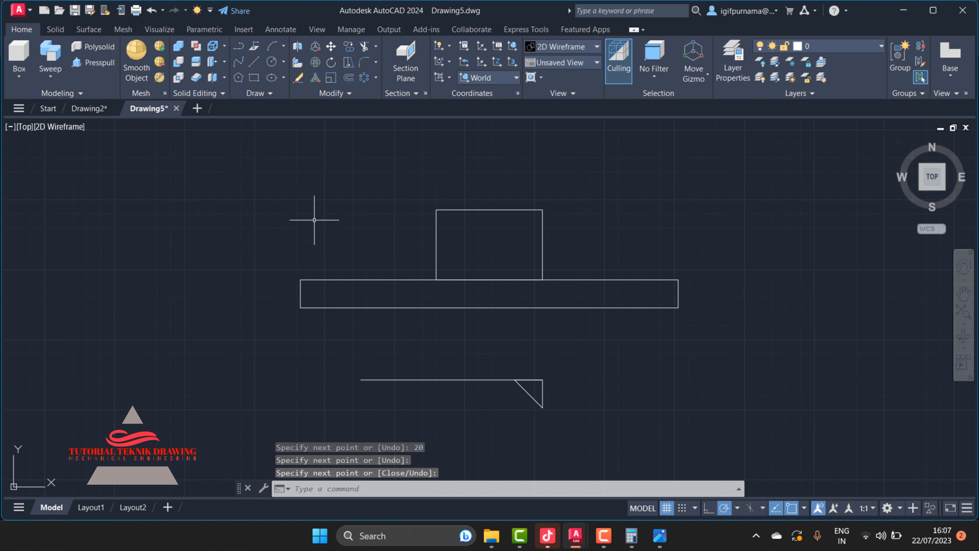
- Mirror the triangle's vertical and diagonal lines about the vertical axis through the 130 line's midpoint, keeping the originals
left_click(353, 95)
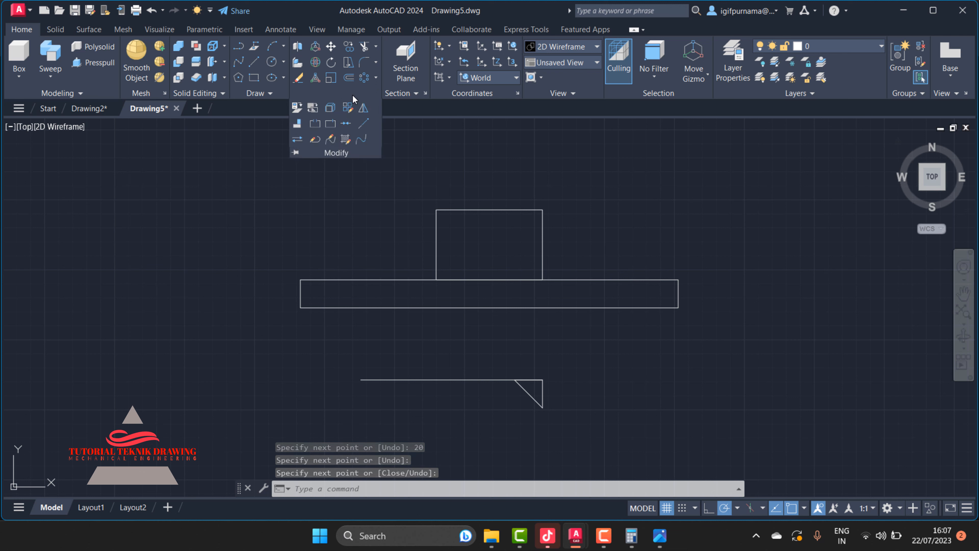
left_click(364, 112)
left_click(573, 430)
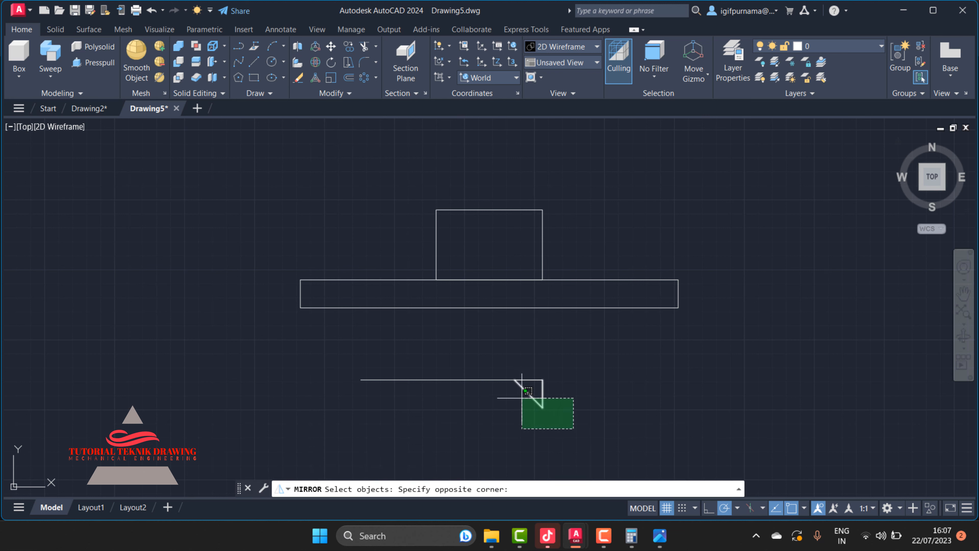
left_click(520, 396)
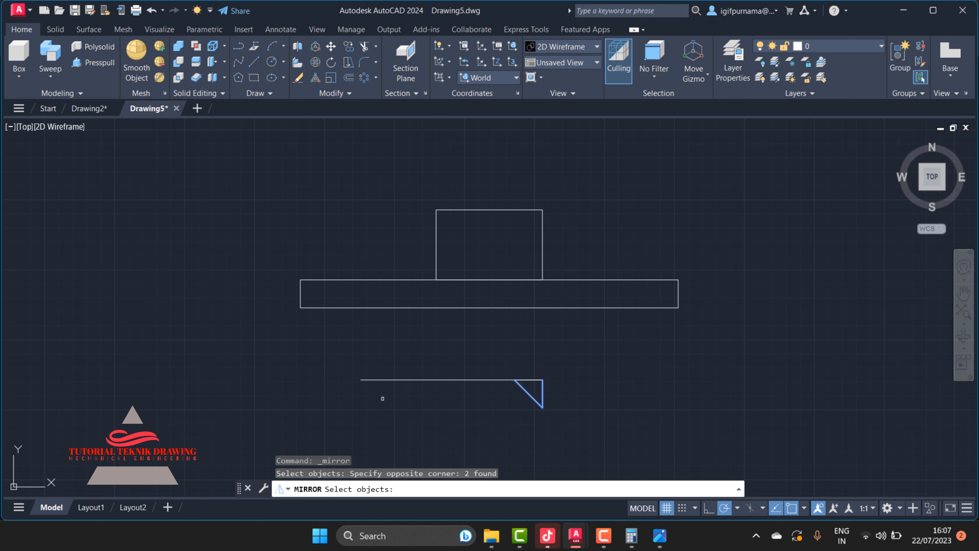
key("Return")
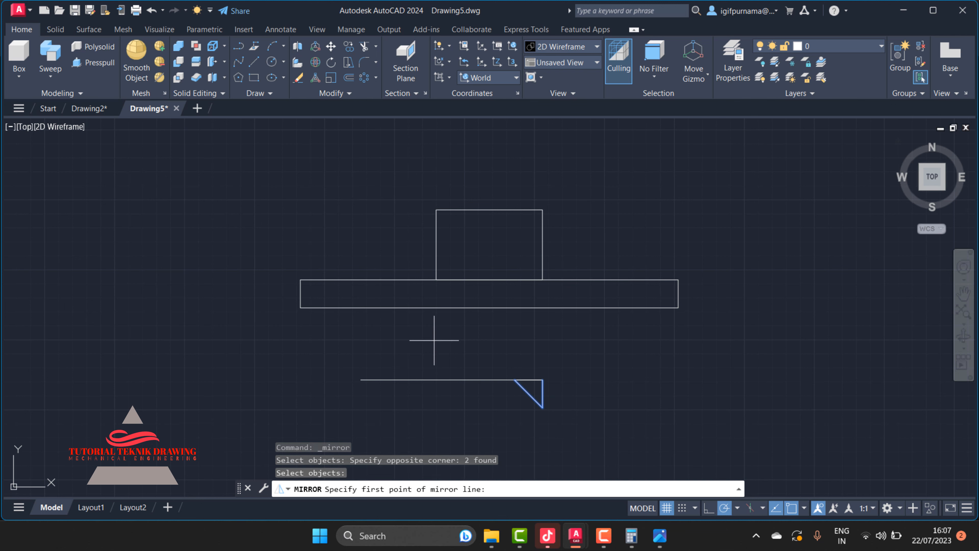
left_click(452, 380)
left_click(452, 325)
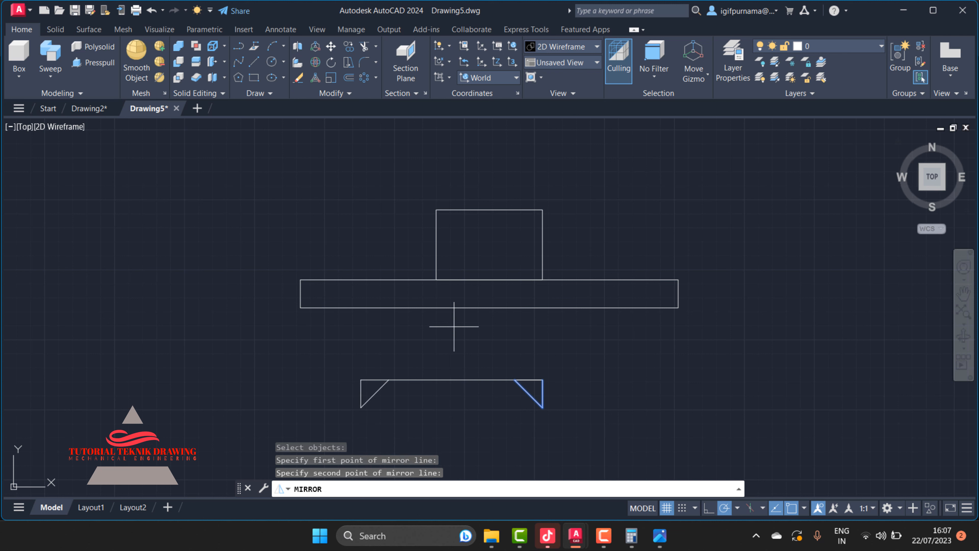
right_click(454, 326)
left_click(485, 339)
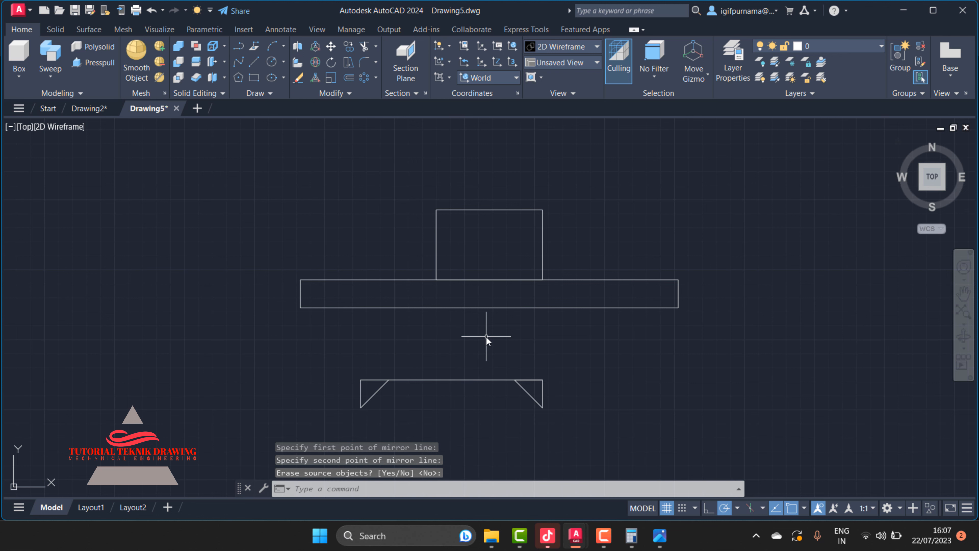
- Move the 130 line with both triangular feet by its midpoint onto the midpoint of the base's lower edge
left_click(331, 47)
left_click(589, 433)
left_click(359, 361)
key("Return")
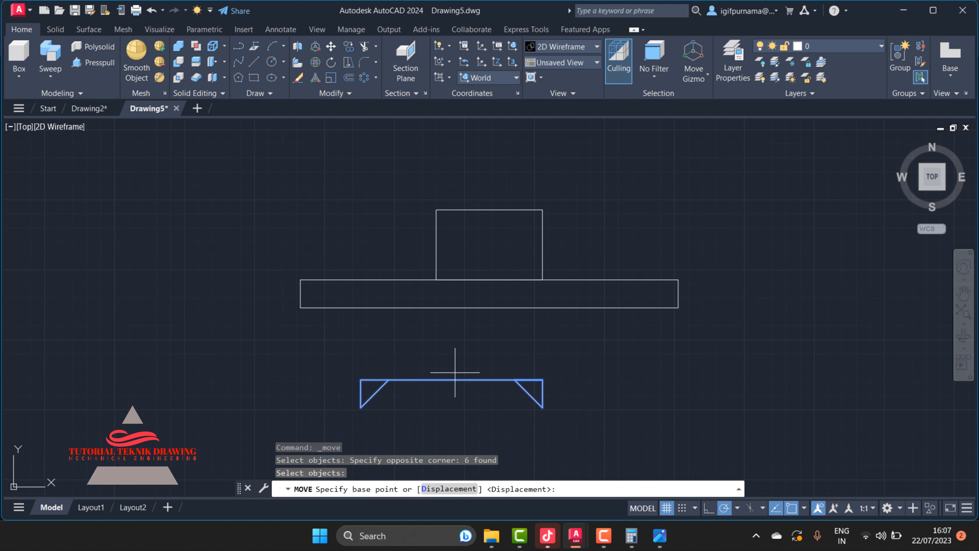
left_click(452, 380)
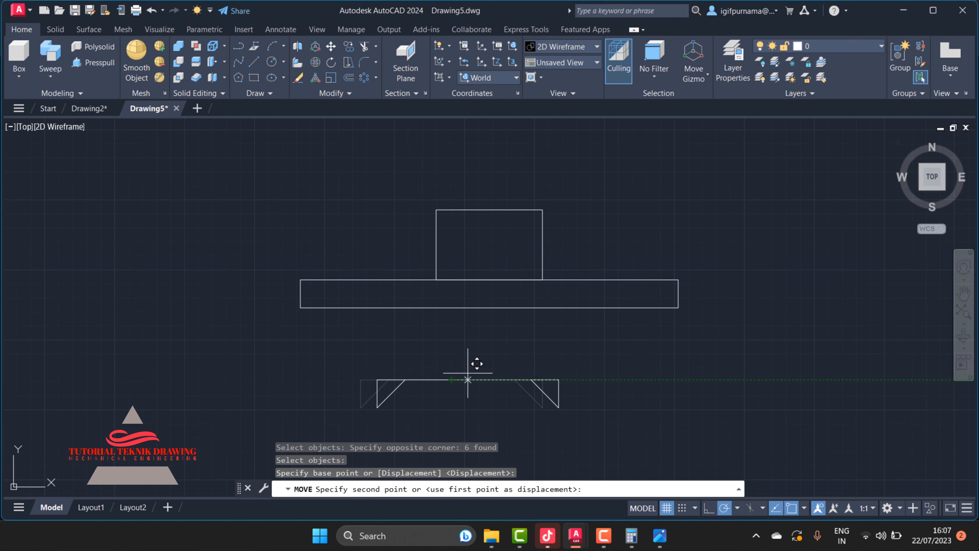
left_click(500, 298)
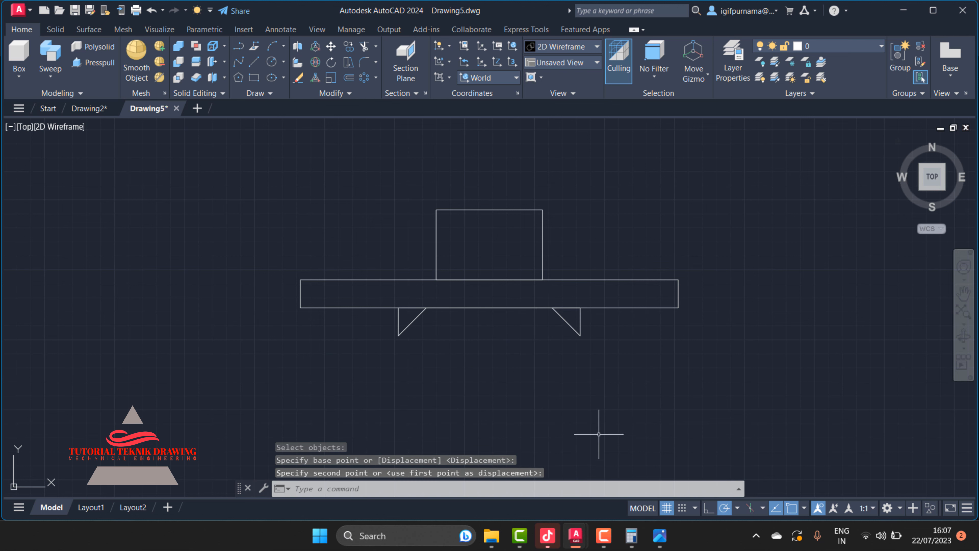
- Trim the inner lines where the feet and upper block meet the base, and erase the overlapping line between the feet
left_click(364, 46)
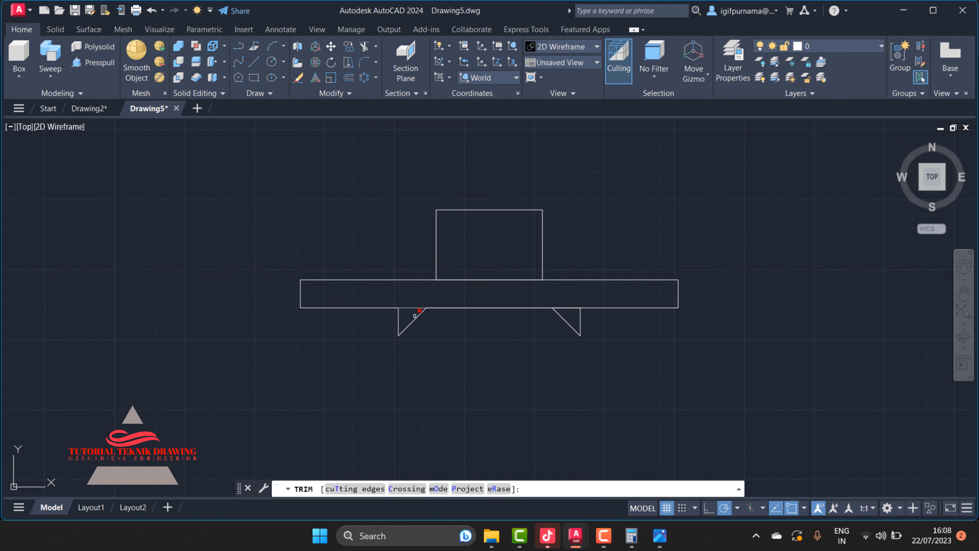
left_click(409, 312)
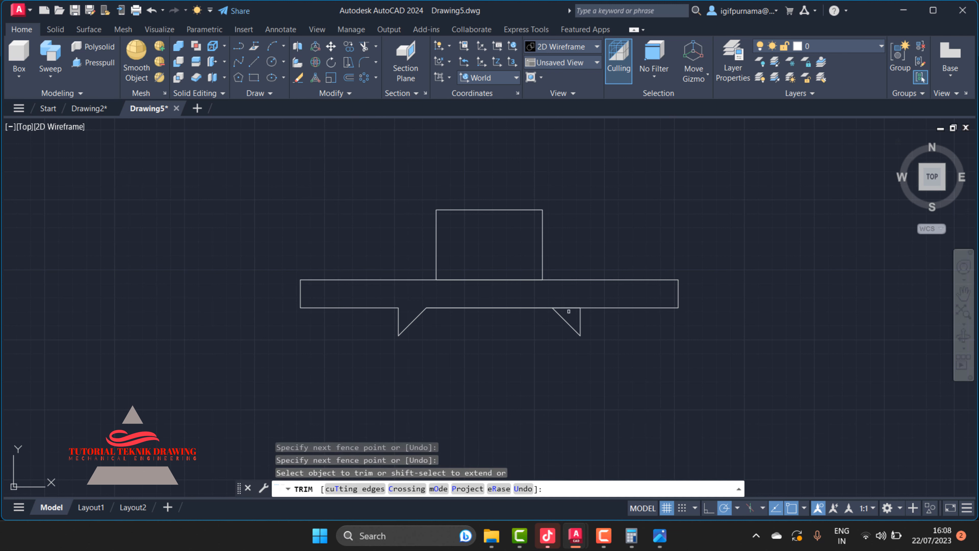
left_click_drag(568, 312, 482, 262)
right_click(482, 262)
left_click(487, 269)
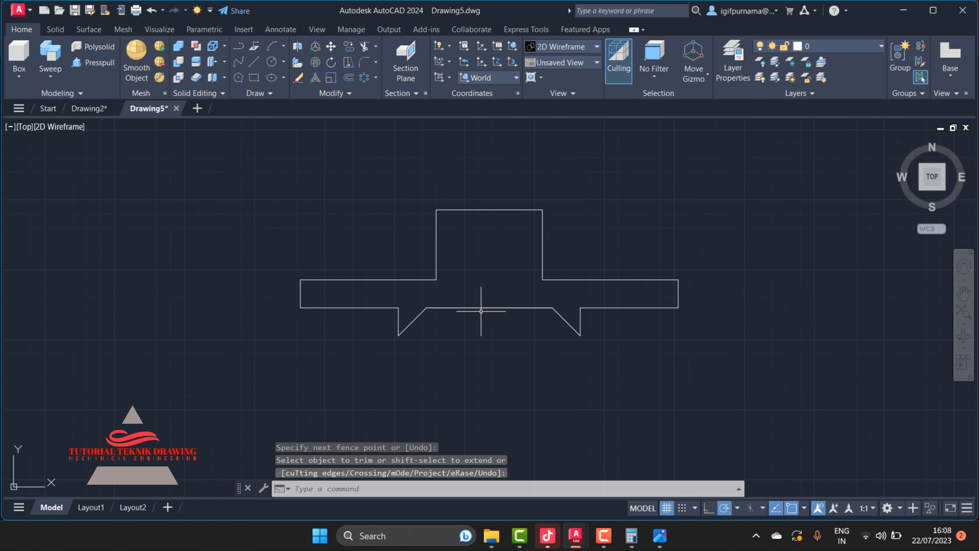
left_click(482, 308)
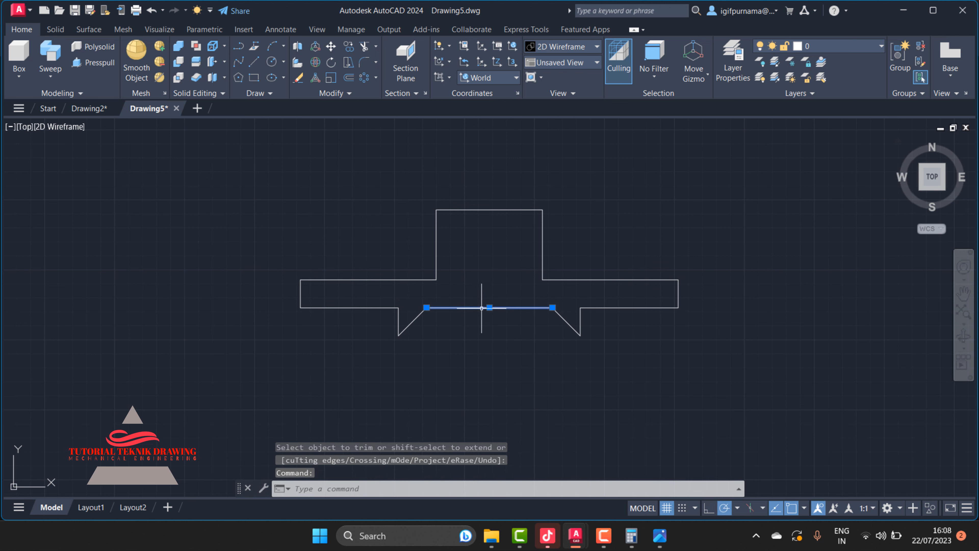
left_click(298, 77)
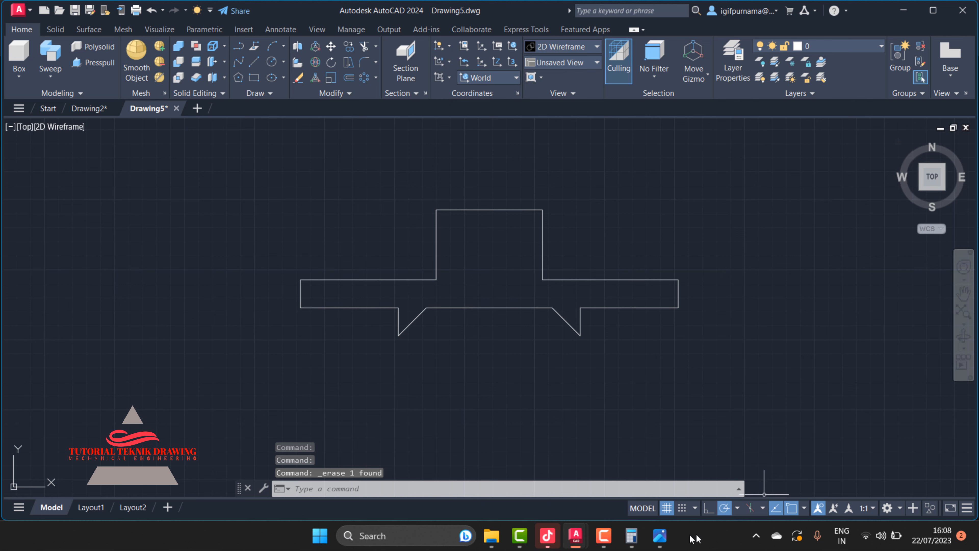
- Check the ribs in the reference image and draw a sloping line from the base's upper-left corner to the block's upper-left corner
left_click(662, 536)
left_click_drag(746, 270, 815, 261)
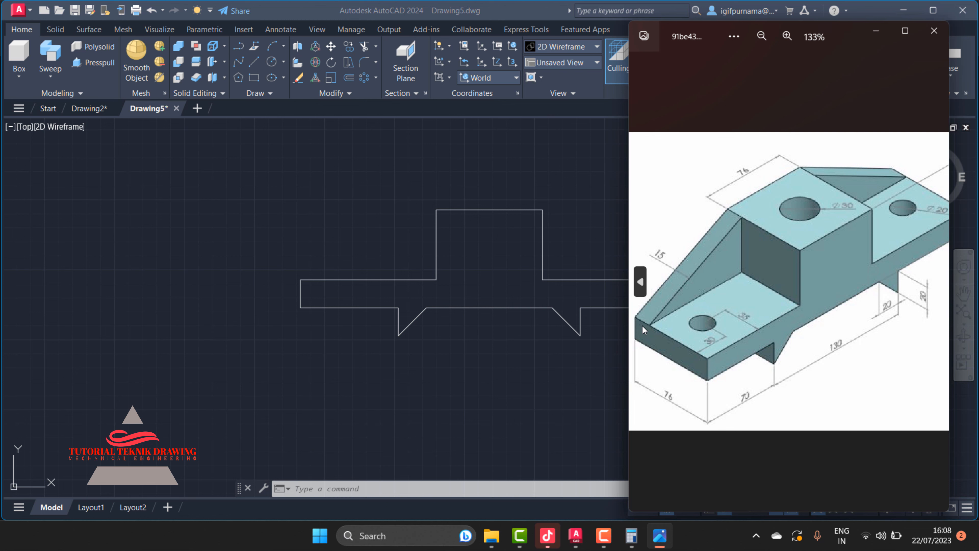
left_click(593, 371)
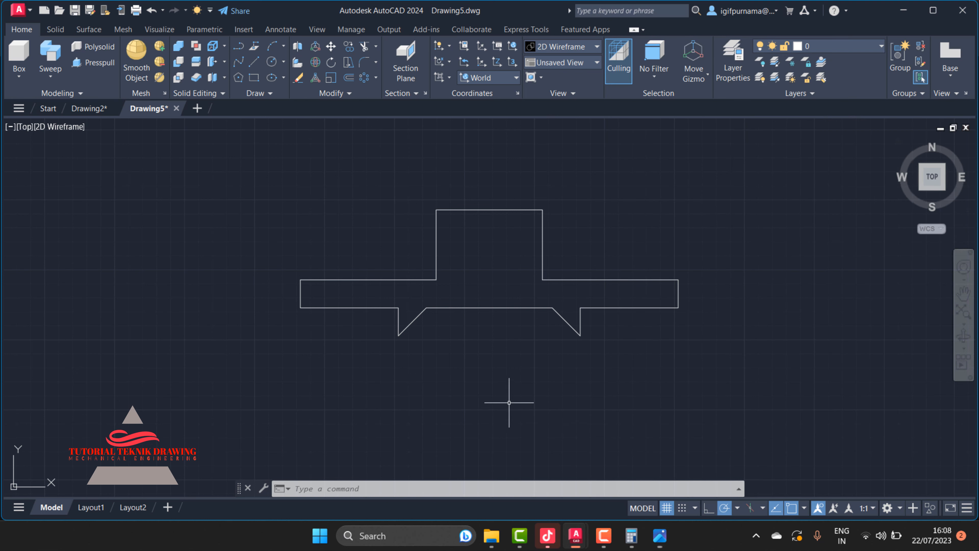
left_click(254, 61)
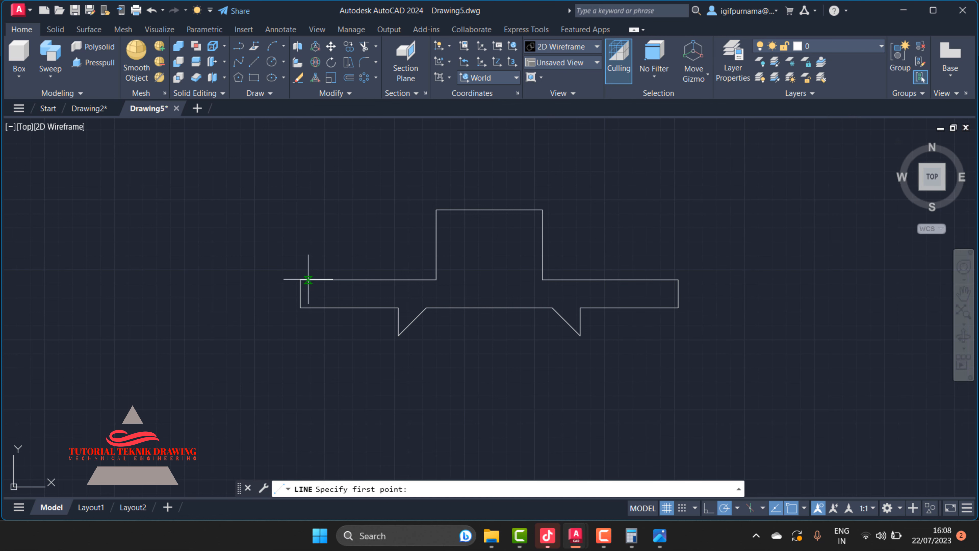
left_click(300, 279)
left_click(437, 209)
right_click(437, 210)
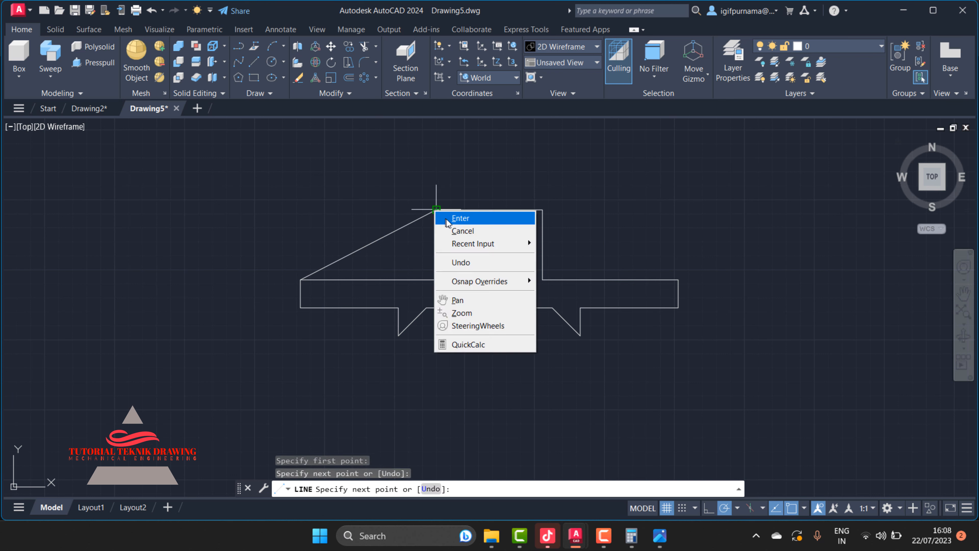
left_click(457, 216)
- Draw the matching sloping line from the base's upper-right corner to the block's upper-right corner
left_click(254, 62)
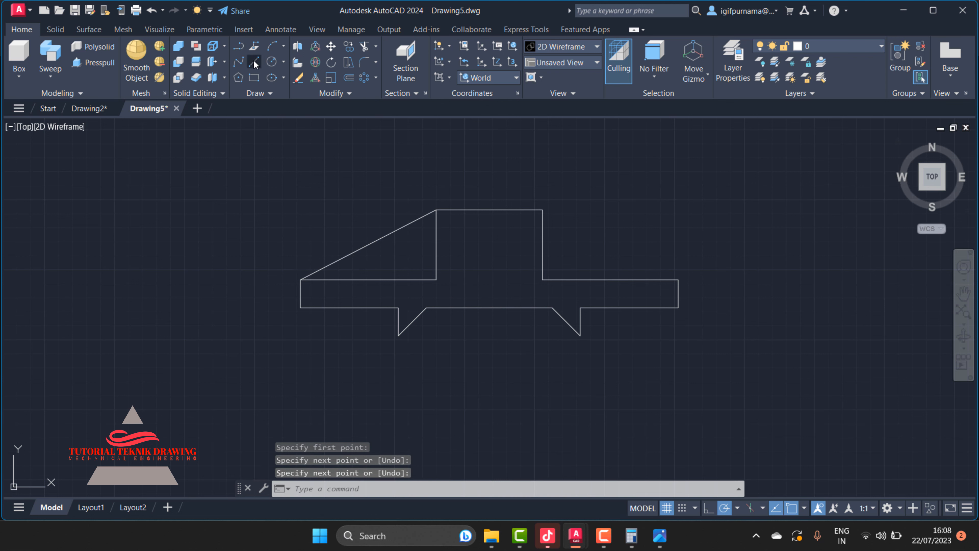
left_click(679, 280)
left_click(542, 210)
right_click(542, 210)
left_click(569, 219)
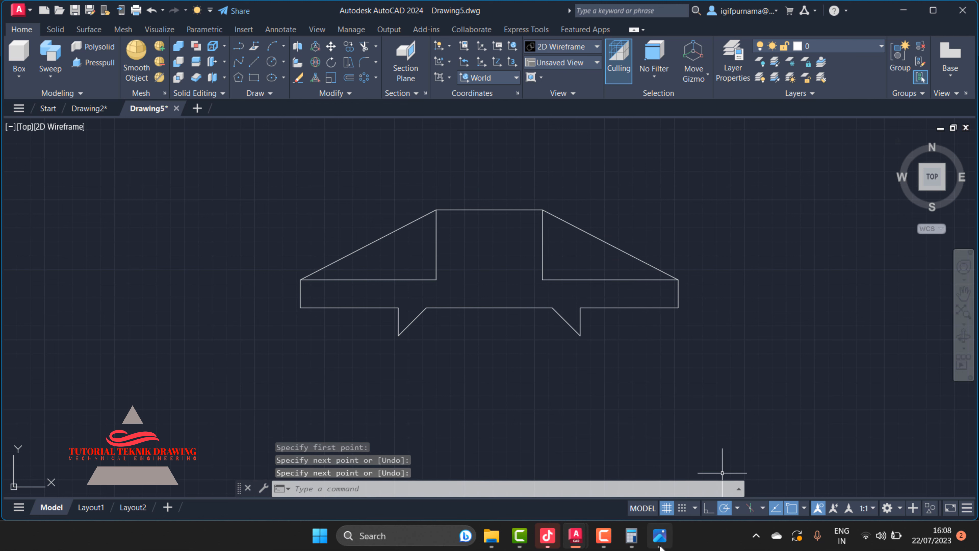
- Recheck the reference image and copy the three lines of the left rib triangle to the empty area left of the profile
left_click(660, 535)
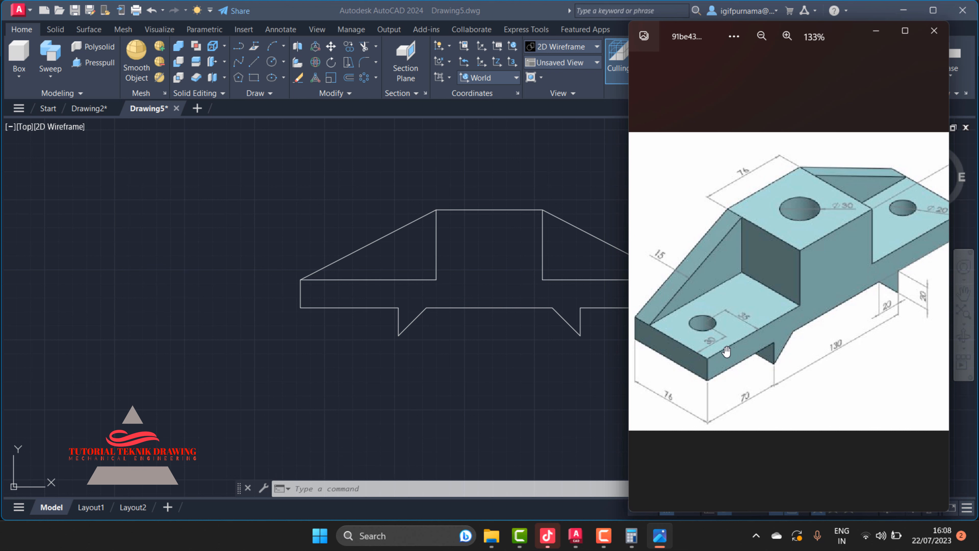
left_click(524, 385)
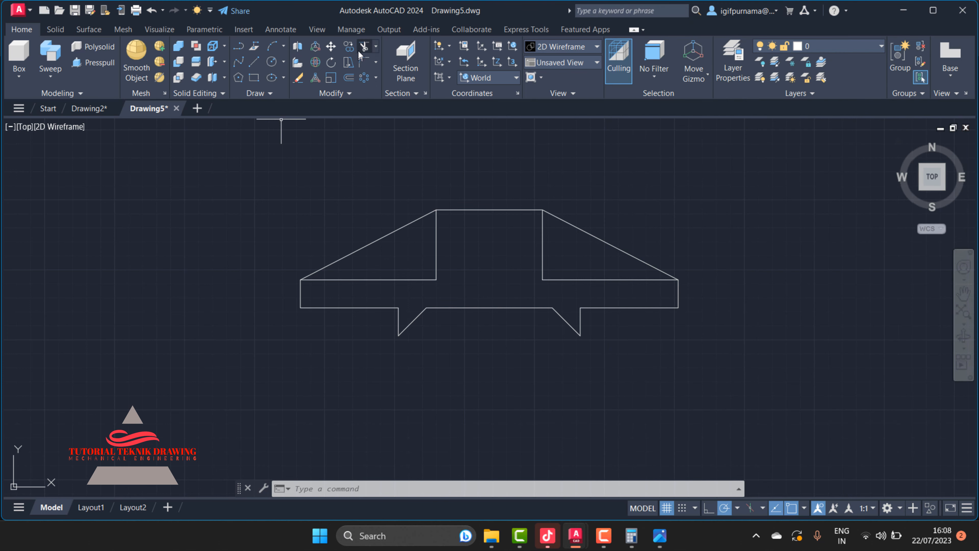
left_click(348, 47)
left_click(448, 289)
left_click(376, 247)
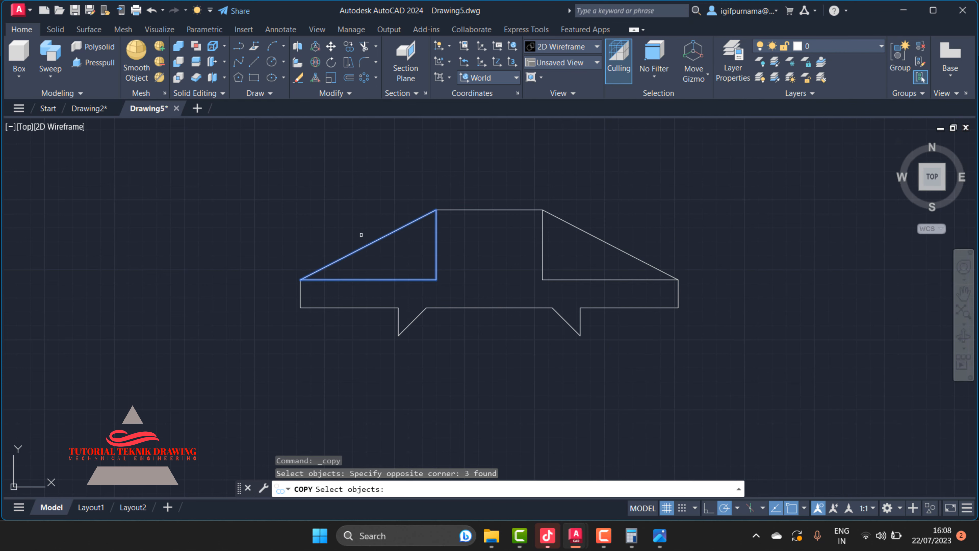
key("Return")
left_click(369, 245)
left_click(141, 257)
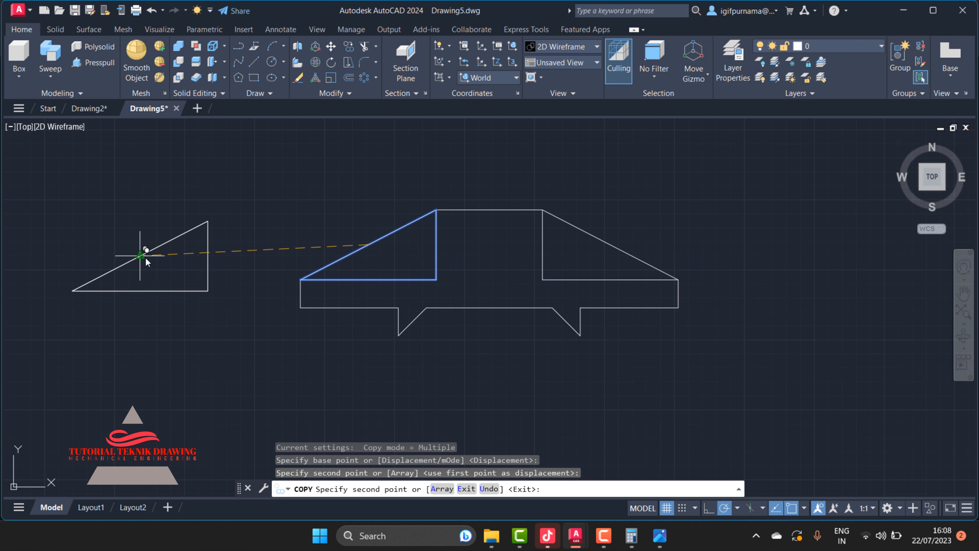
key("Return")
- Copy the three lines of the right rib triangle to the empty area right of the profile
left_click(349, 46)
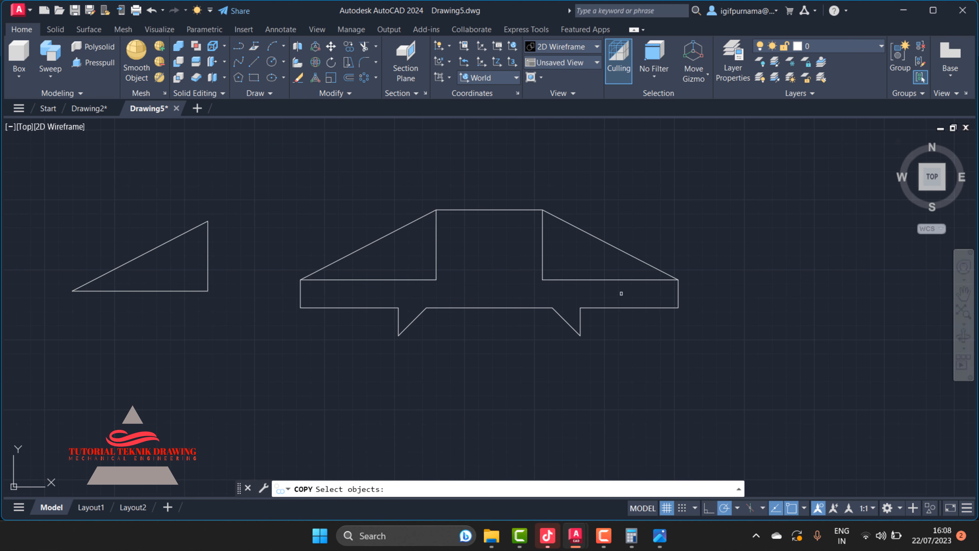
left_click(627, 292)
left_click(593, 232)
key("Return")
left_click(543, 234)
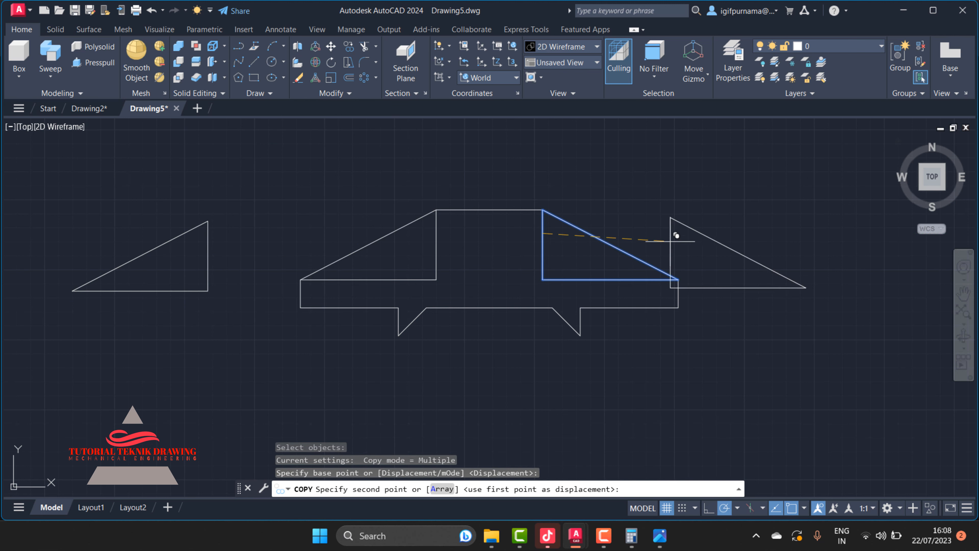
right_click(782, 233)
left_click(803, 243)
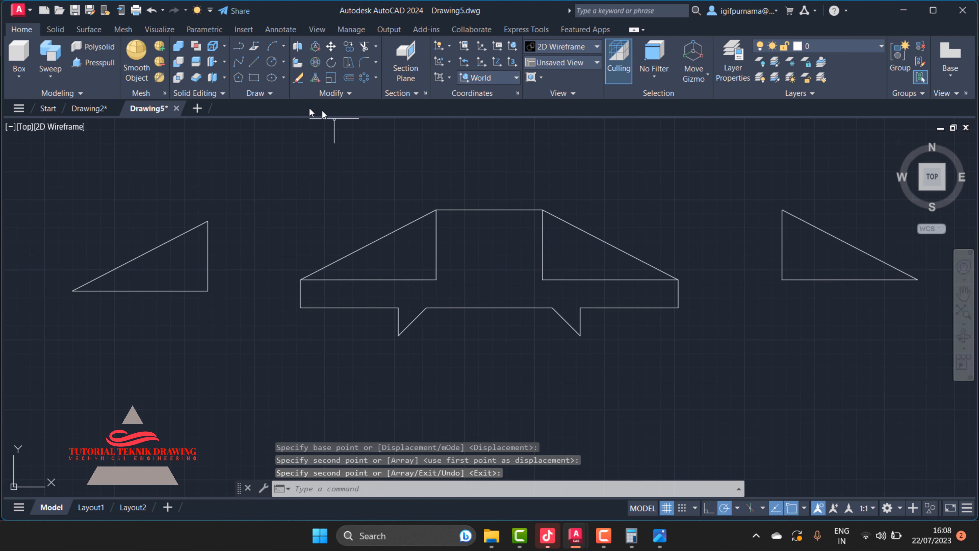
- Erase the two sloping lines from the main profile, leaving the copied triangles in place
left_click(299, 79)
left_click(418, 262)
left_click(377, 210)
left_click(606, 257)
left_click(586, 208)
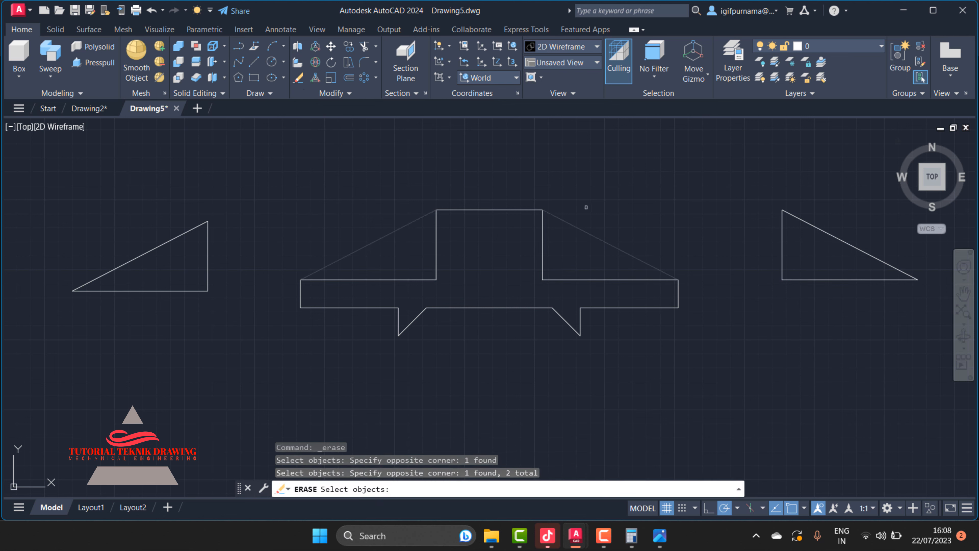
key("Return")
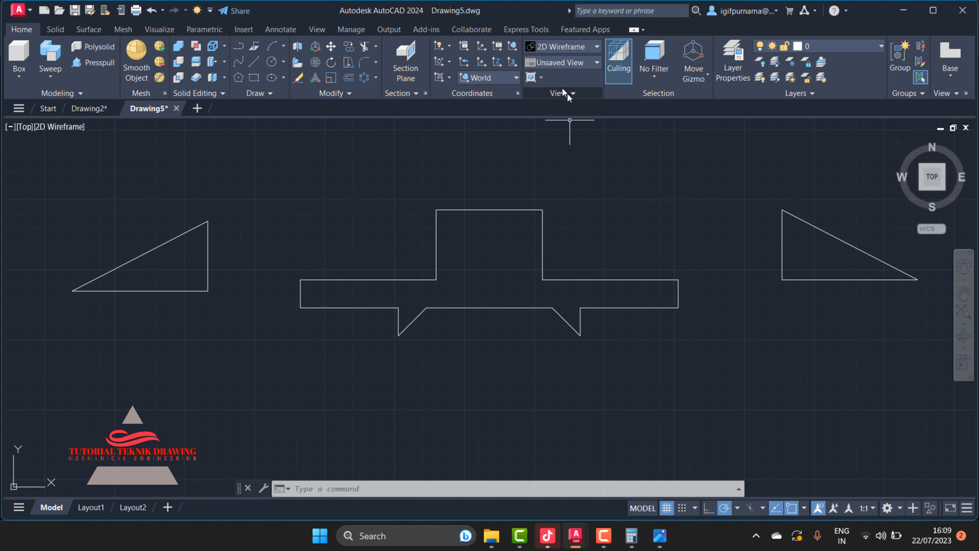
- Switch to the SW Isometric view and presspull the main profile upward by 76, the width given in the reference image
left_click(580, 64)
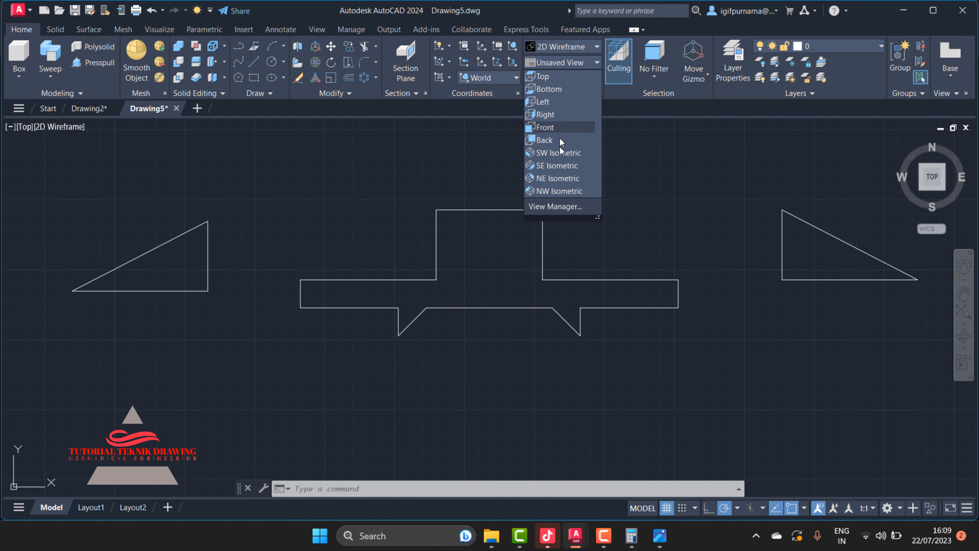
left_click(560, 155)
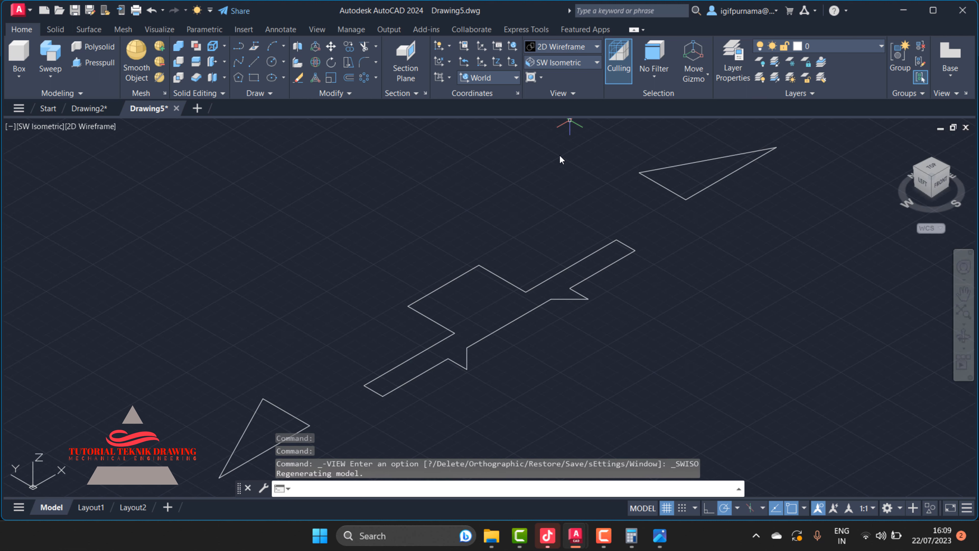
left_click(94, 62)
left_click(478, 300)
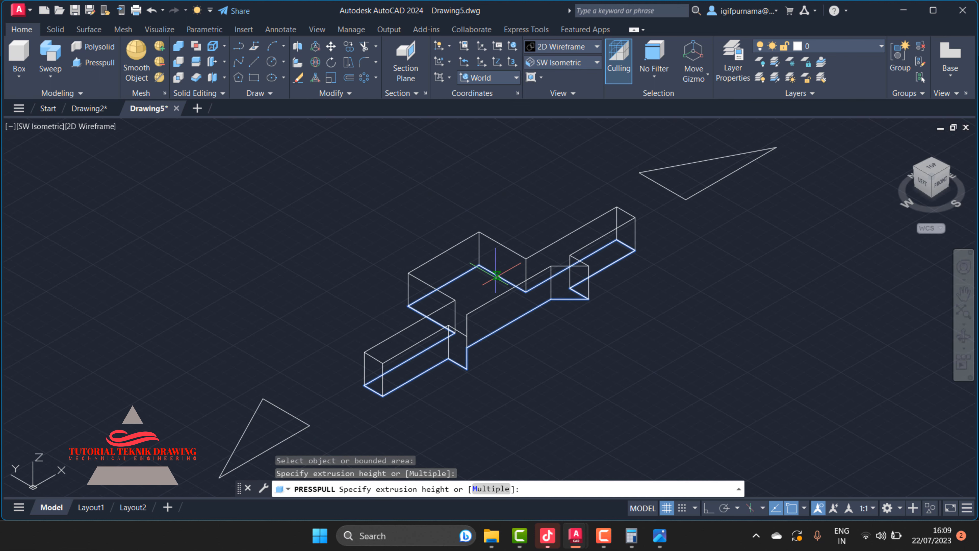
left_click(660, 536)
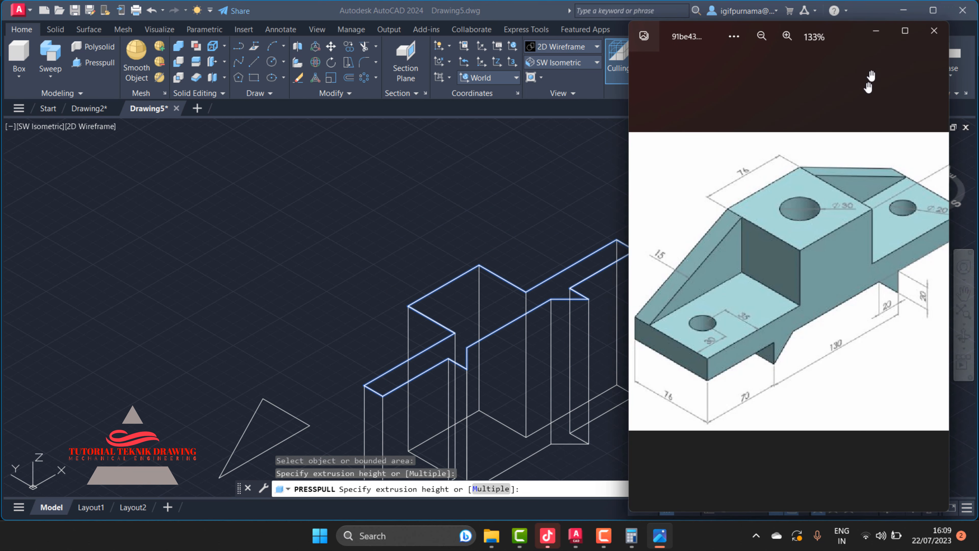
left_click(876, 30)
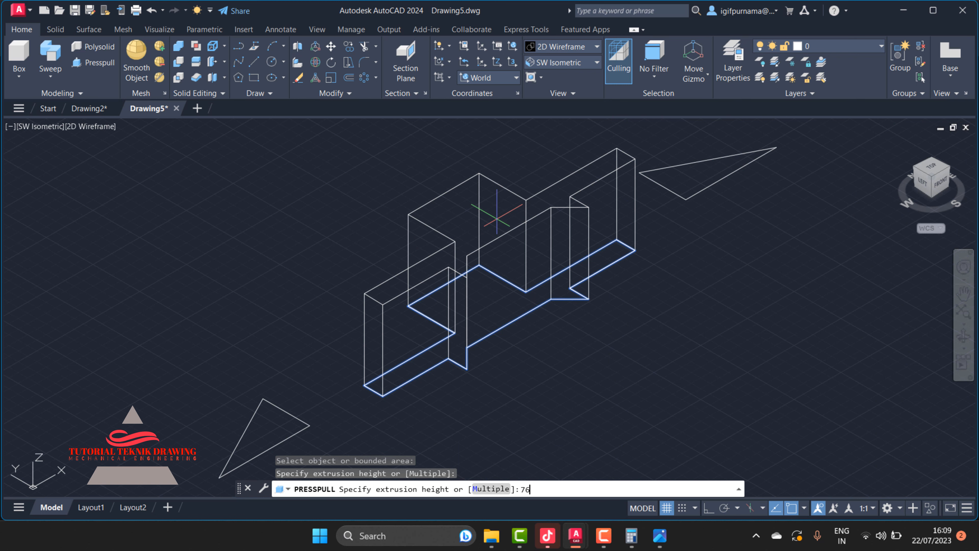
key("Return")
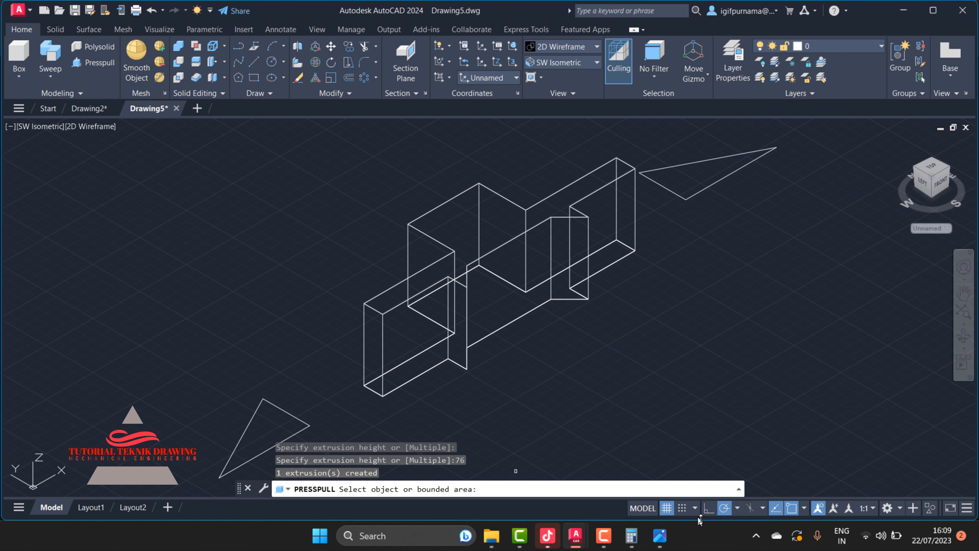
- Check the rib thickness in the reference image and presspull both separate triangles upward by 15
left_click(660, 536)
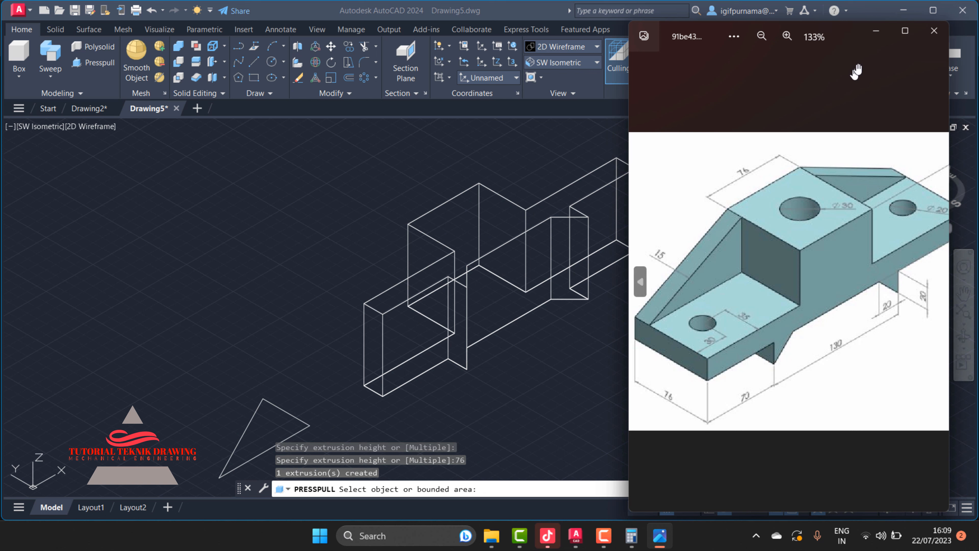
left_click(876, 30)
left_click(266, 436)
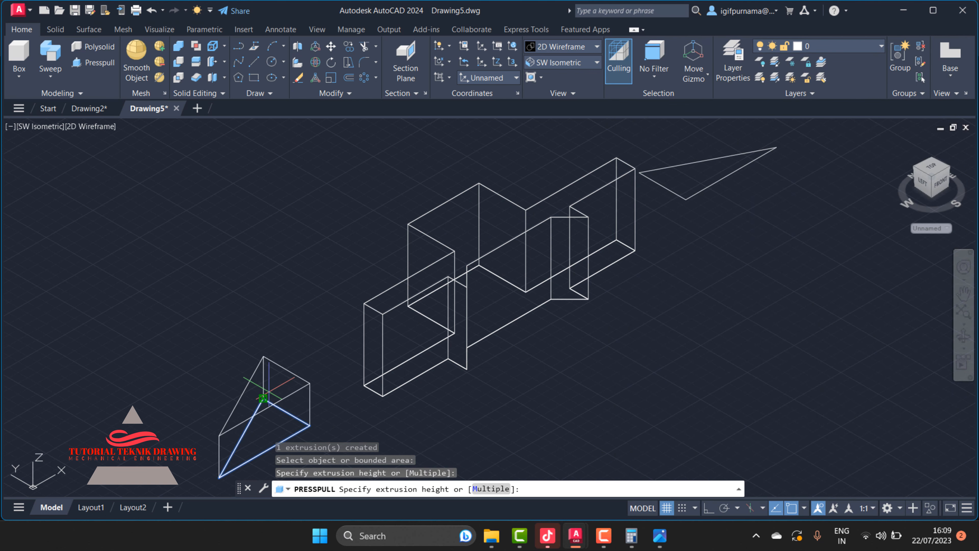
type("15")
key("Return")
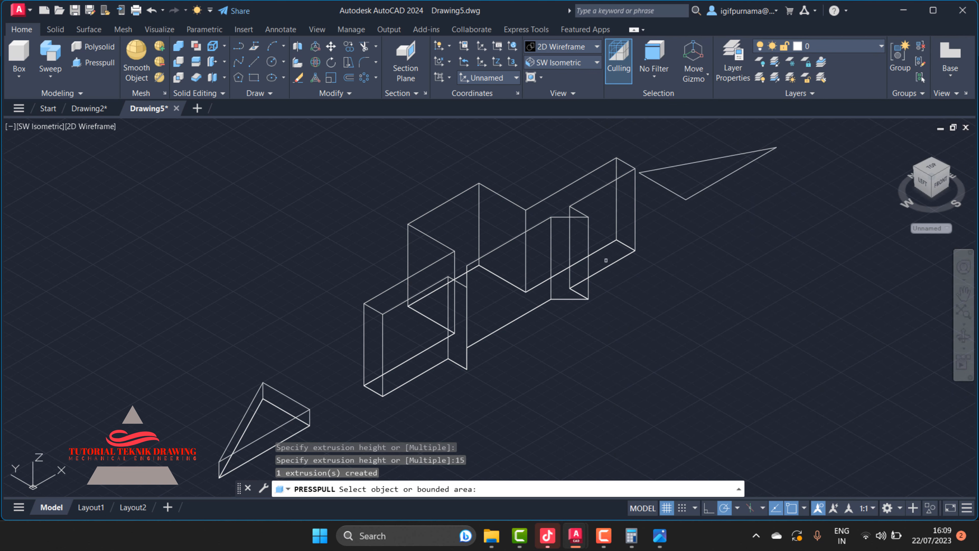
left_click(694, 178)
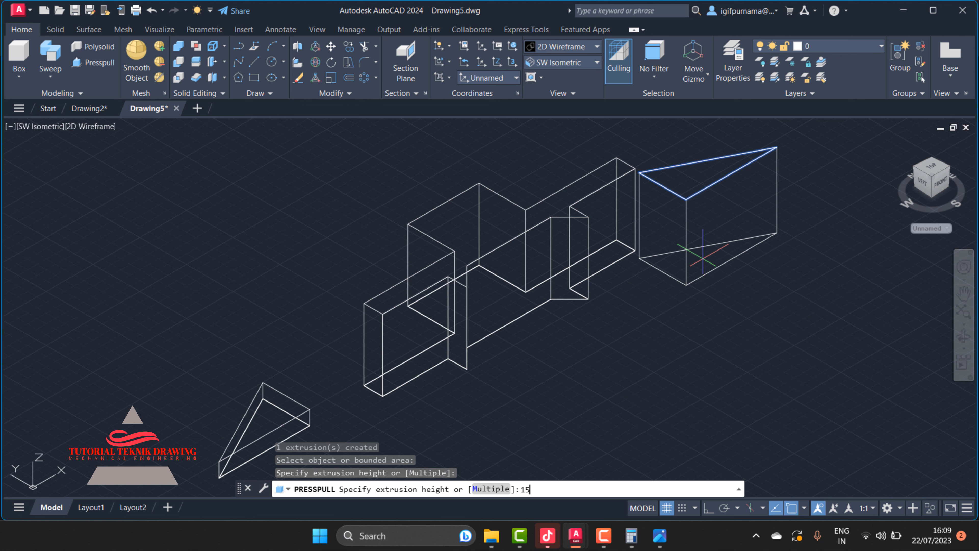
type("15")
key("Return")
key("Return")
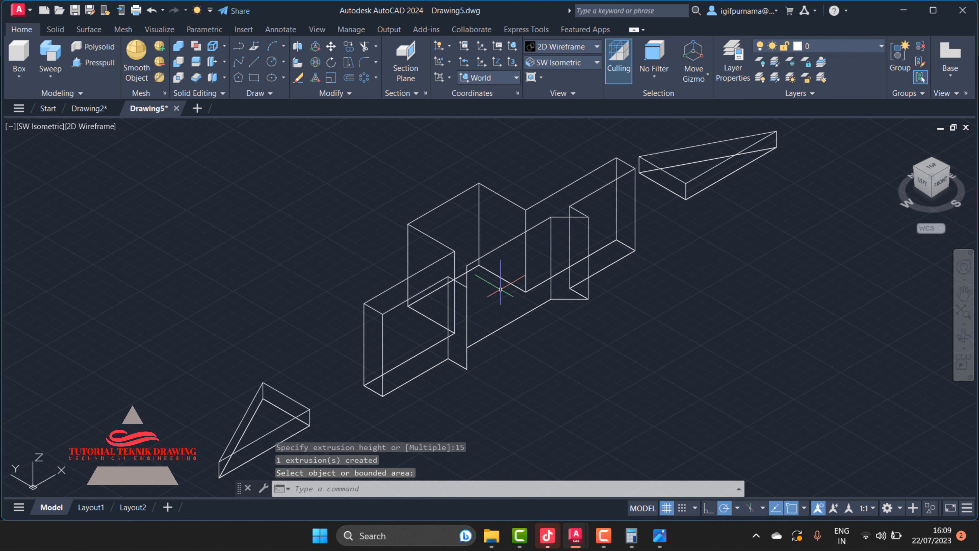
- Set the visual style to Shaded and clear the selection of the main solid
left_click(566, 49)
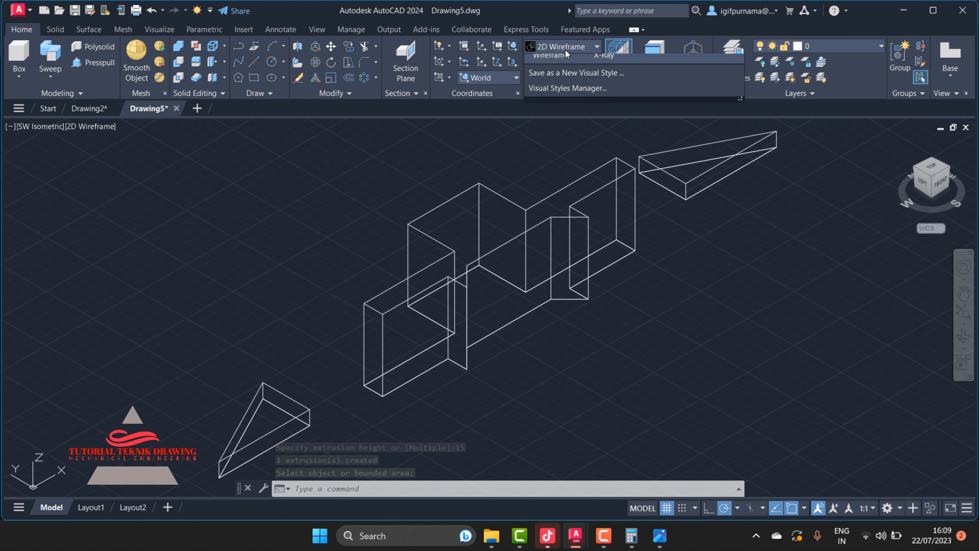
left_click(549, 143)
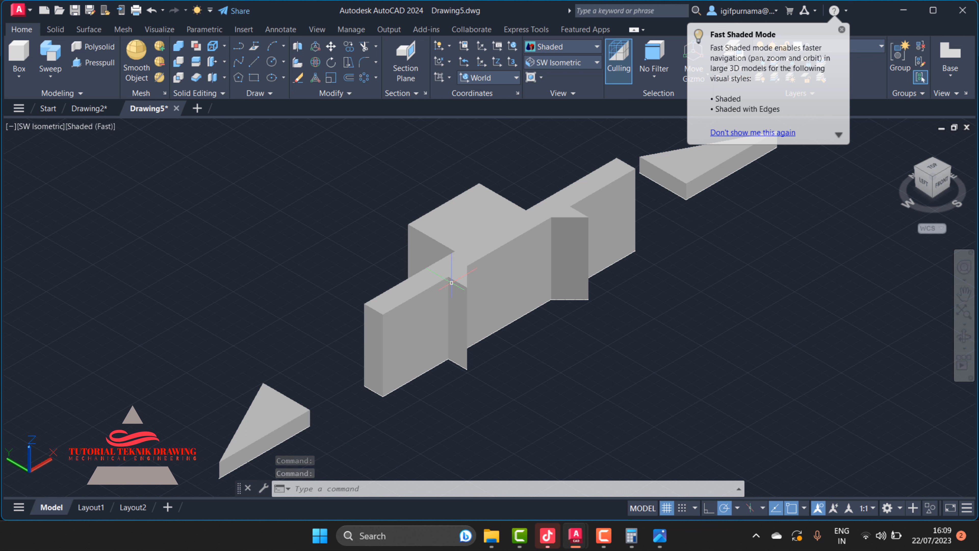
left_click(437, 285)
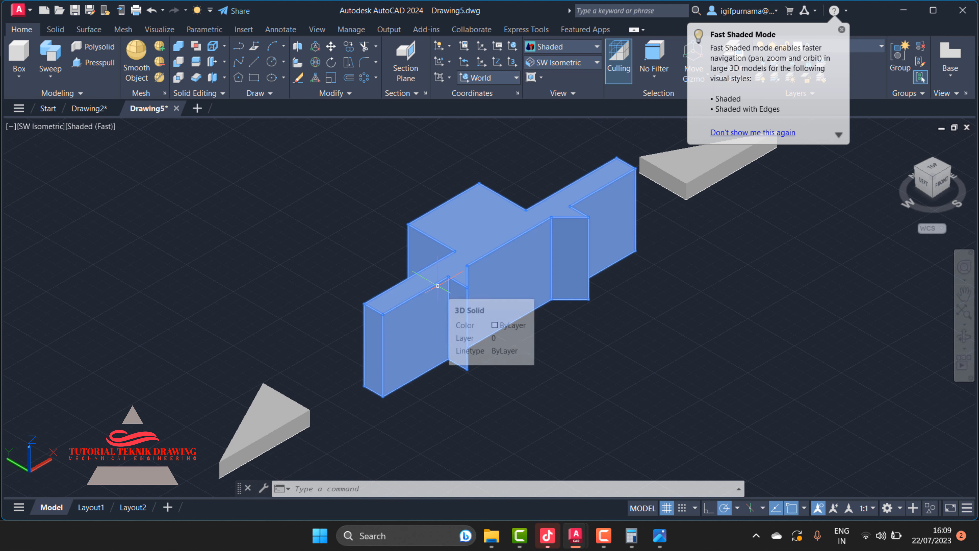
key("Escape")
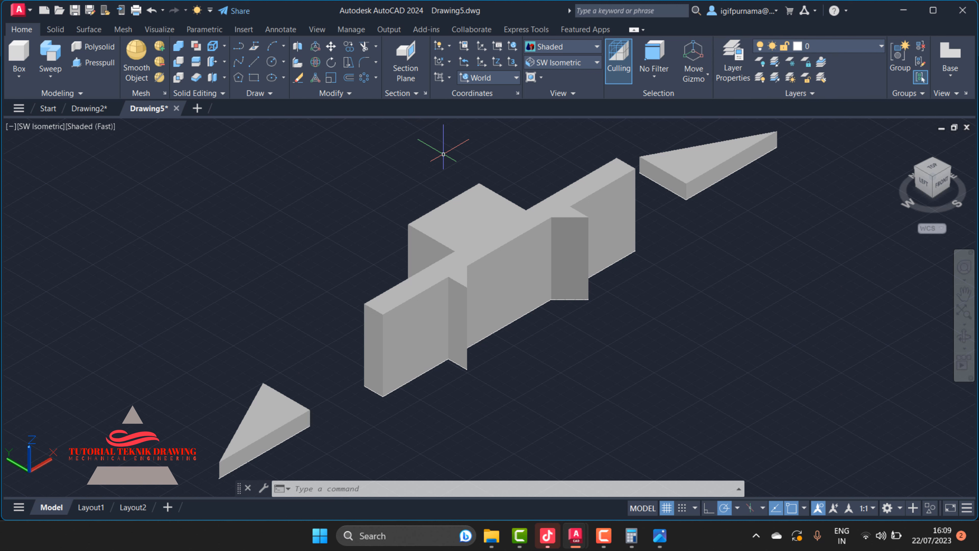
- Rotate the main body and both rib solids together about the X axis with 3D Rotate so that their profiles stand upright
left_click(319, 62)
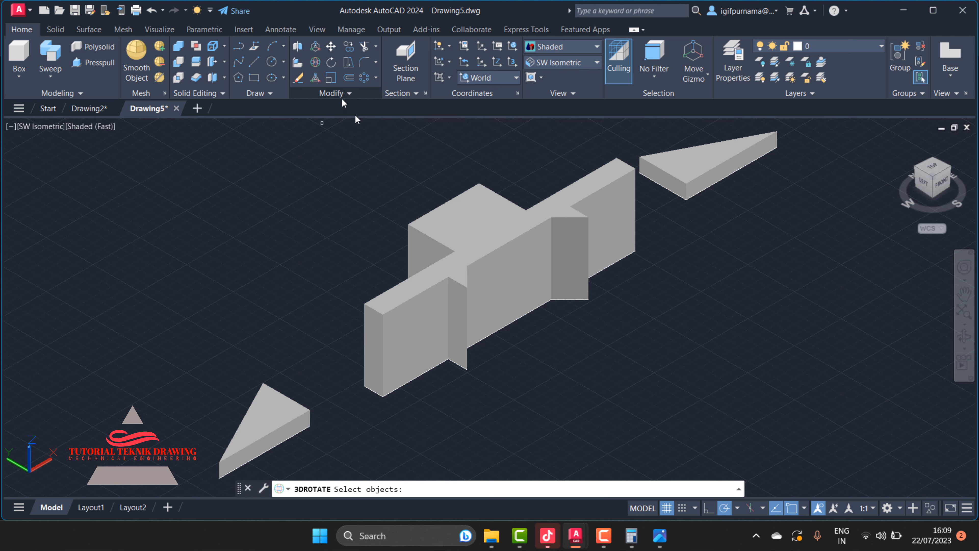
left_click(501, 263)
left_click(285, 408)
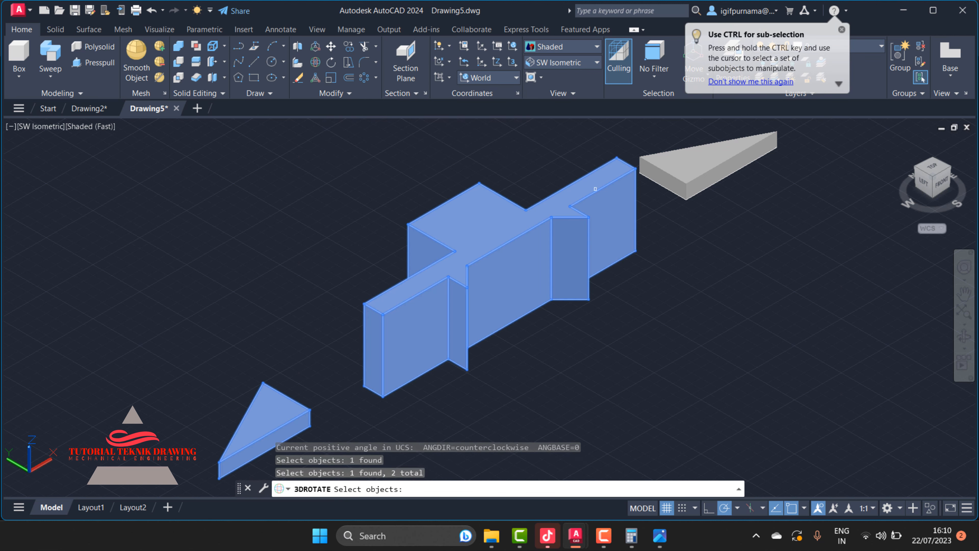
left_click(694, 162)
key("Return")
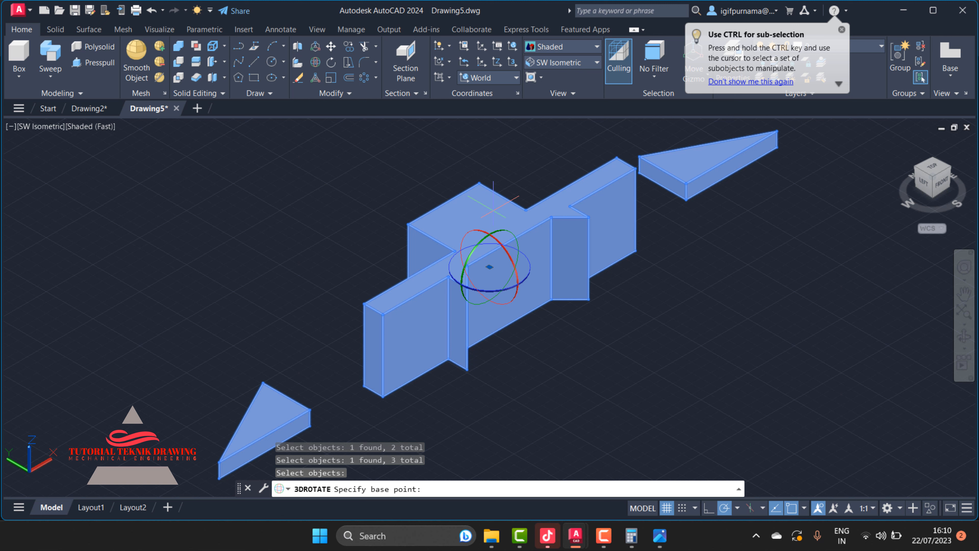
left_click(493, 239)
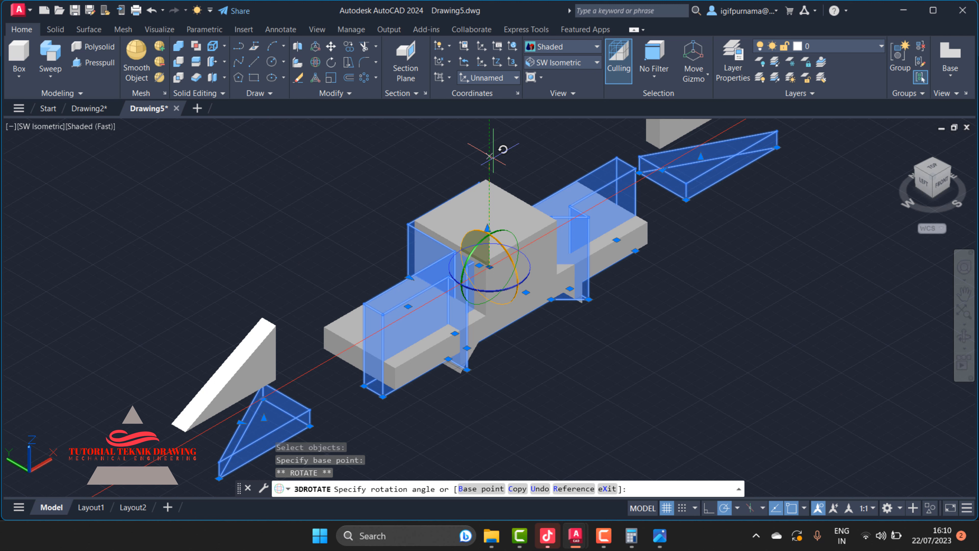
left_click(491, 156)
key("Escape")
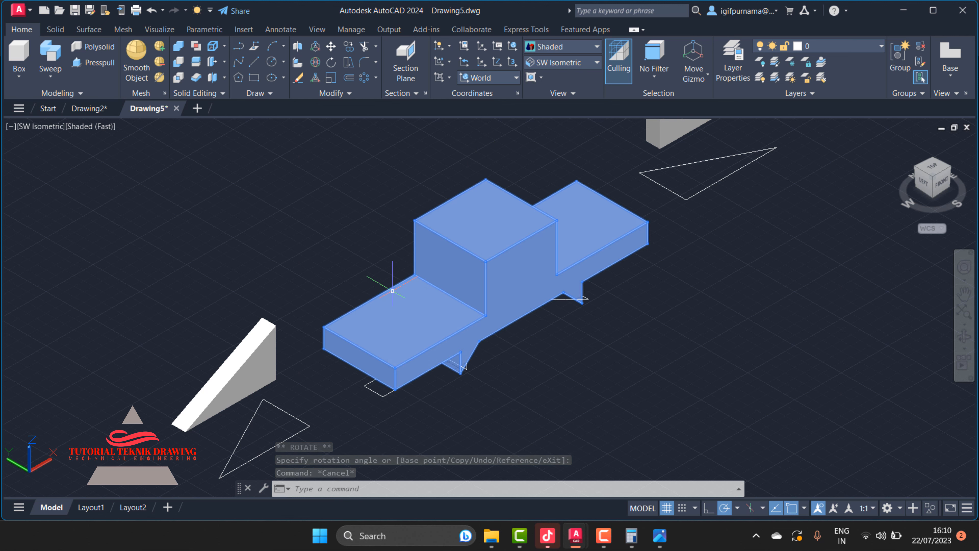
- Move the near rib solid from its lower tip corner to the outer back corner of the near flange's top face
left_click(331, 47)
left_click(243, 385)
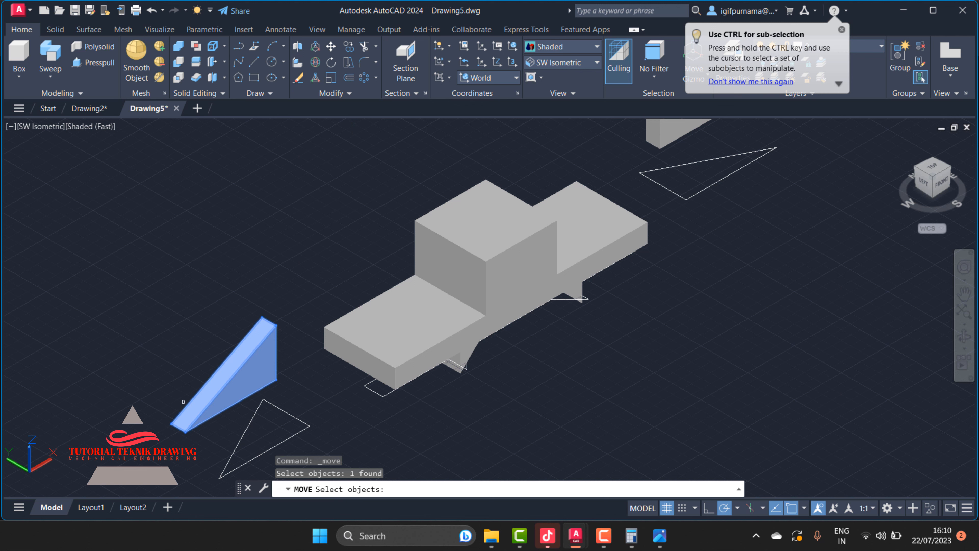
key("Return")
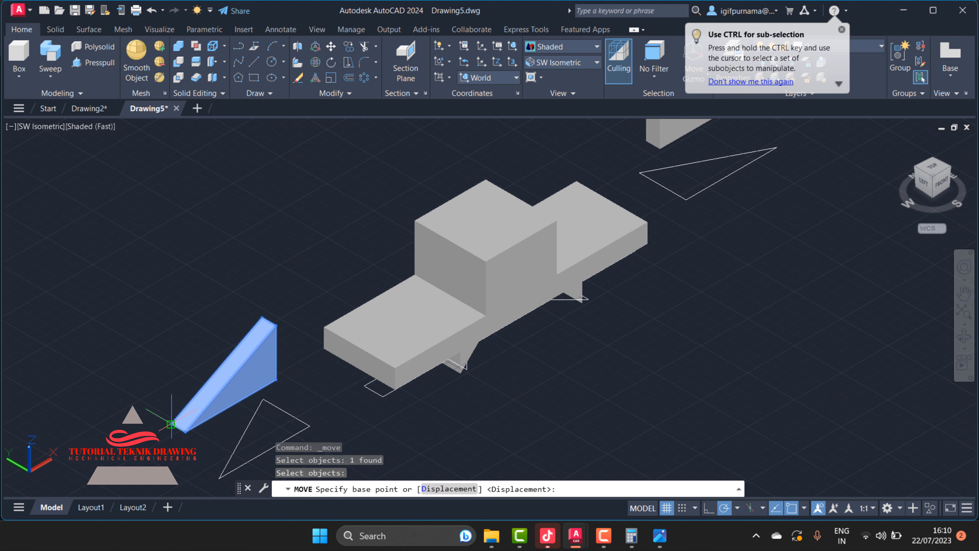
left_click(171, 424)
left_click(325, 325)
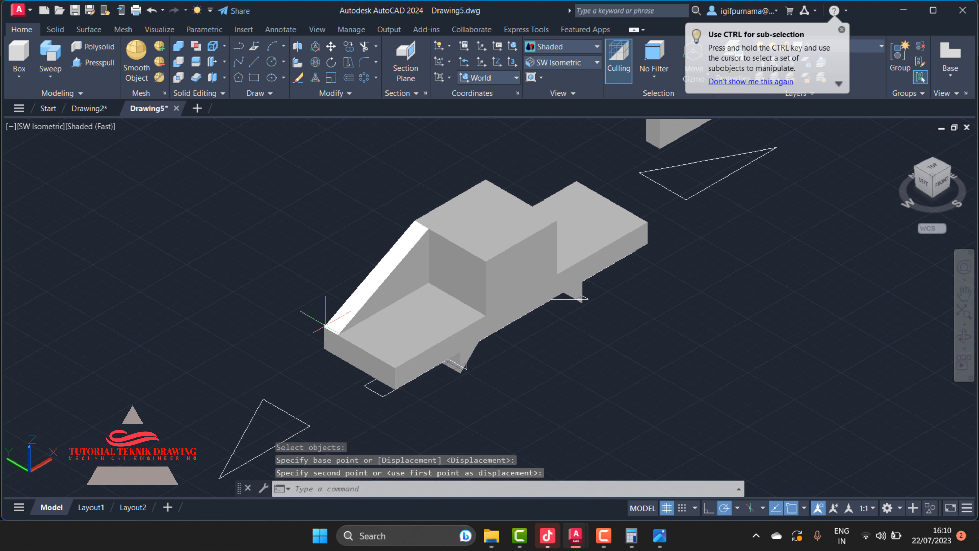
- Move the far rib solid from its tip corner to the outer back corner of the far flange's top face
left_click(967, 295)
left_click_drag(729, 229, 586, 360)
right_click(619, 203)
left_click(639, 210)
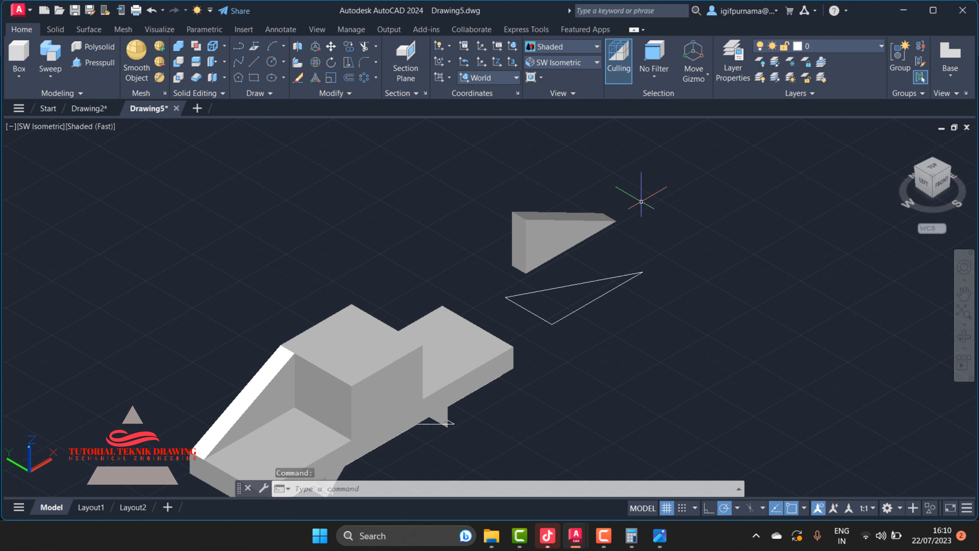
left_click(331, 46)
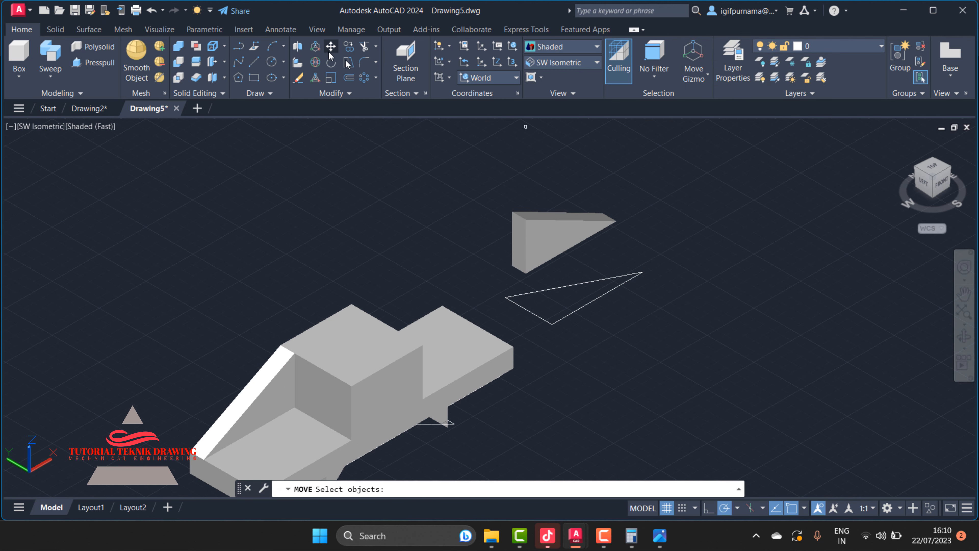
left_click(561, 222)
key("Return")
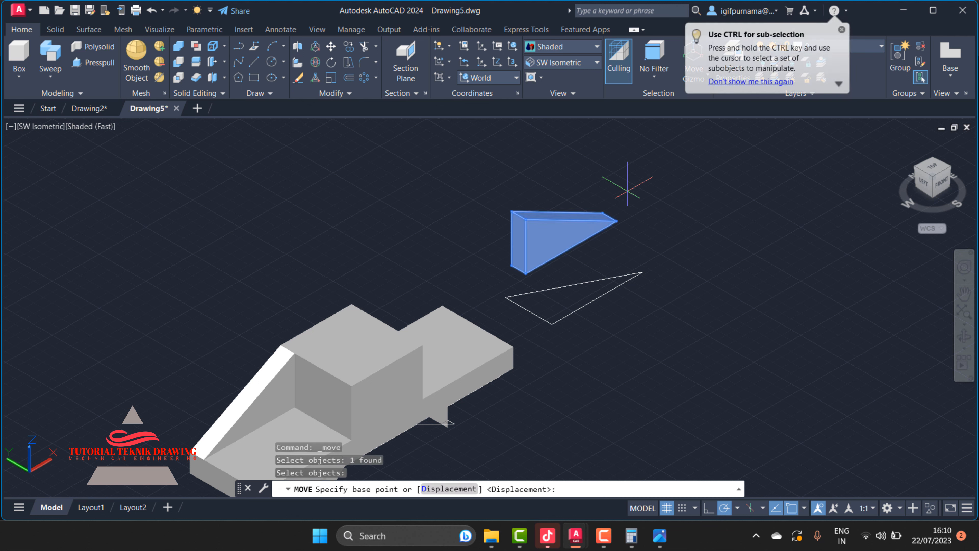
left_click(602, 213)
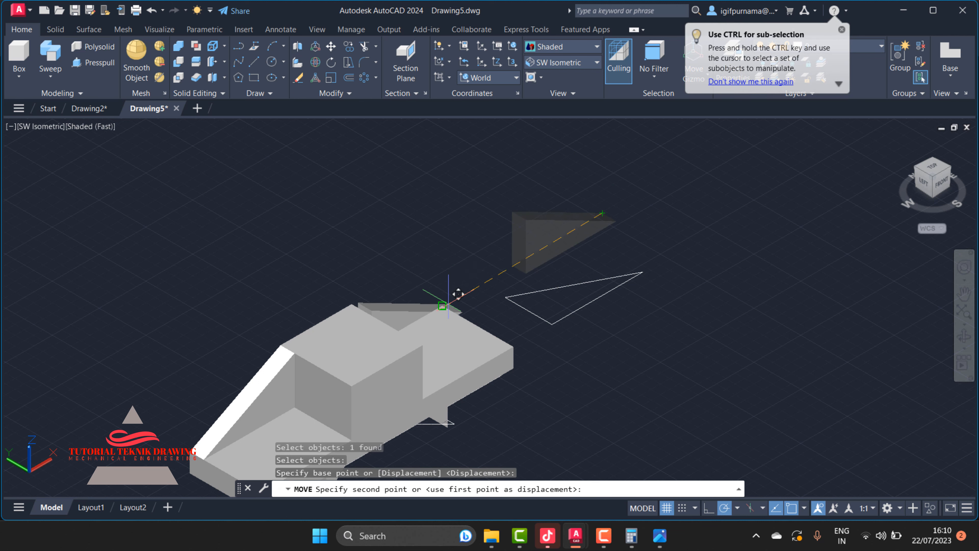
left_click(443, 307)
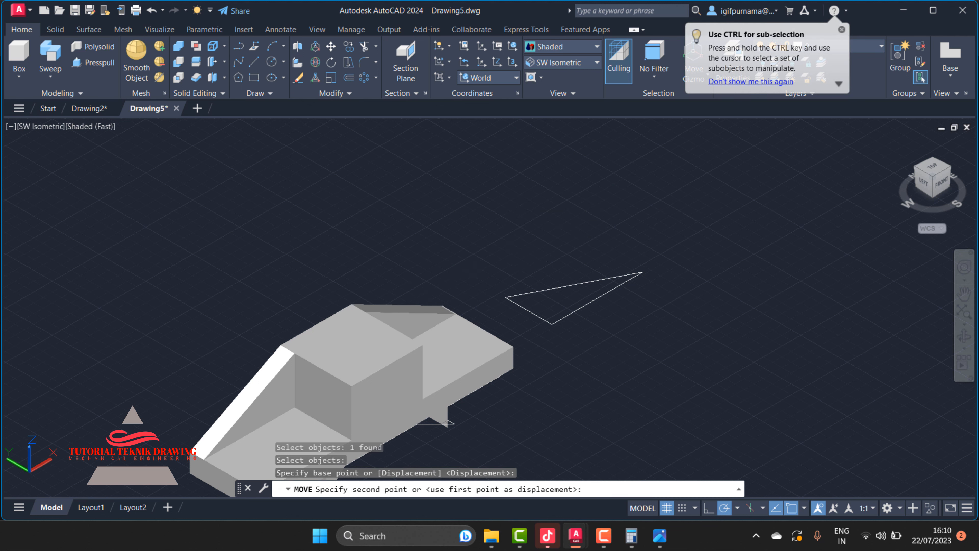
- Union the main body with both rib solids into a single solid
left_click(964, 296)
left_click_drag(565, 316, 540, 202)
right_click(534, 176)
left_click(550, 185)
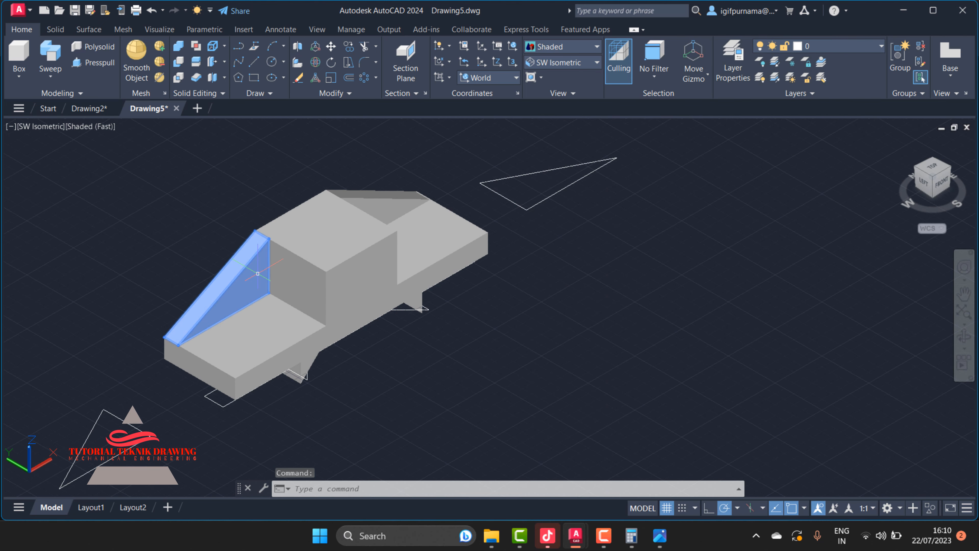
left_click(309, 252)
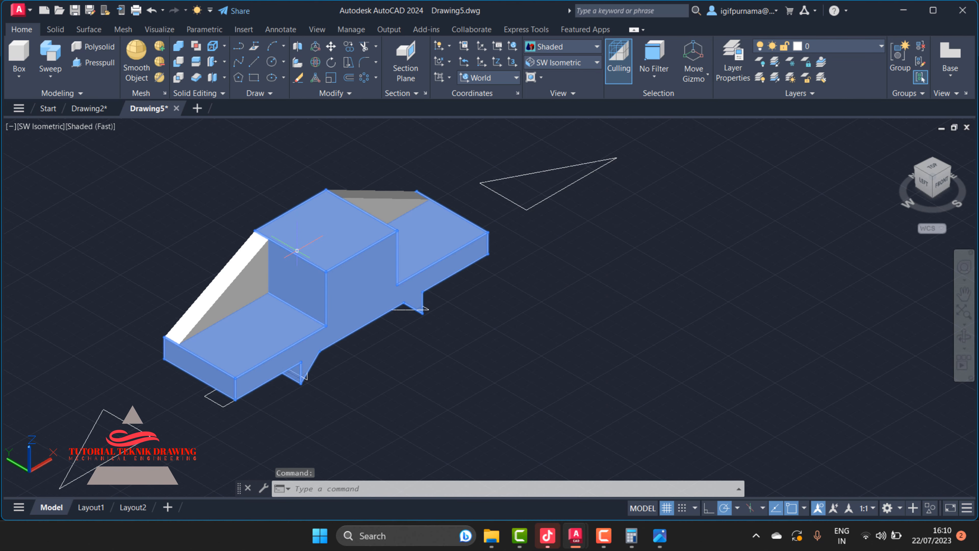
left_click(181, 46)
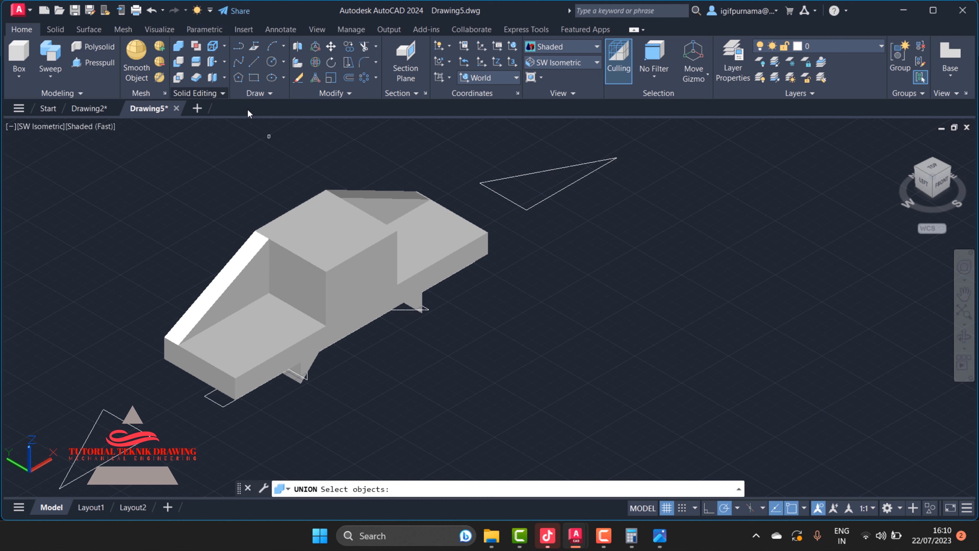
left_click(311, 230)
left_click(257, 267)
left_click(368, 197)
key("Return")
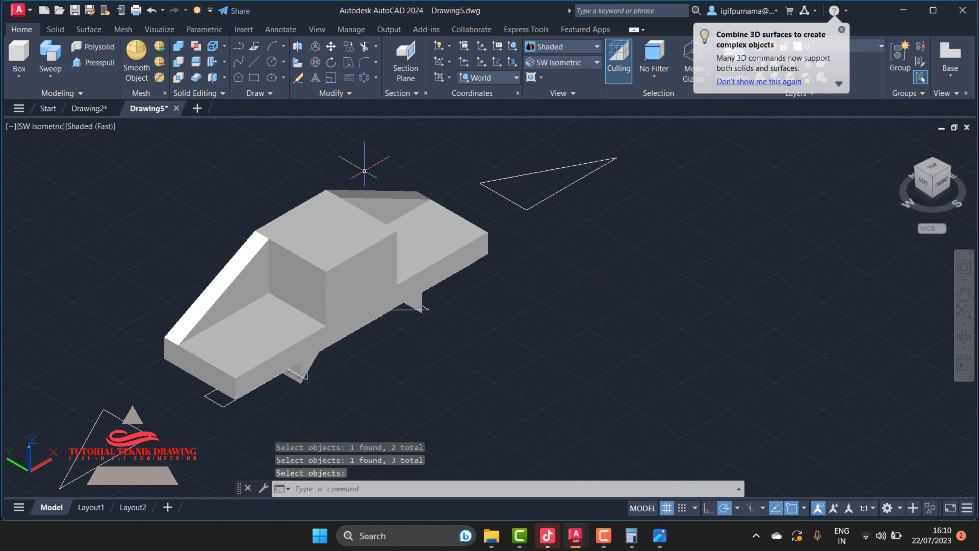
- Move the united bracket solid away from the original 2D outlines to a free spot beside them
left_click(331, 47)
left_click(336, 223)
key("Return")
left_click(336, 222)
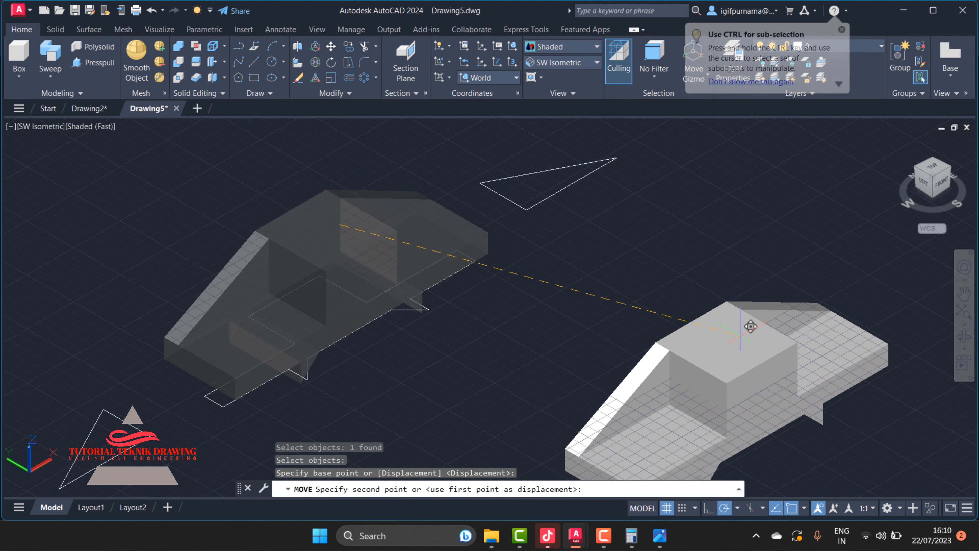
left_click(738, 334)
- Erase the leftover 2D body outline and both triangle outlines
left_click(299, 78)
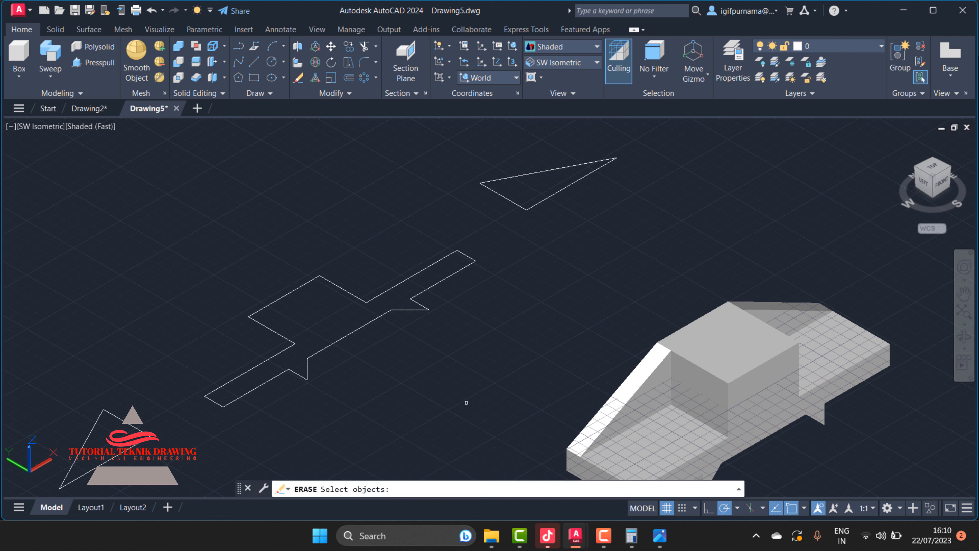
left_click(469, 406)
left_click(185, 189)
left_click(465, 149)
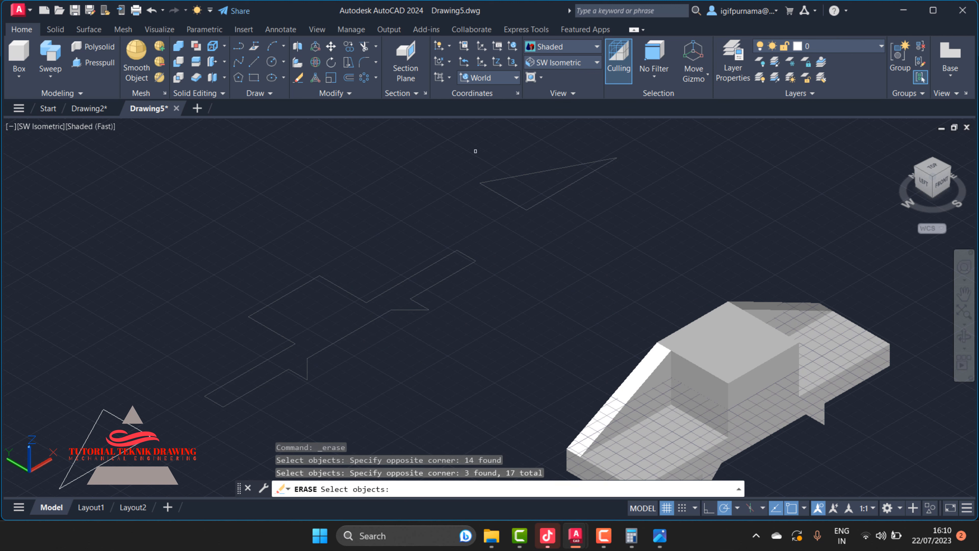
left_click(145, 458)
left_click(64, 393)
key("Return")
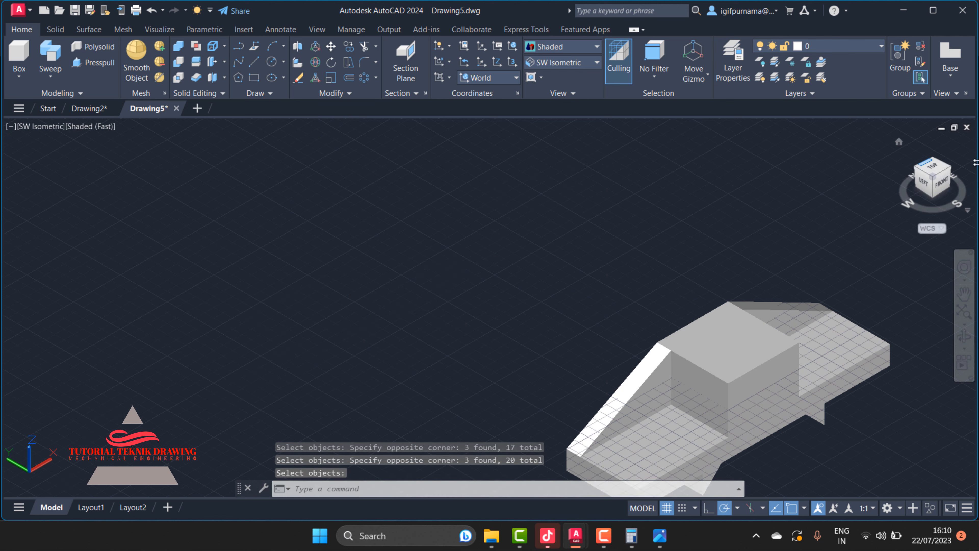
- Show the model from the home view with the grid off, and check the hole dimensions in the reference image
left_click(899, 142)
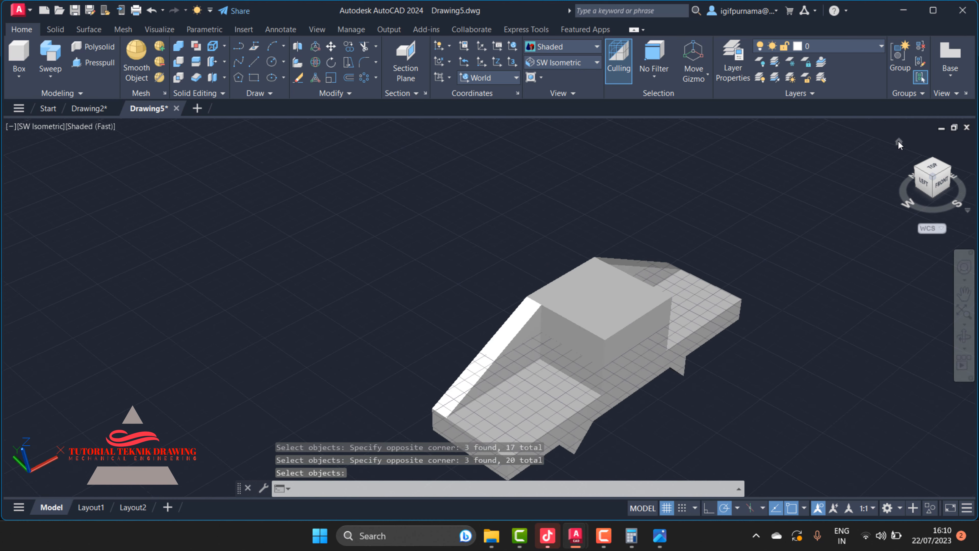
left_click(668, 510)
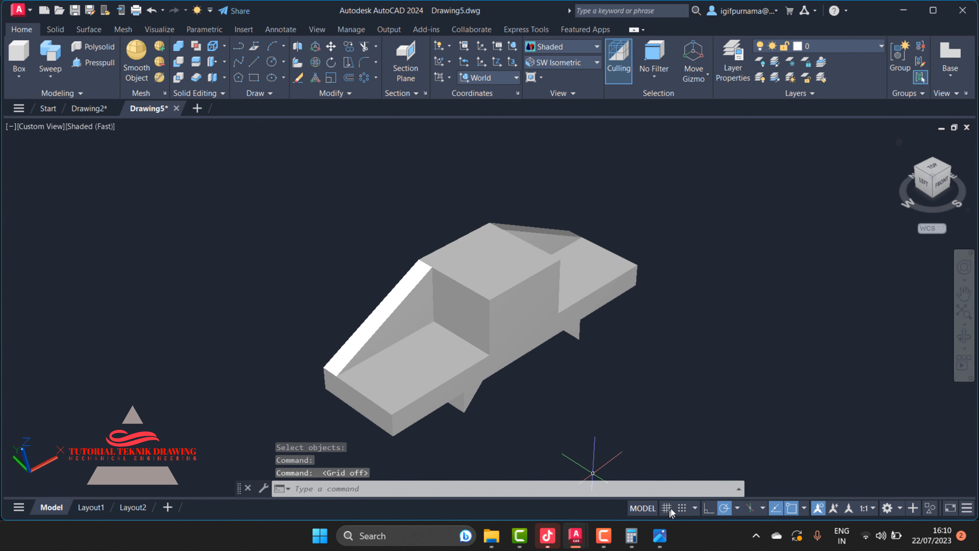
left_click(660, 536)
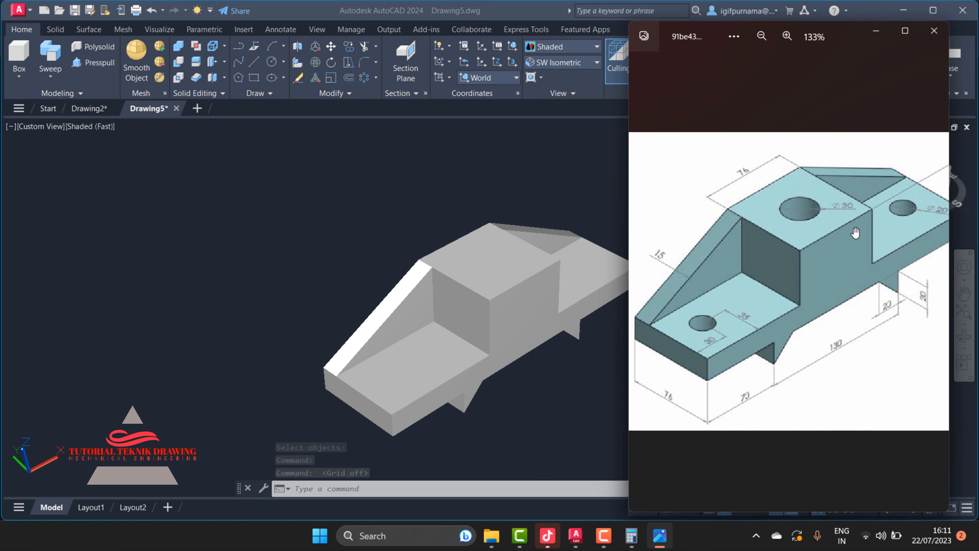
left_click_drag(856, 233, 813, 231)
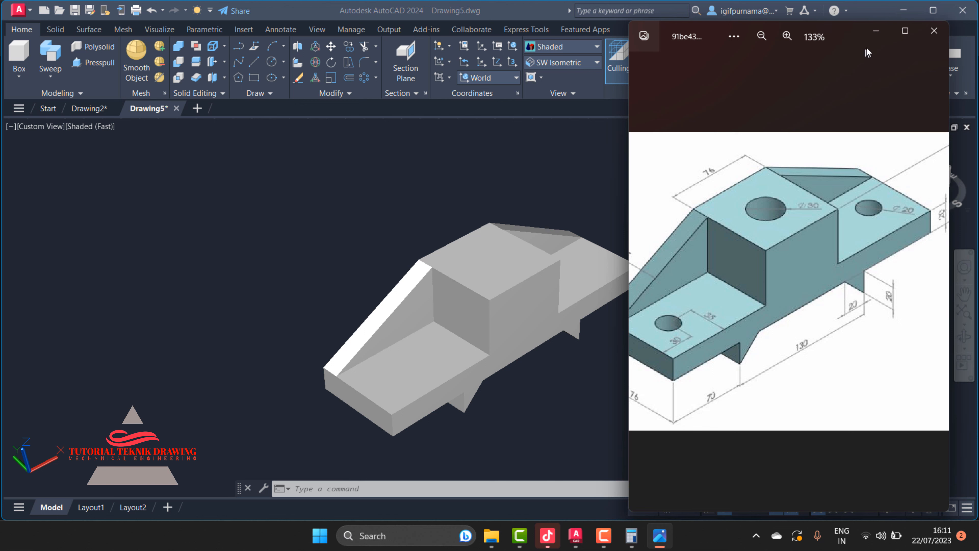
left_click(875, 31)
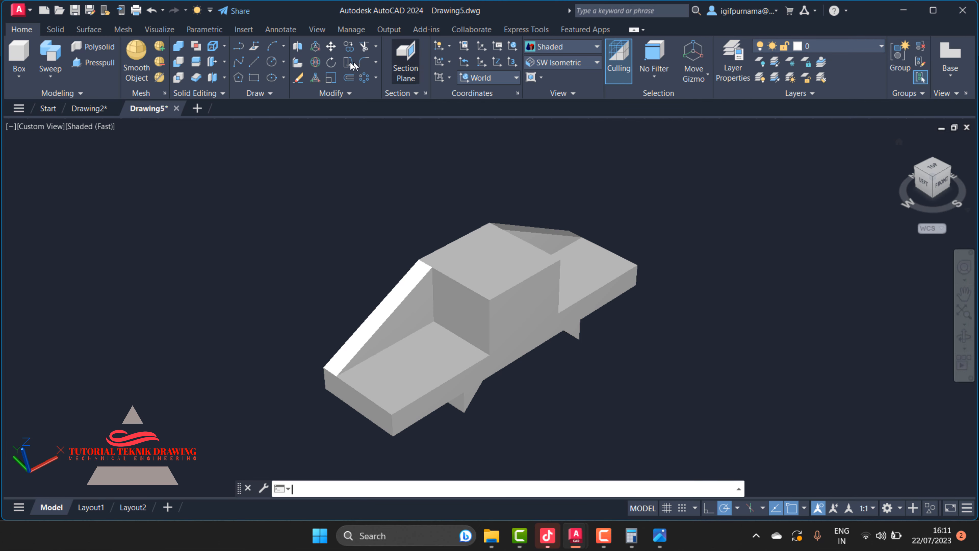
left_click(254, 62)
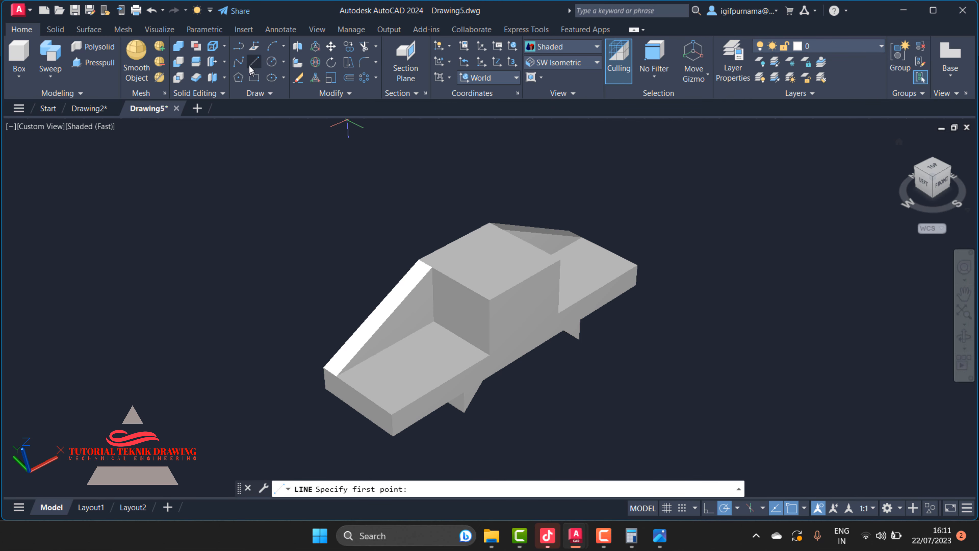
left_click(254, 61)
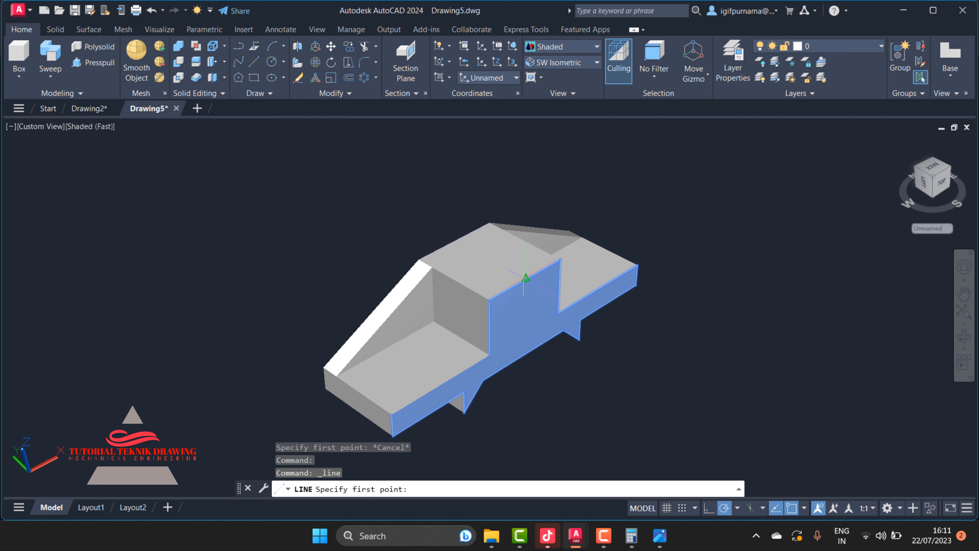
left_click(526, 278)
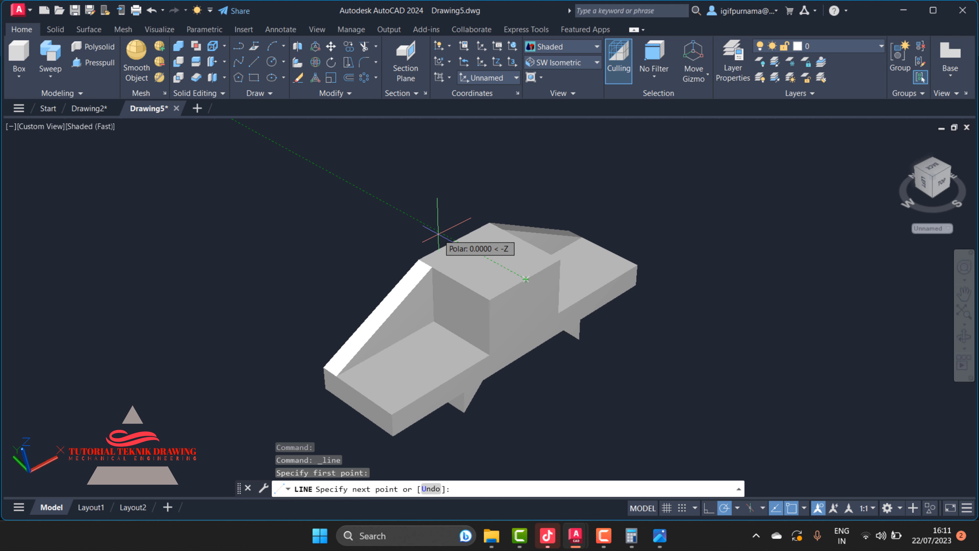
right_click(453, 239)
left_click(466, 260)
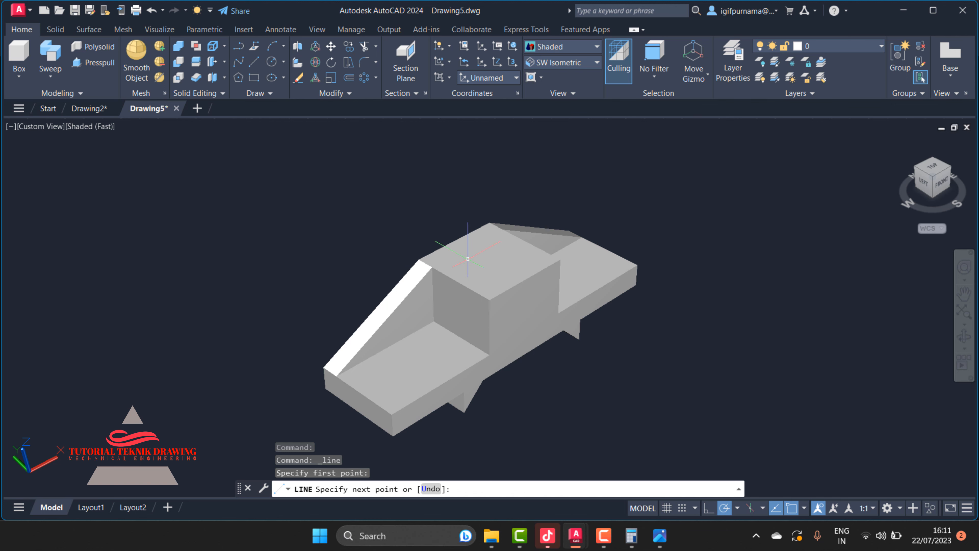
- Draw a line across the central block's top face, joining the midpoints of its back and front edges
left_click(255, 65)
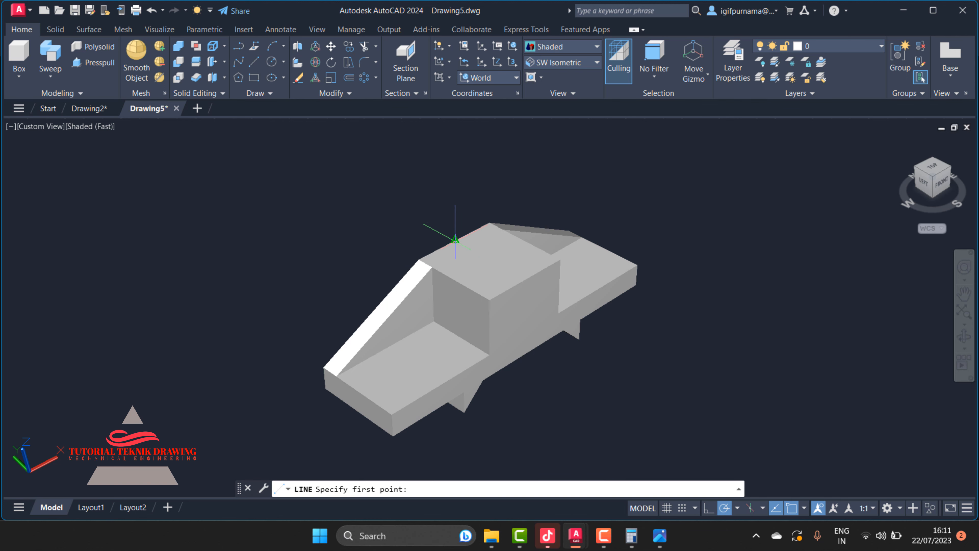
left_click(455, 239)
left_click(526, 278)
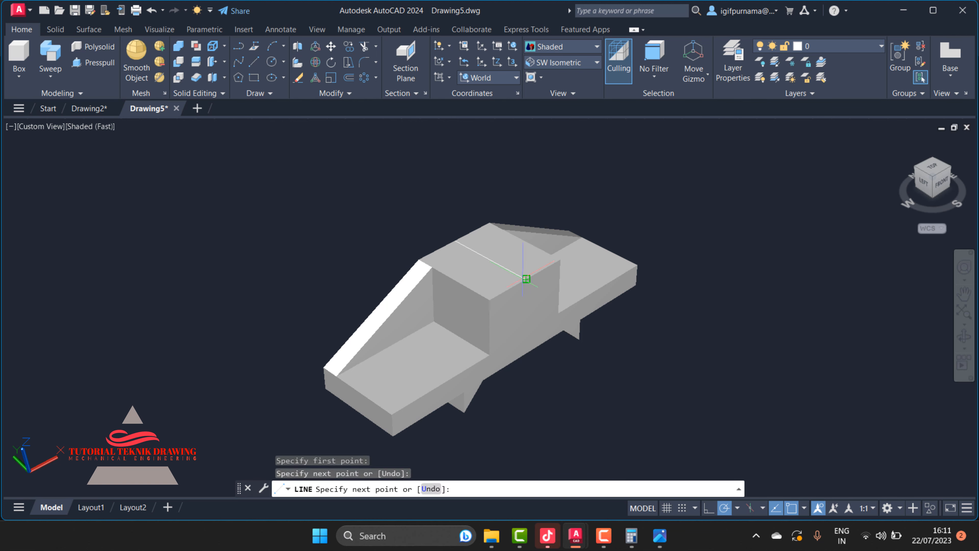
right_click(525, 279)
left_click(540, 284)
- Draw a circle of radius 15 centred on the midpoint of the line on the central block's top face
left_click(272, 61)
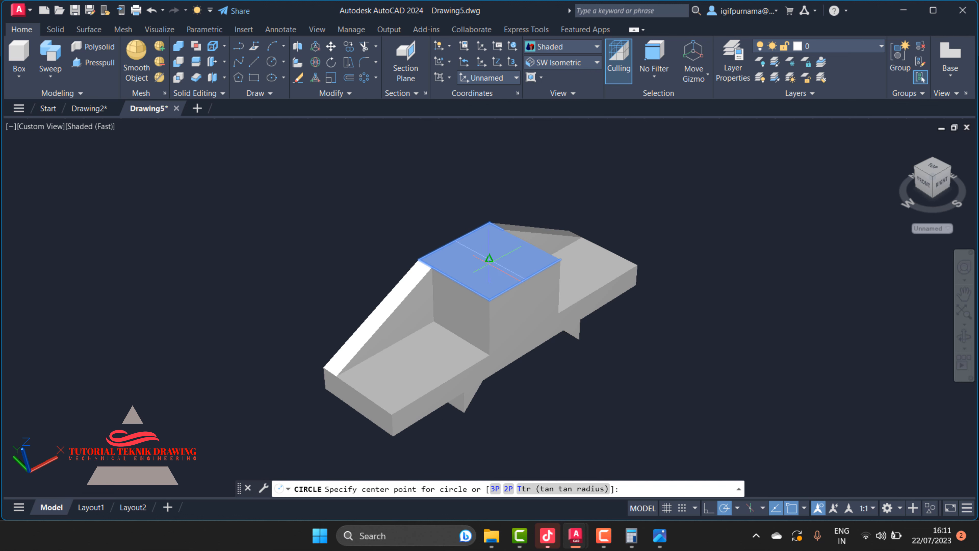
left_click(488, 258)
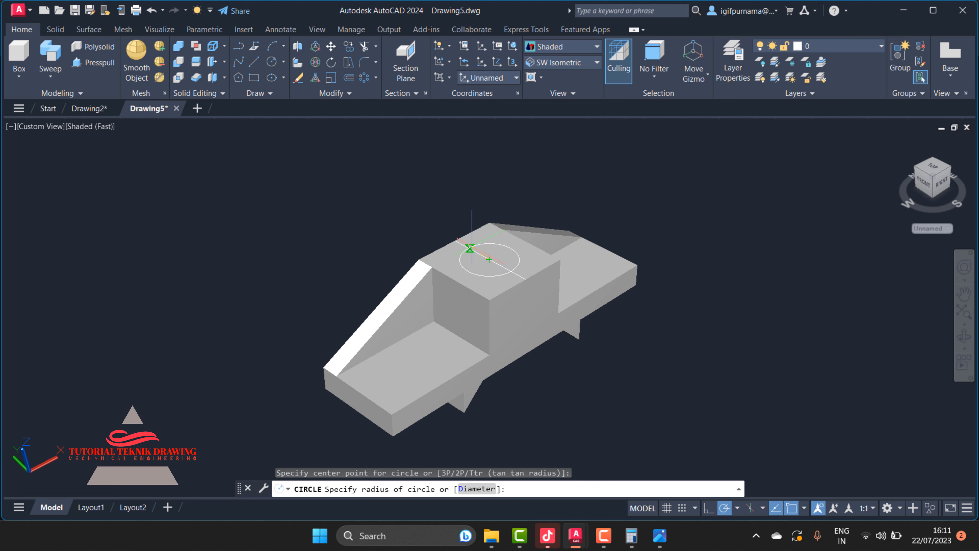
type("15")
key("Return")
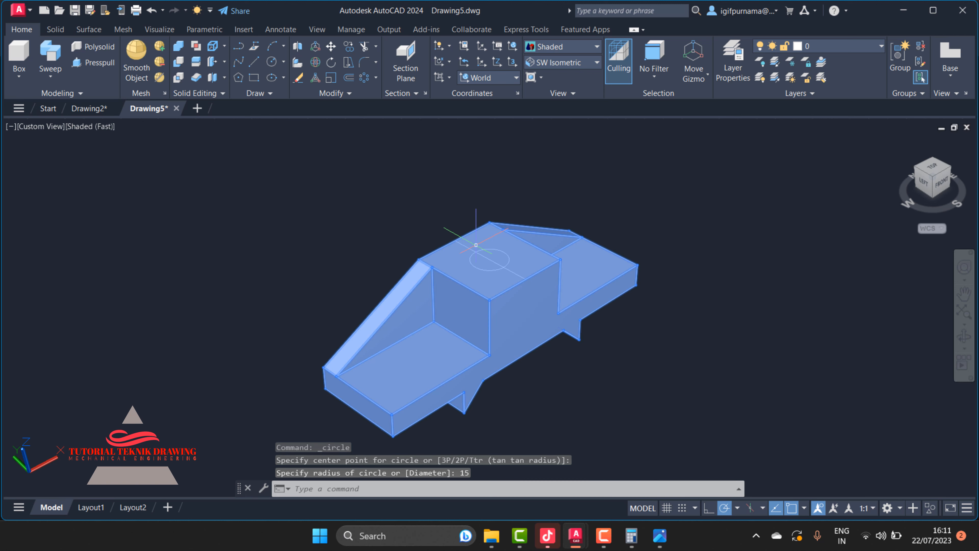
- Copy the left plate's outer top end edge 30 inward toward the central block, after checking the hole position in the reference image
left_click(652, 539)
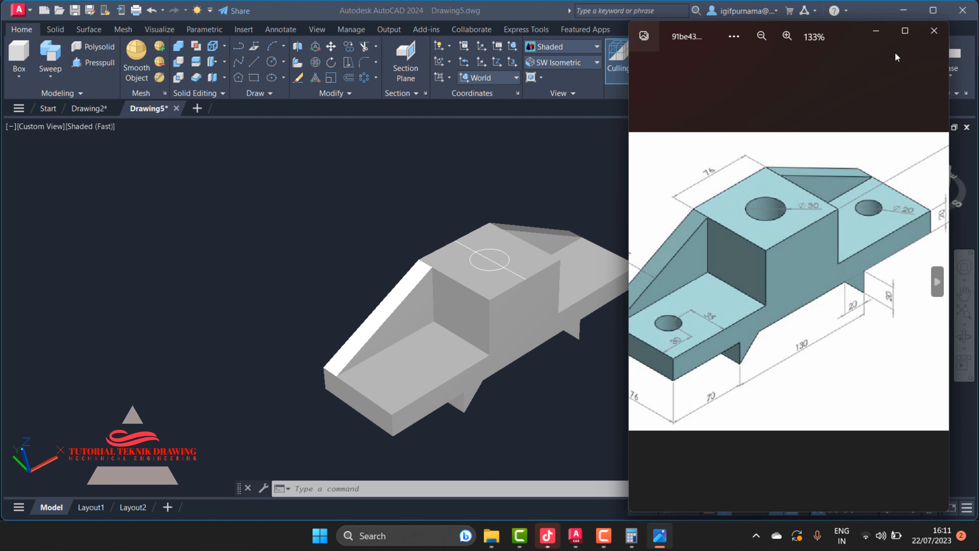
left_click(873, 31)
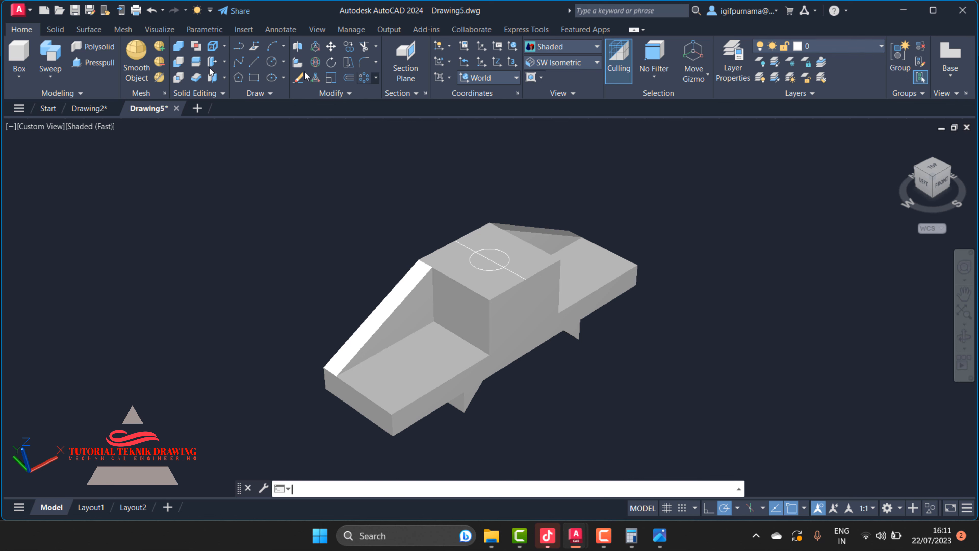
left_click(225, 45)
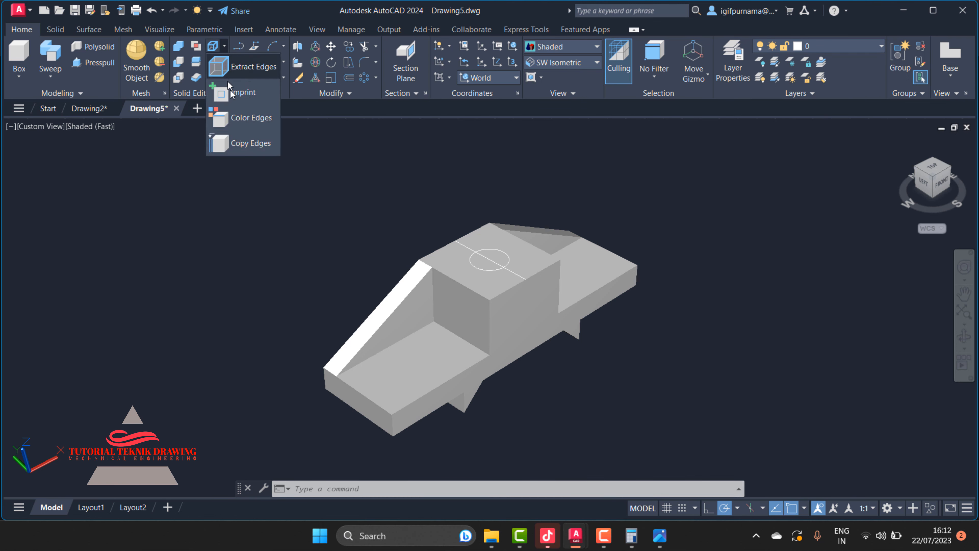
left_click(251, 144)
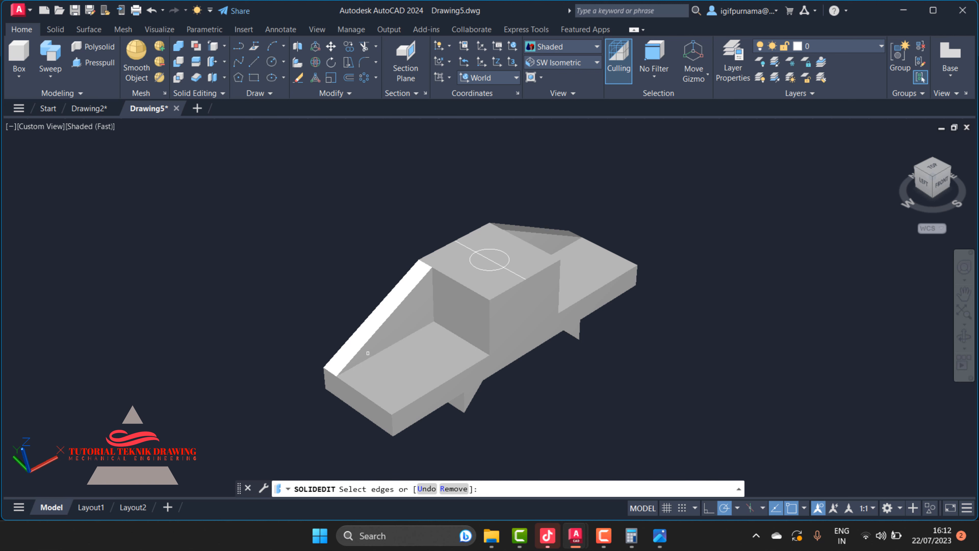
left_click(371, 397)
right_click(371, 398)
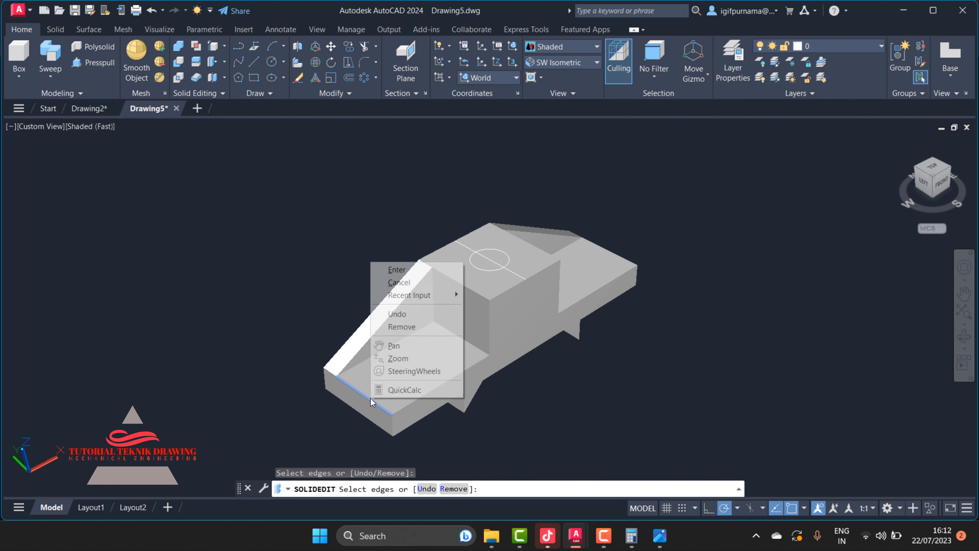
left_click(410, 269)
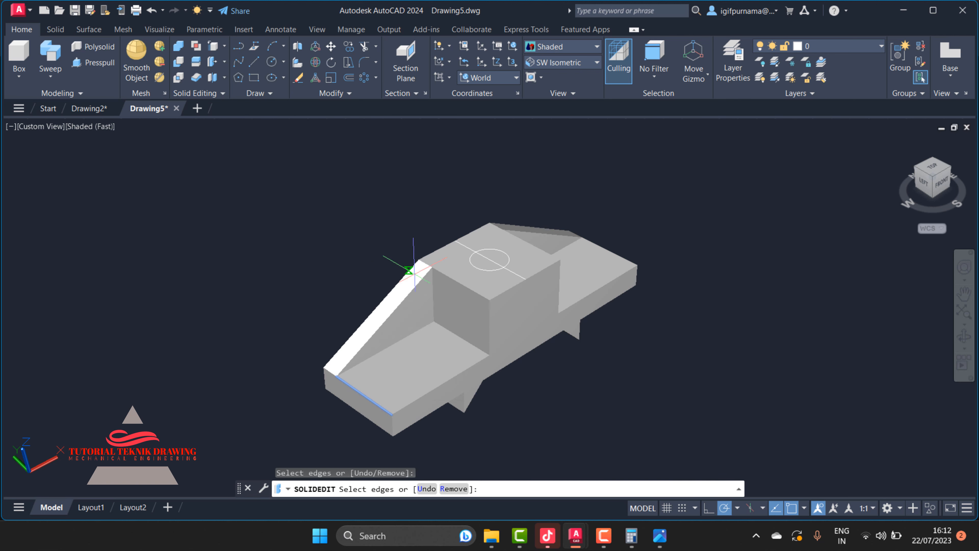
left_click(390, 416)
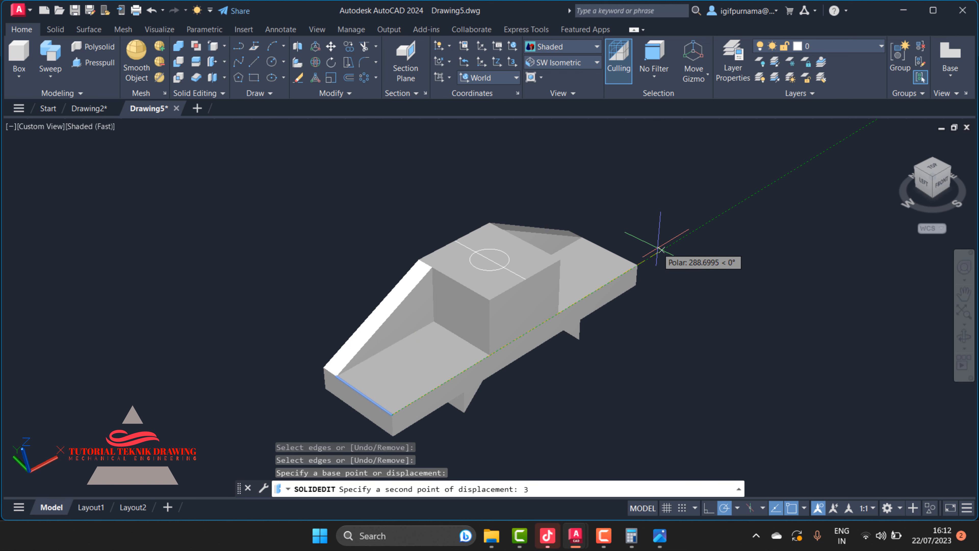
type("30")
key("Return")
key("Return")
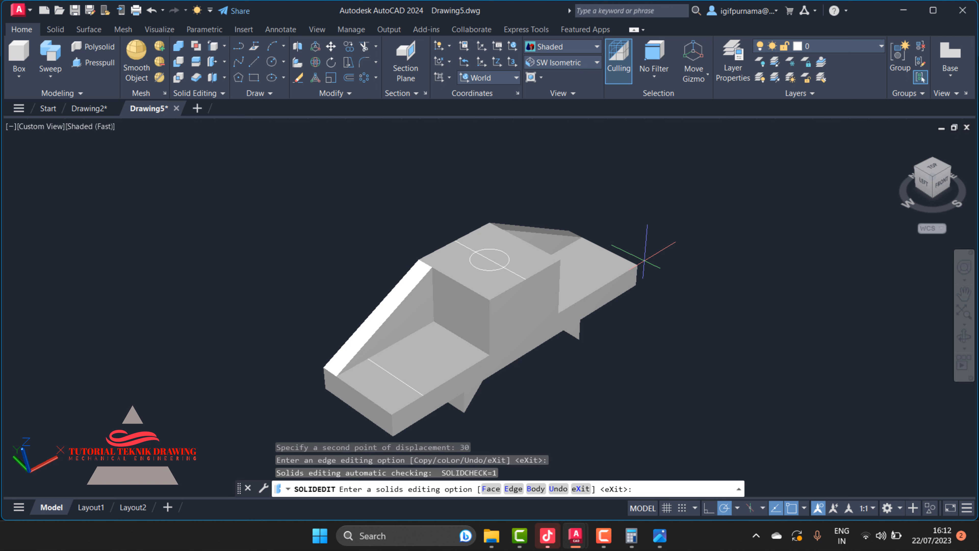
- Copy the left plate's front top edge 35 inward toward the rib so it crosses the copied end-edge line
left_click(200, 64)
left_click(444, 383)
right_click(445, 383)
left_click(465, 390)
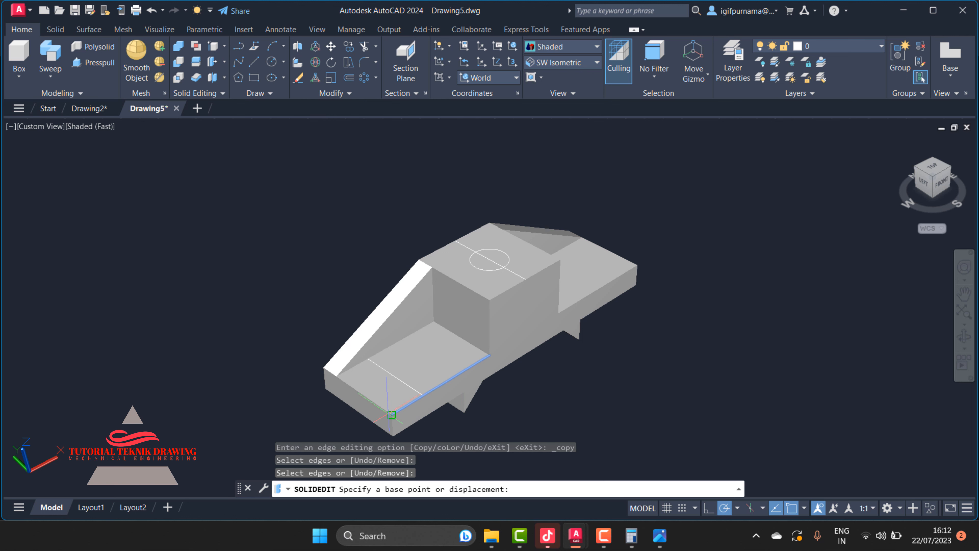
left_click(392, 414)
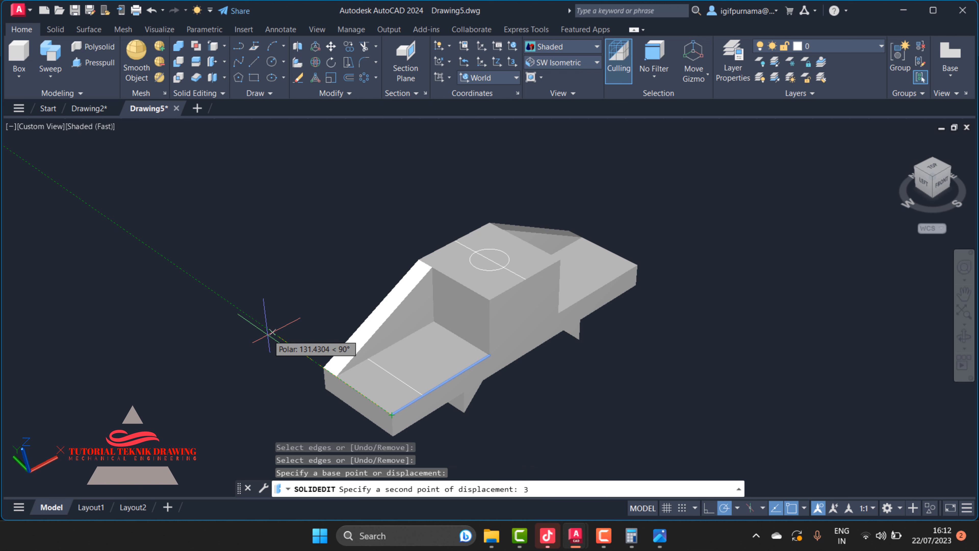
type("35")
key("Return")
key("Return")
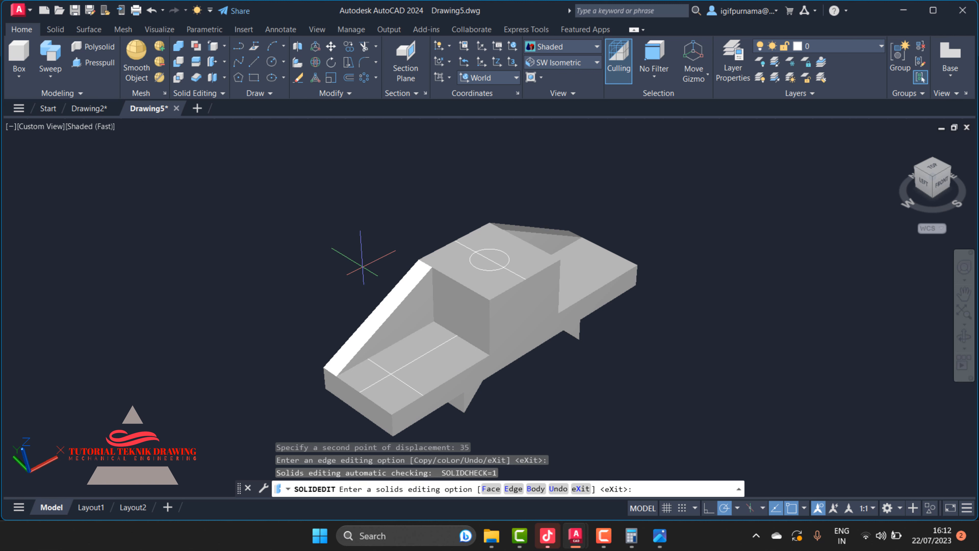
- Draw a circle of radius 10 centred on the intersection of the two copied edge lines on the left plate
left_click(272, 63)
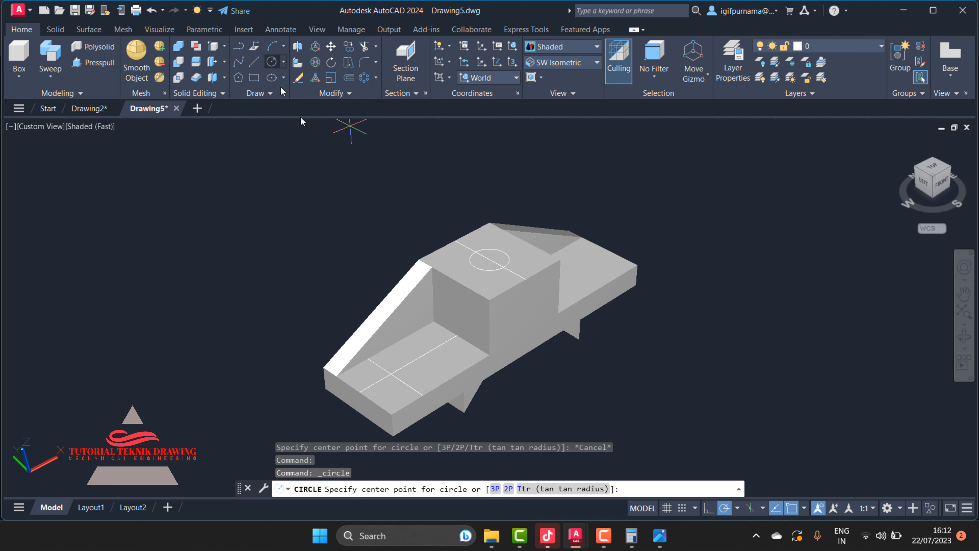
left_click(391, 374)
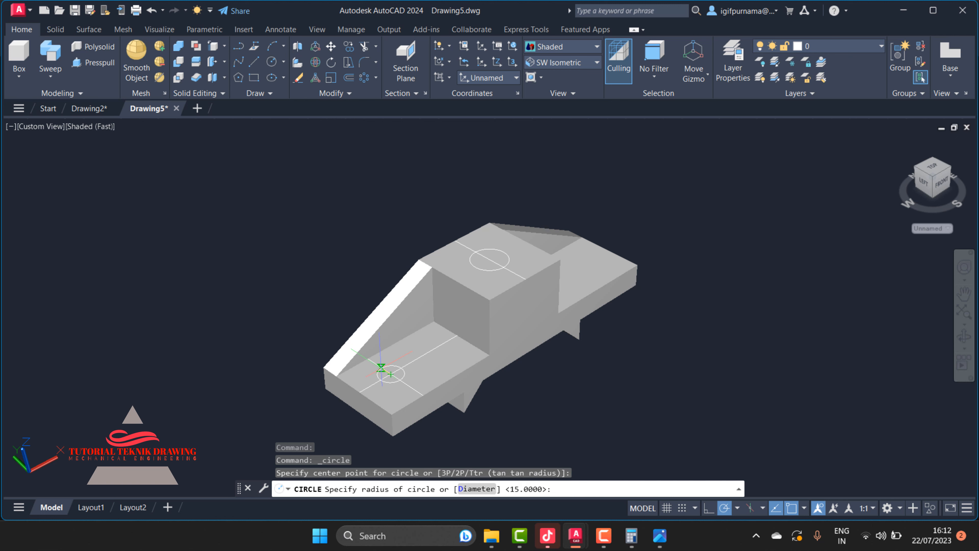
type("1")
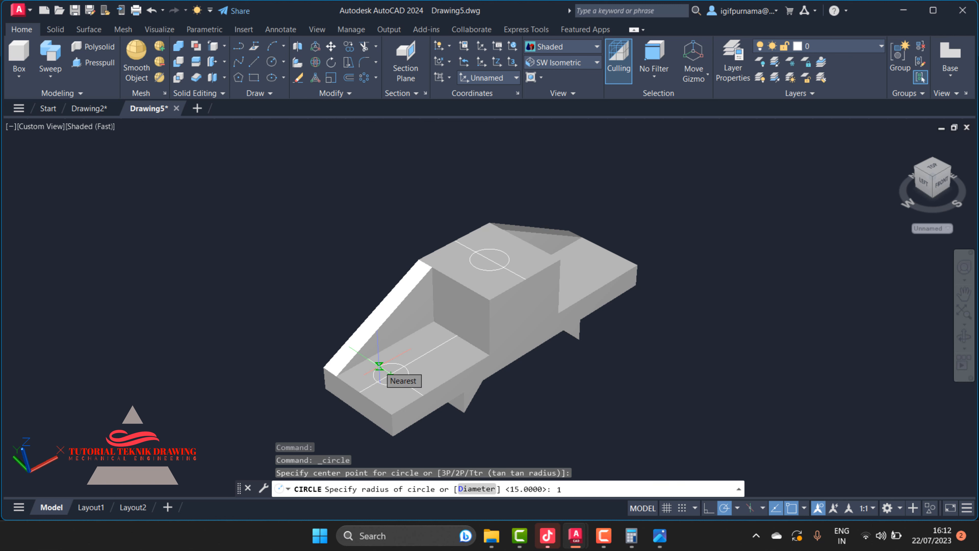
type("0")
key("Return")
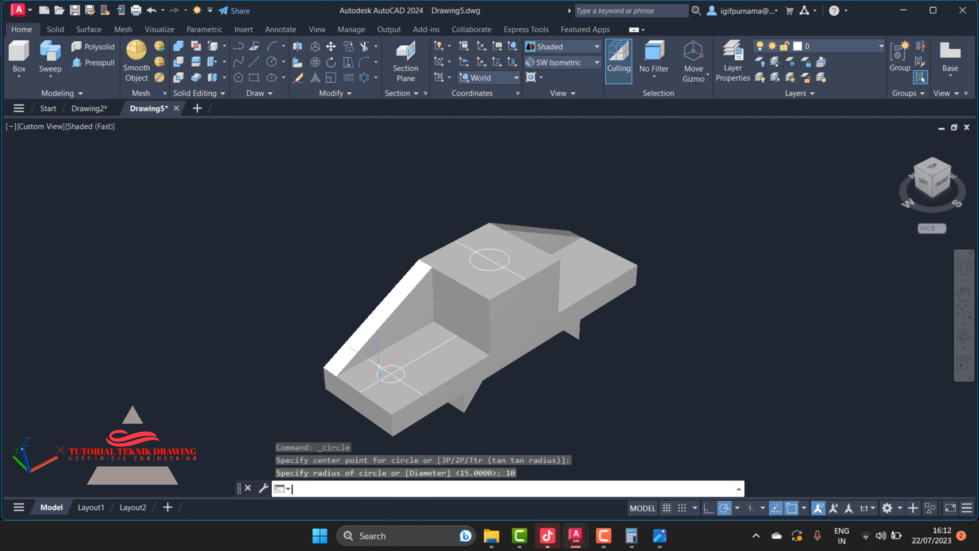
- Check the right plate's hole in the reference image, and show the model from the Top view in 2D Wireframe style
left_click(658, 541)
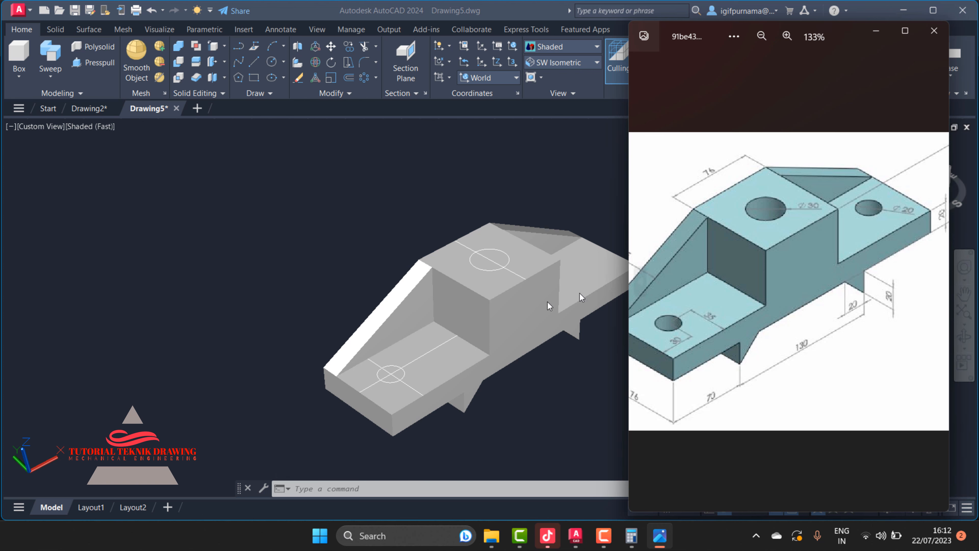
left_click(551, 389)
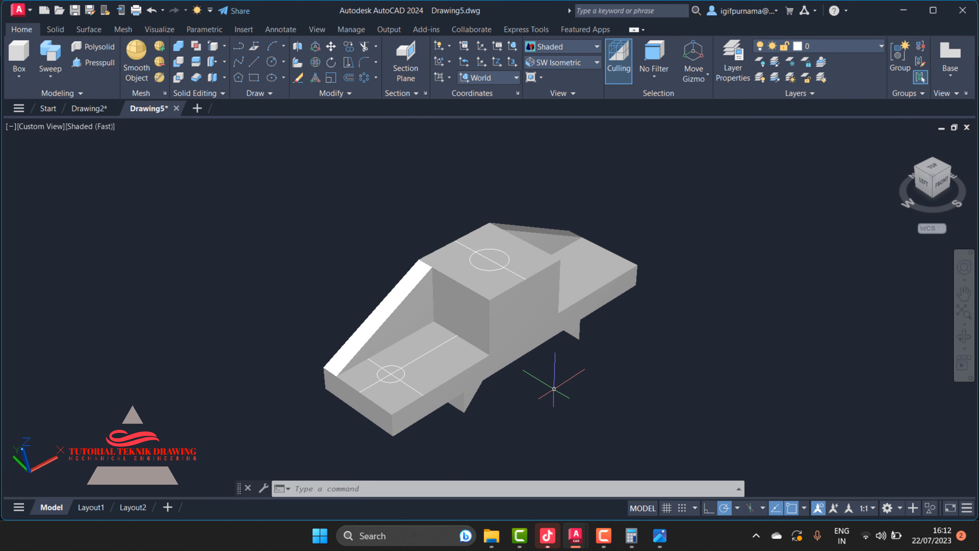
left_click(556, 64)
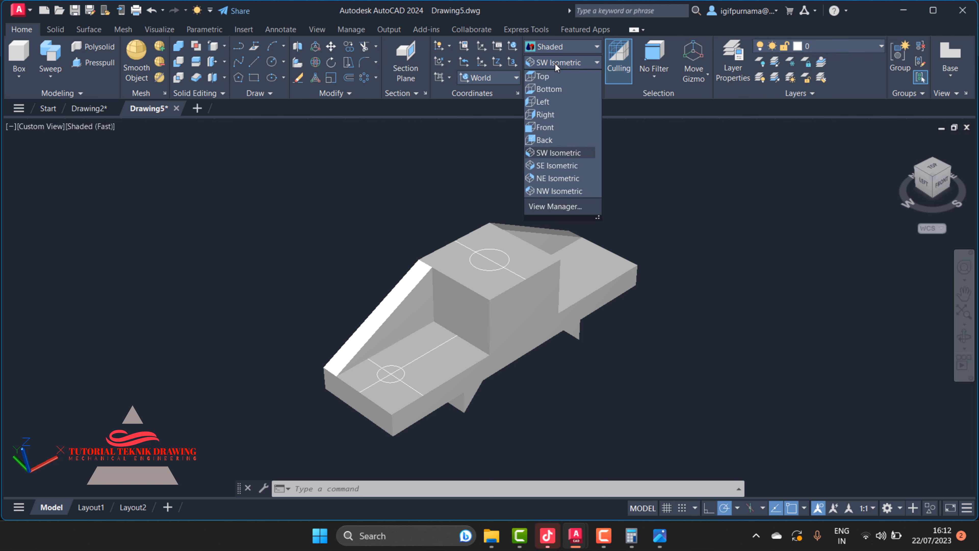
left_click(555, 74)
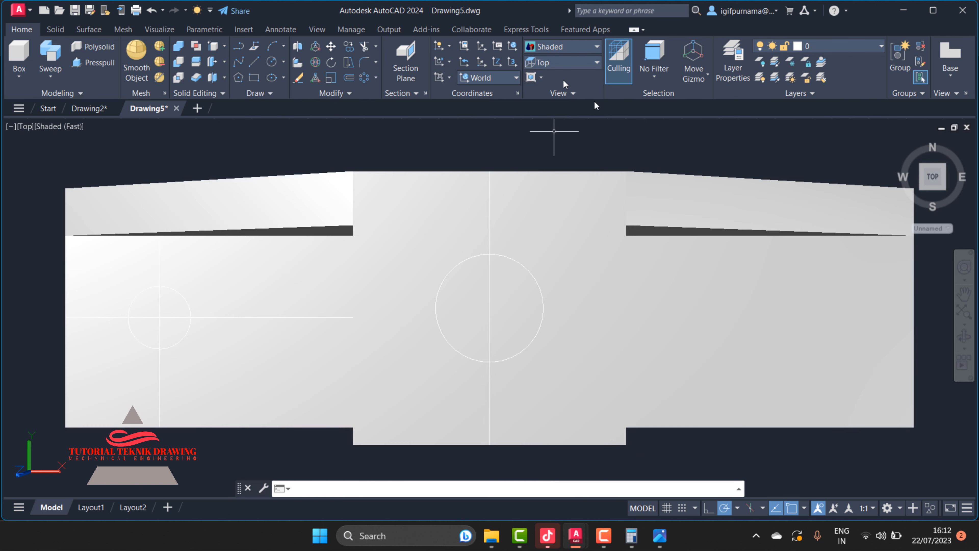
left_click(547, 50)
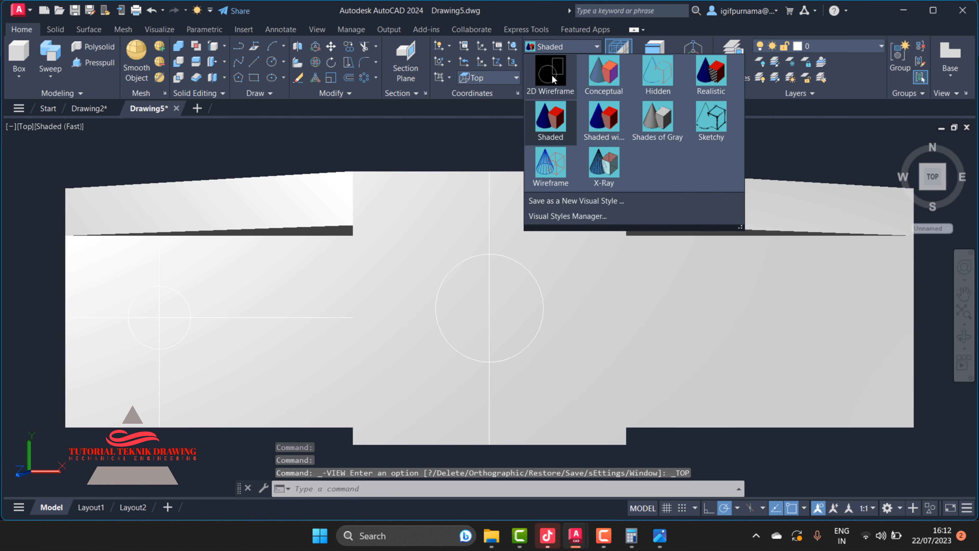
left_click(551, 75)
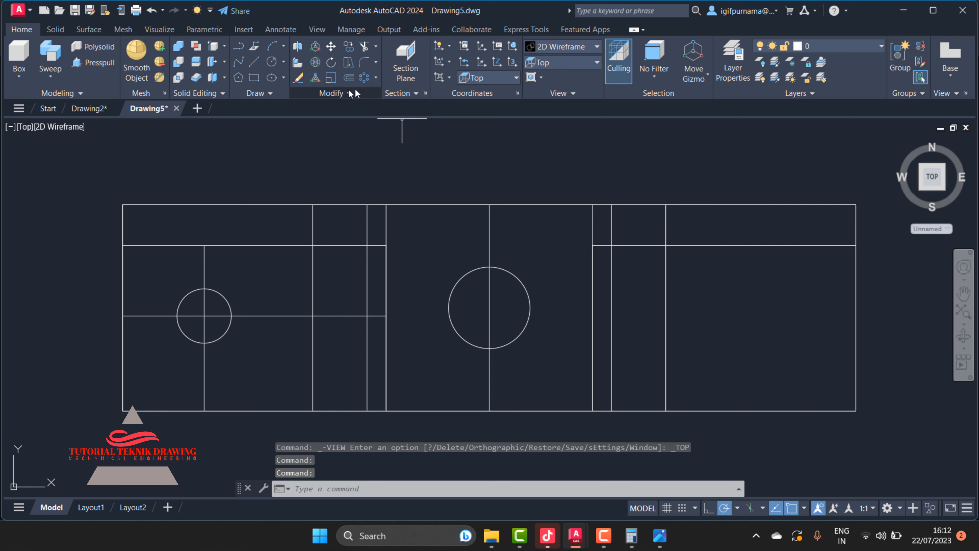
- Mirror the left plate's circle across the central block's vertical centre line onto the right plate, keeping the original
left_click(371, 93)
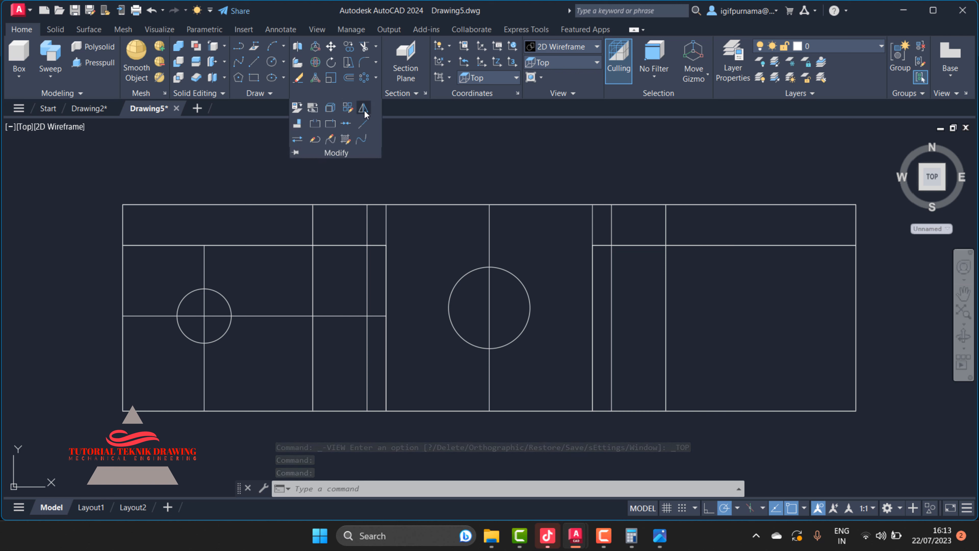
left_click(363, 109)
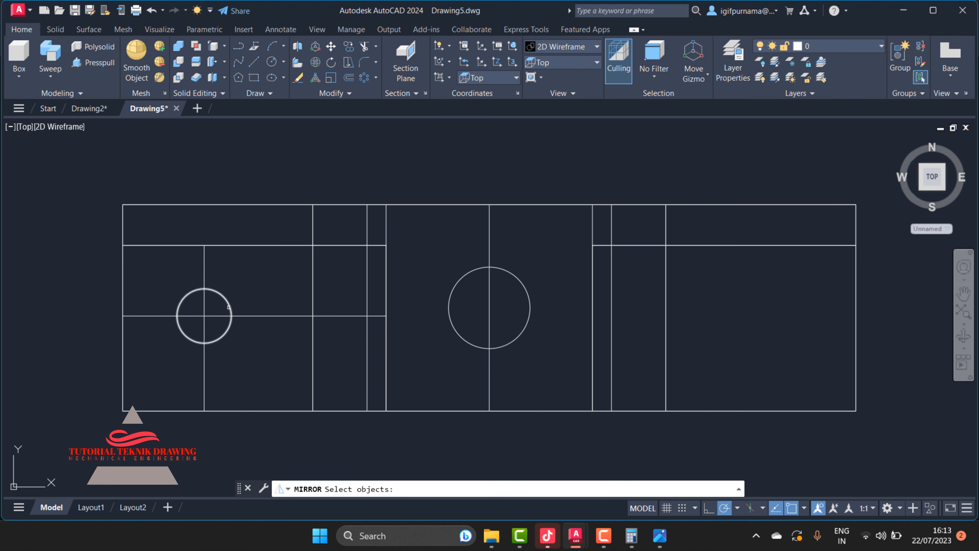
left_click(229, 307)
key("Return")
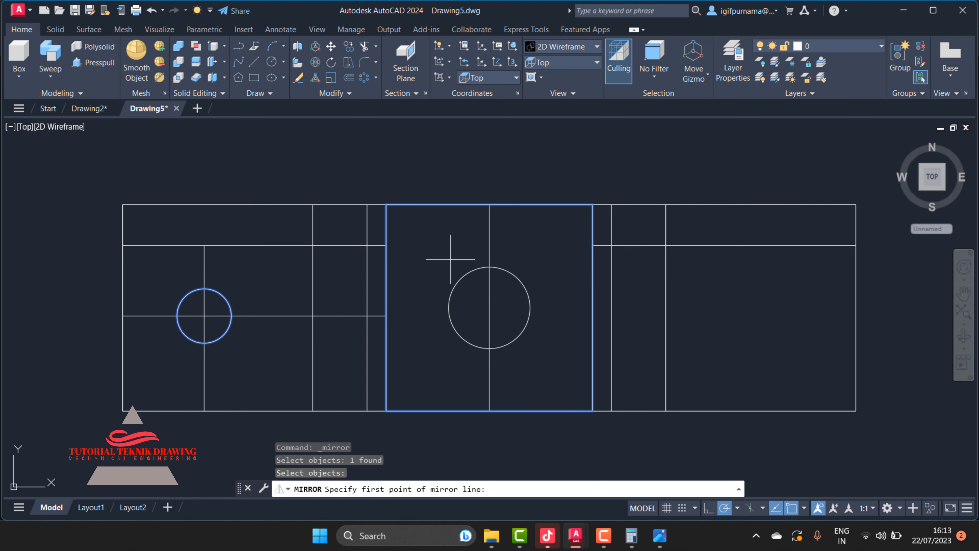
left_click(490, 411)
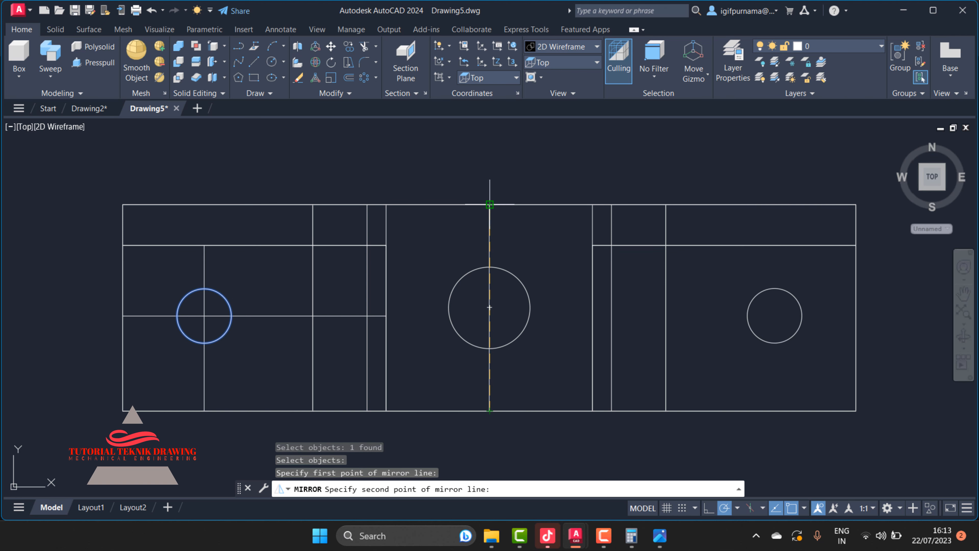
left_click(489, 205)
right_click(490, 205)
left_click(501, 210)
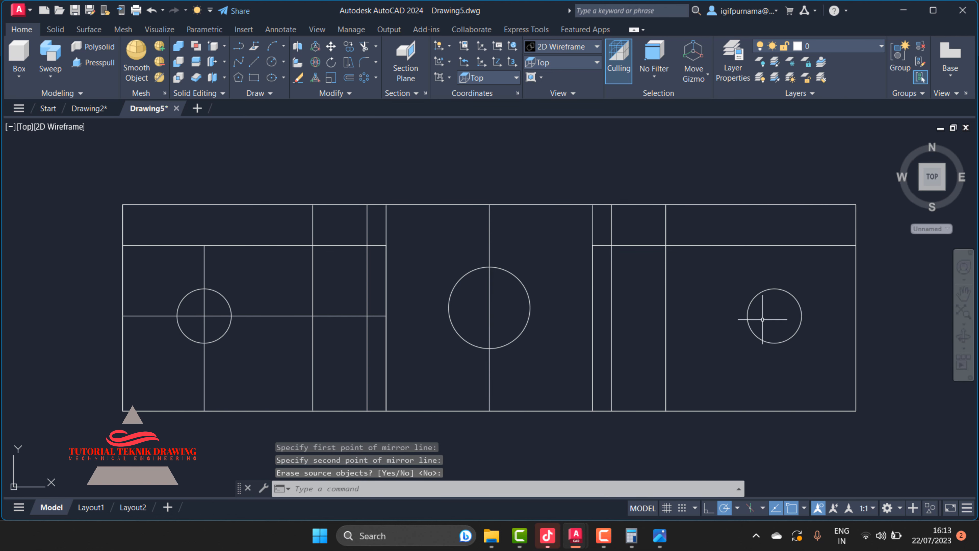
- Return the model to the SW Isometric view with the Shaded visual style
left_click(550, 61)
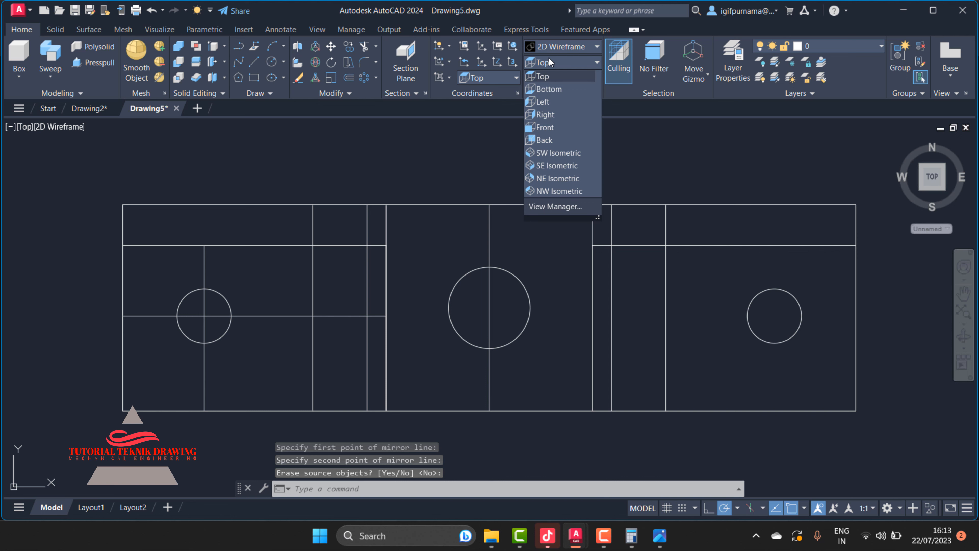
left_click(558, 153)
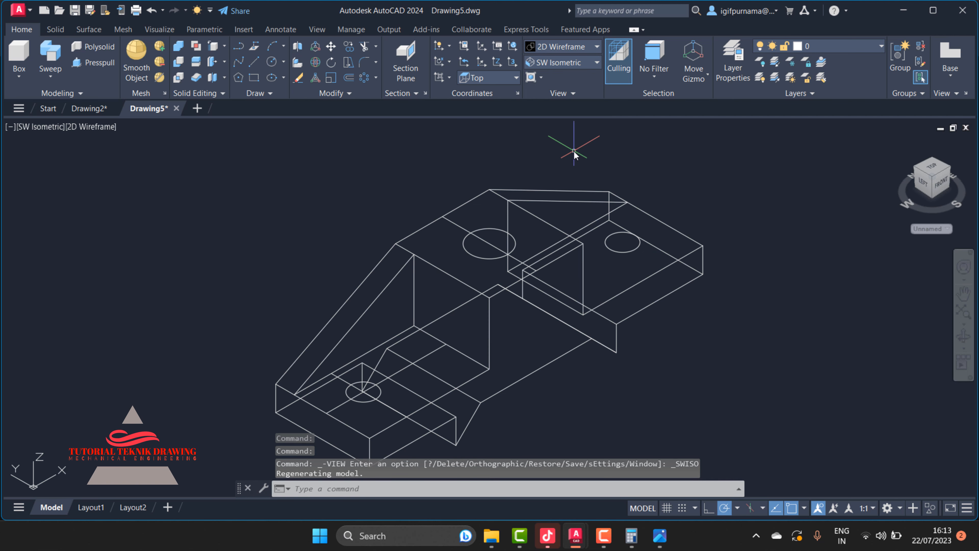
left_click(563, 48)
left_click(548, 125)
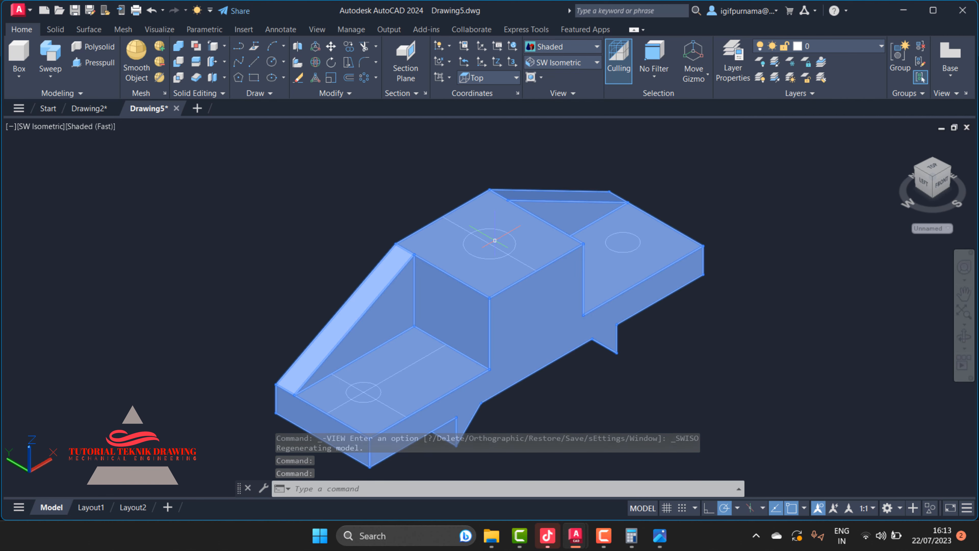
left_click(298, 79)
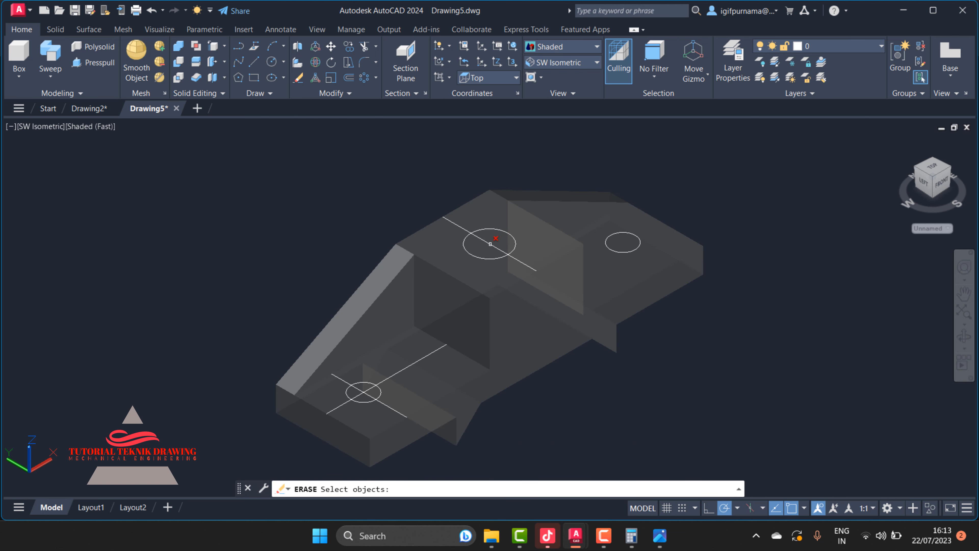
key("Escape")
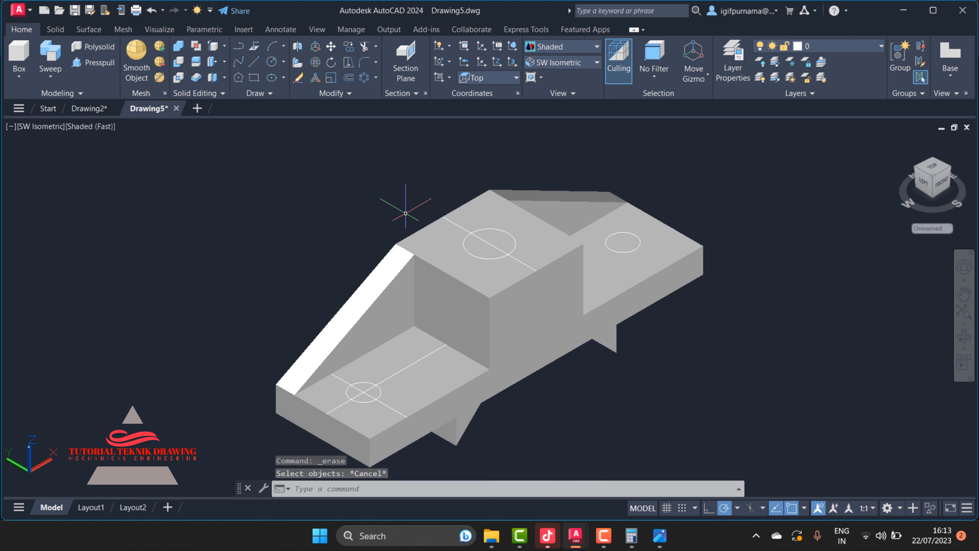
left_click(418, 250)
key("Escape")
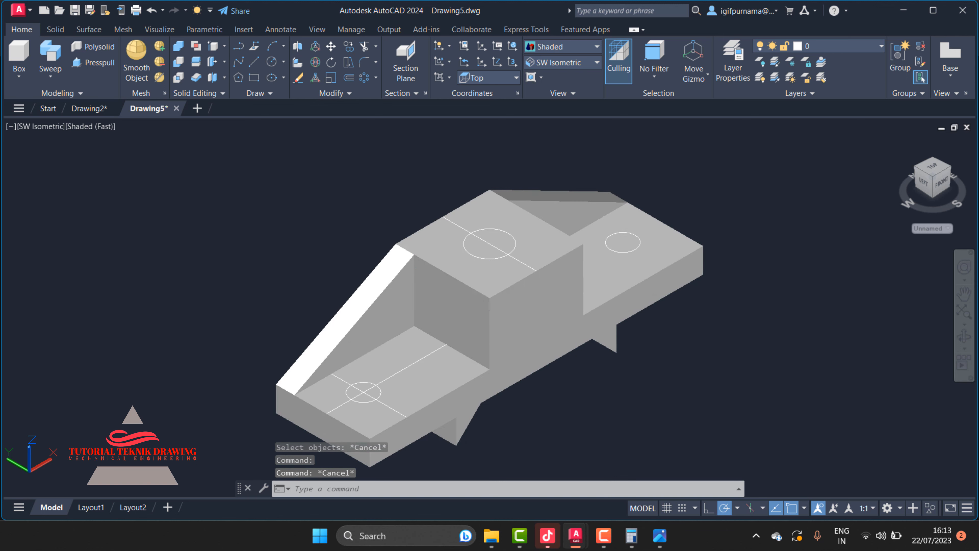
- Hide the solid bracket body so only the circles and construction lines are displayed
left_click(428, 214)
right_click(428, 214)
mouse_move(486, 271)
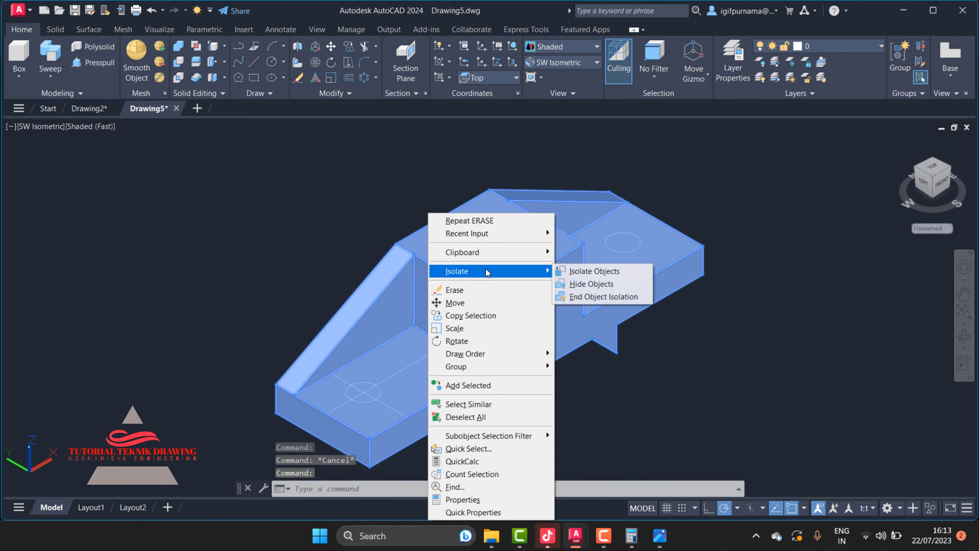
left_click(596, 287)
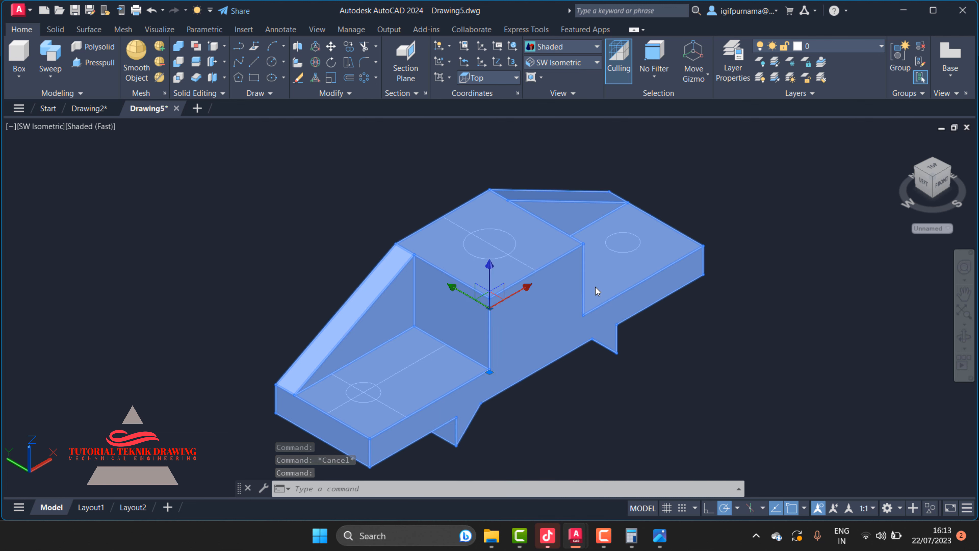
- Erase the construction line through the central circle and the two crossing lines at the left circle
left_click(298, 77)
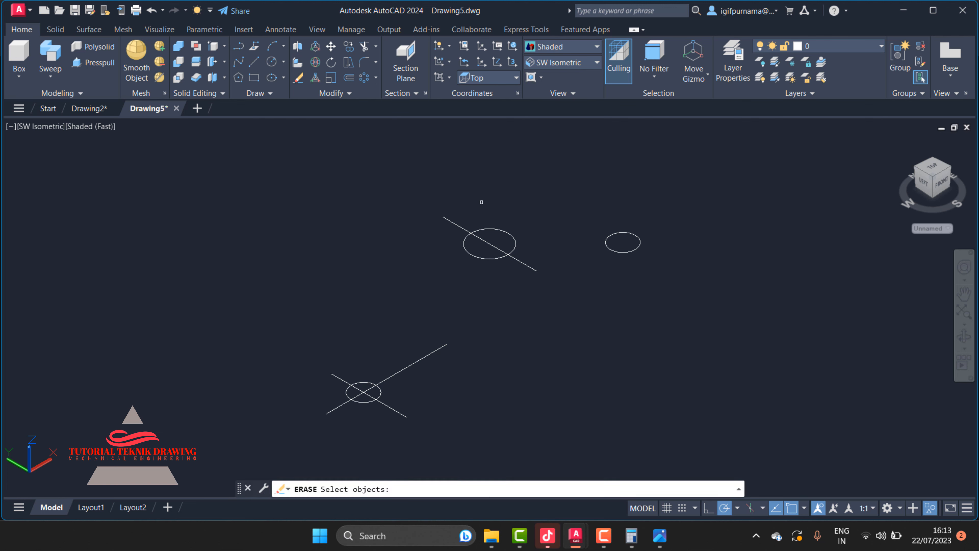
left_click(555, 292)
left_click(530, 265)
left_click(394, 442)
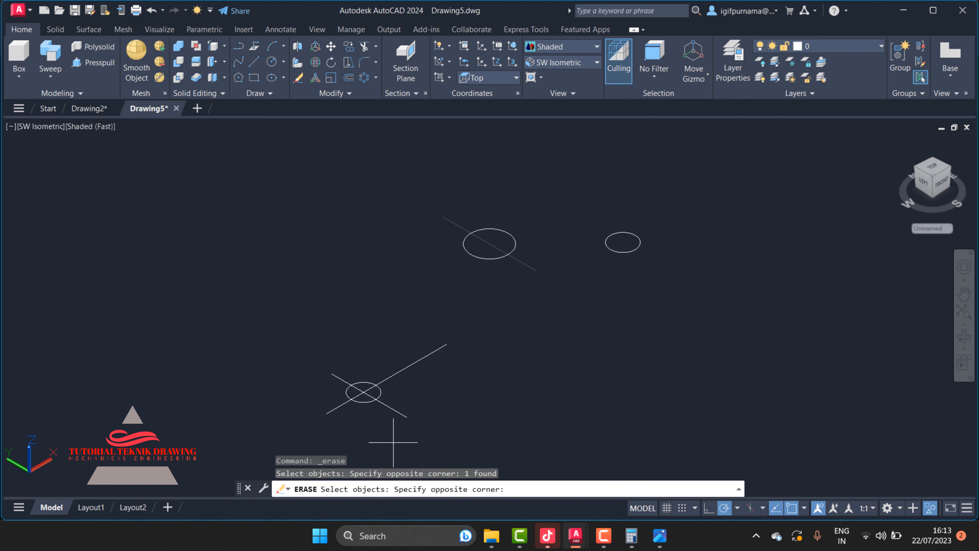
left_click(396, 409)
left_click(413, 424)
left_click(392, 407)
left_click(426, 364)
left_click(417, 349)
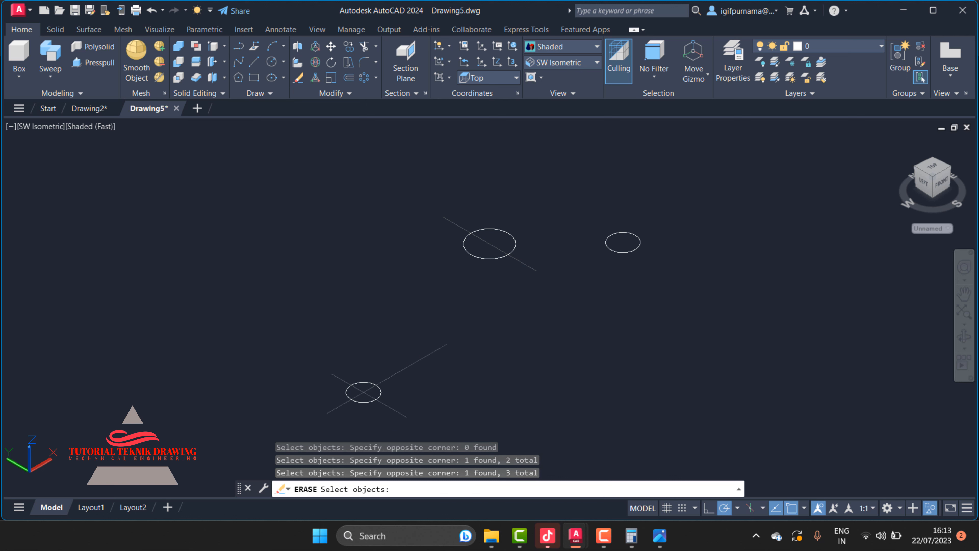
key("Return")
- End the object isolation so the hidden solid bracket is displayed with the circles again
right_click(364, 225)
mouse_move(478, 285)
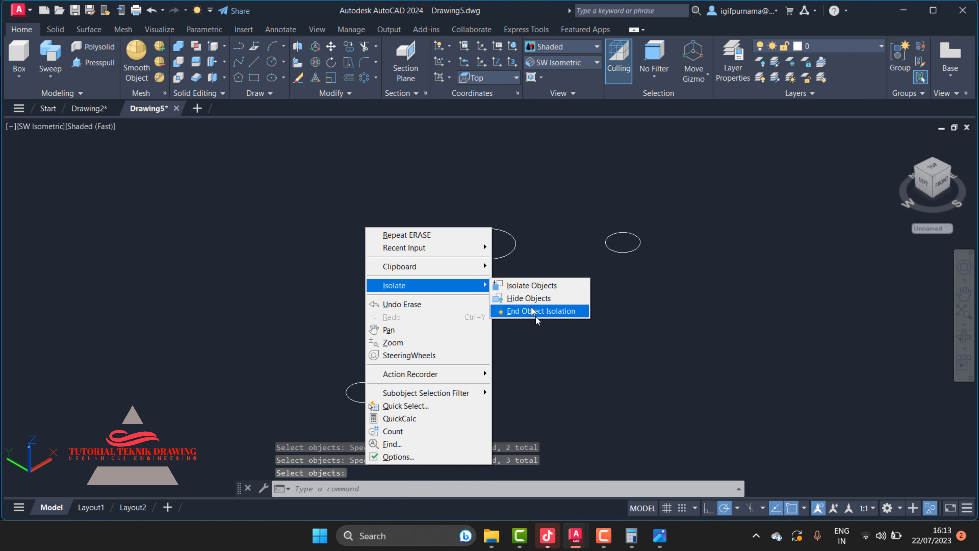
left_click(532, 311)
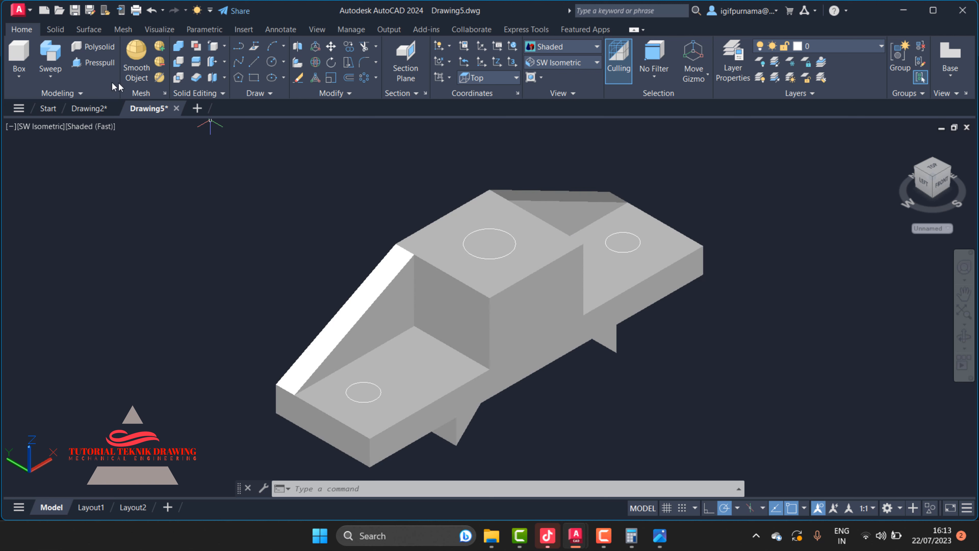
- Presspull the left, central and right circles down through the bracket to cut three through holes
left_click(88, 63)
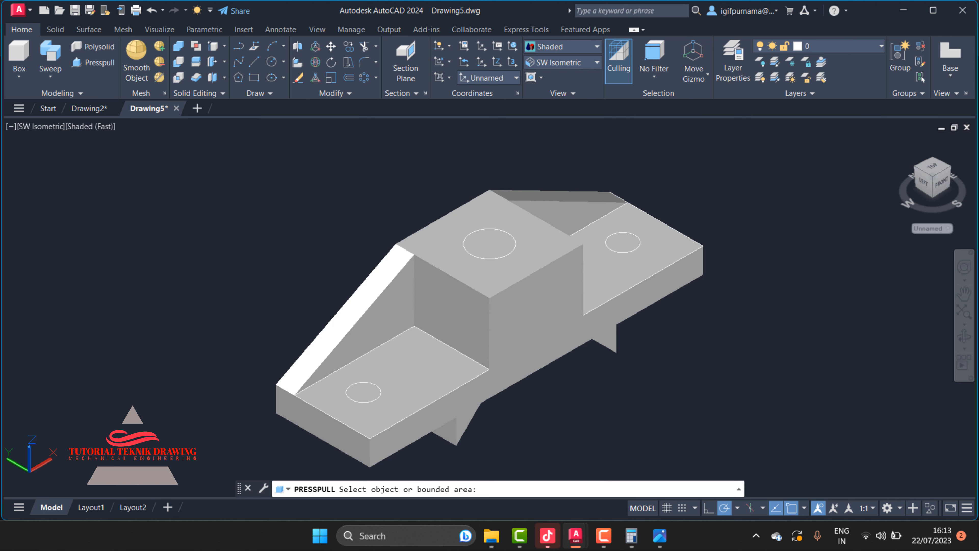
left_click(363, 393)
left_click(456, 446)
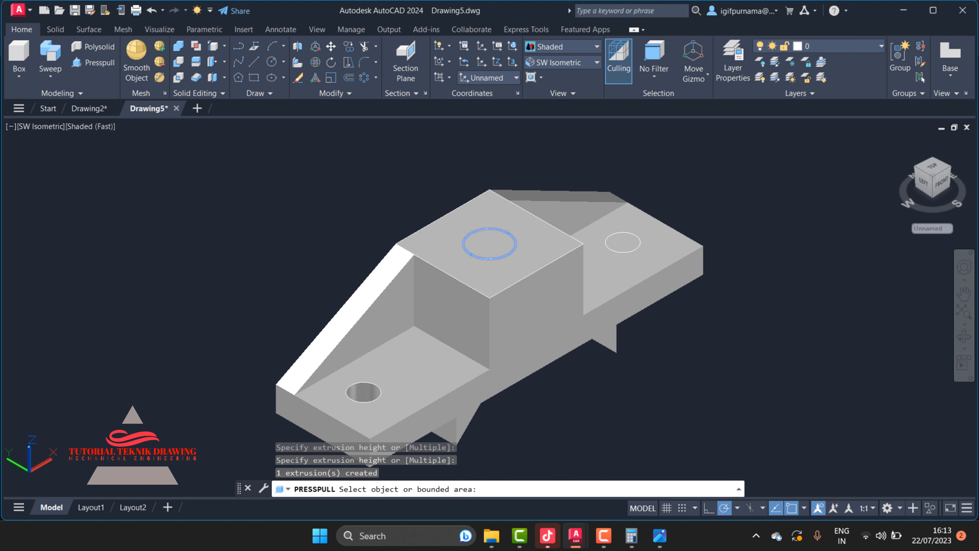
left_click(489, 244)
left_click(589, 412)
left_click(623, 243)
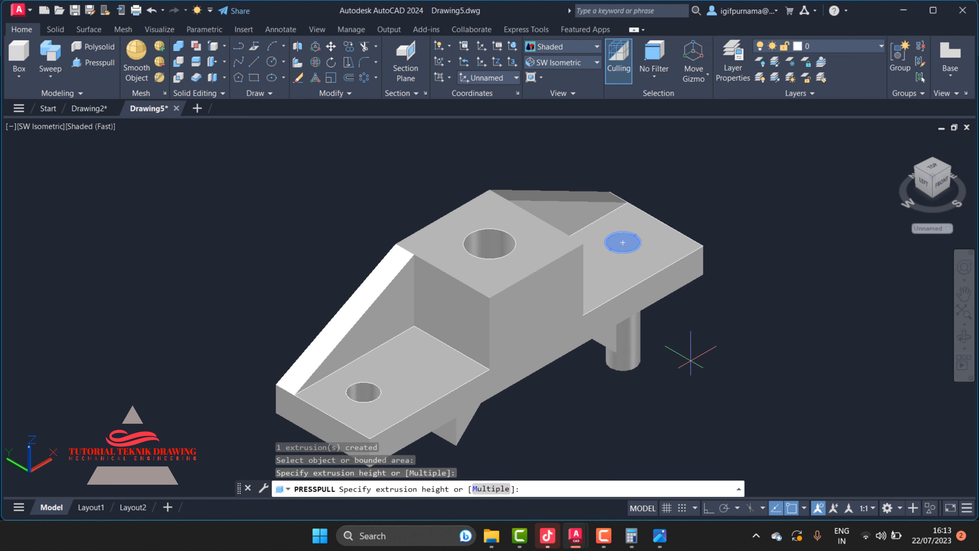
left_click(732, 285)
key("Return")
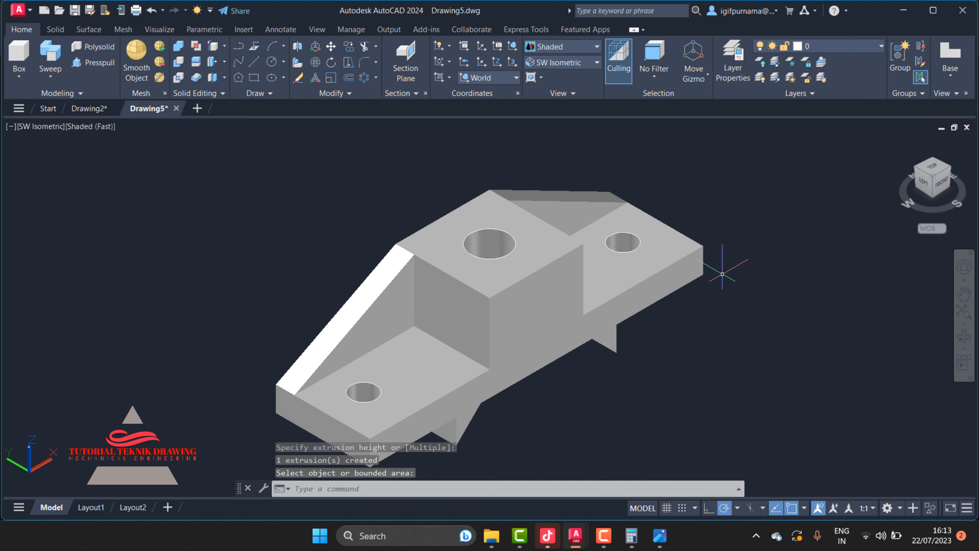
- Check the reference image, and move the solid bracket away from the hole circles, leaving the circles in place
left_click(331, 46)
left_click(428, 213)
left_click(356, 199)
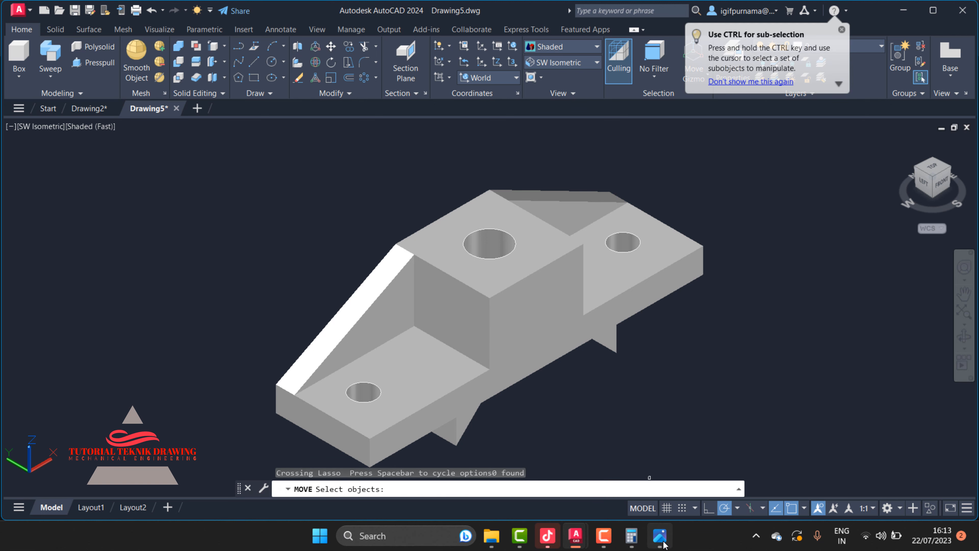
left_click(660, 535)
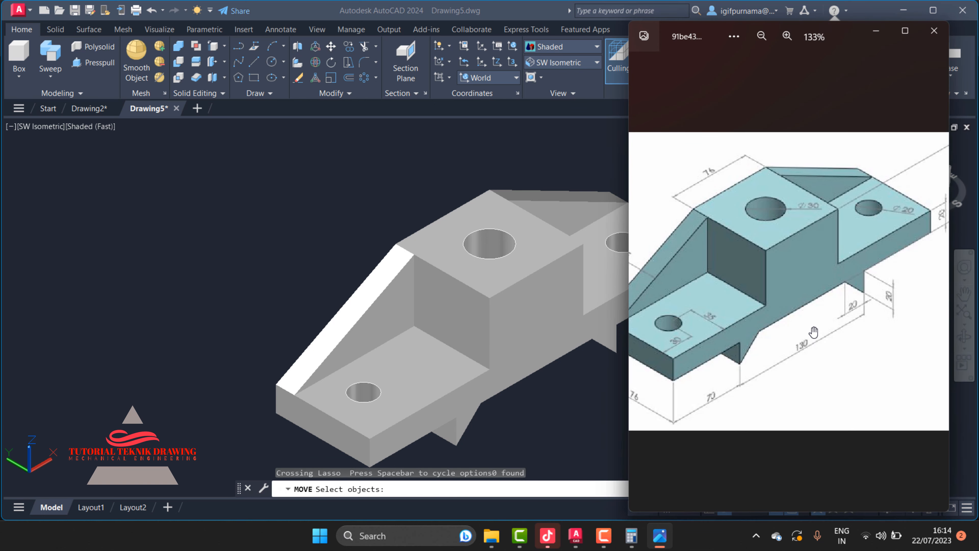
left_click(531, 371)
left_click(330, 53)
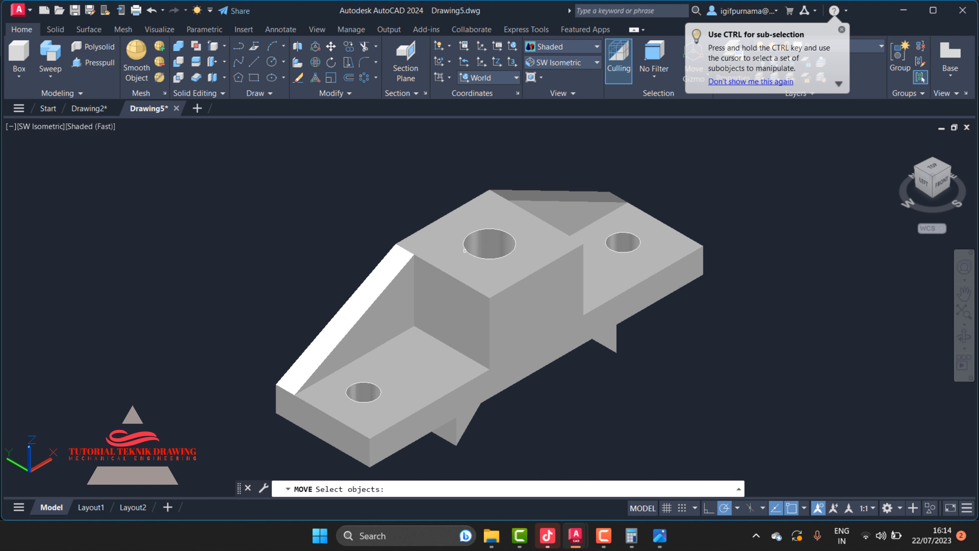
left_click(454, 253)
key("Return")
left_click(452, 253)
left_click(126, 209)
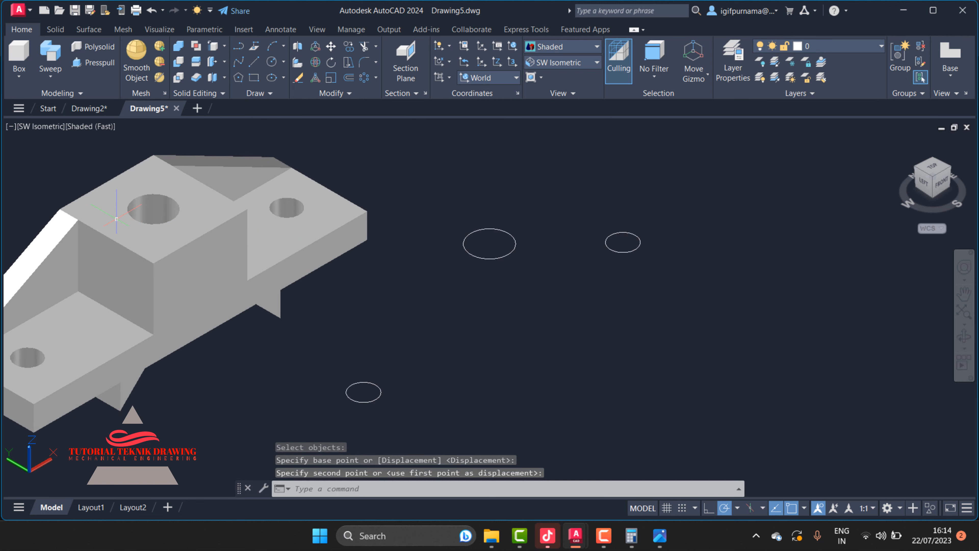
- Erase the three leftover hole circles, and return the model to the home view
left_click(298, 78)
left_click(641, 300)
left_click(435, 179)
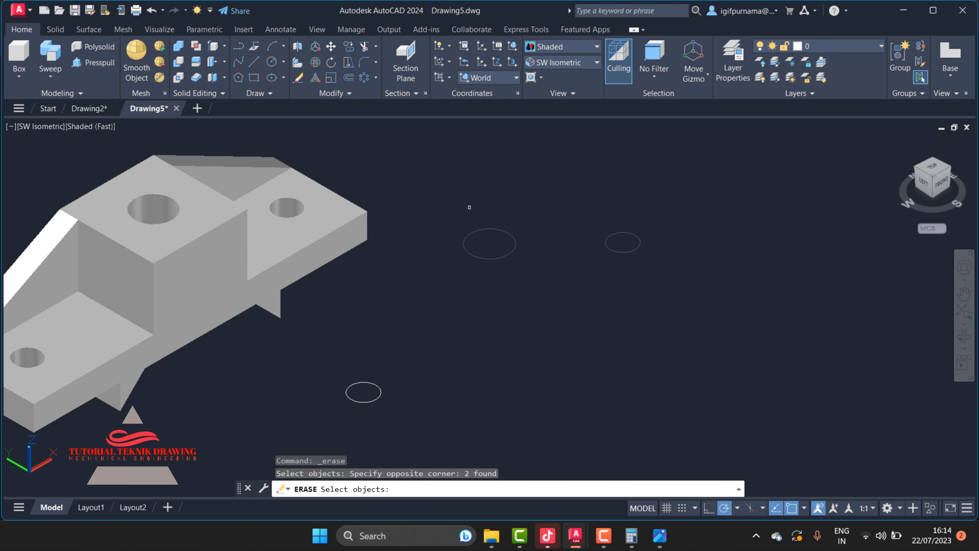
left_click(450, 411)
left_click(342, 363)
key("Return")
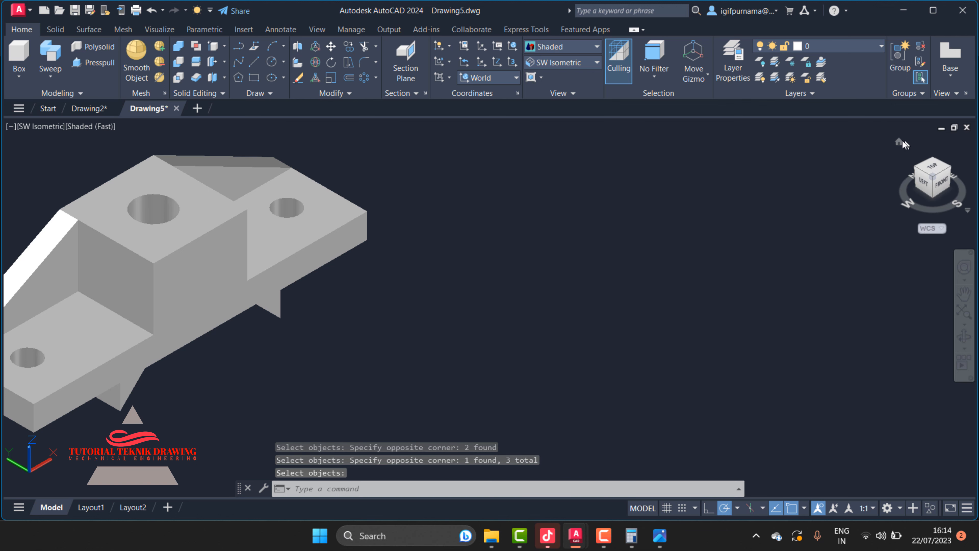
left_click(900, 141)
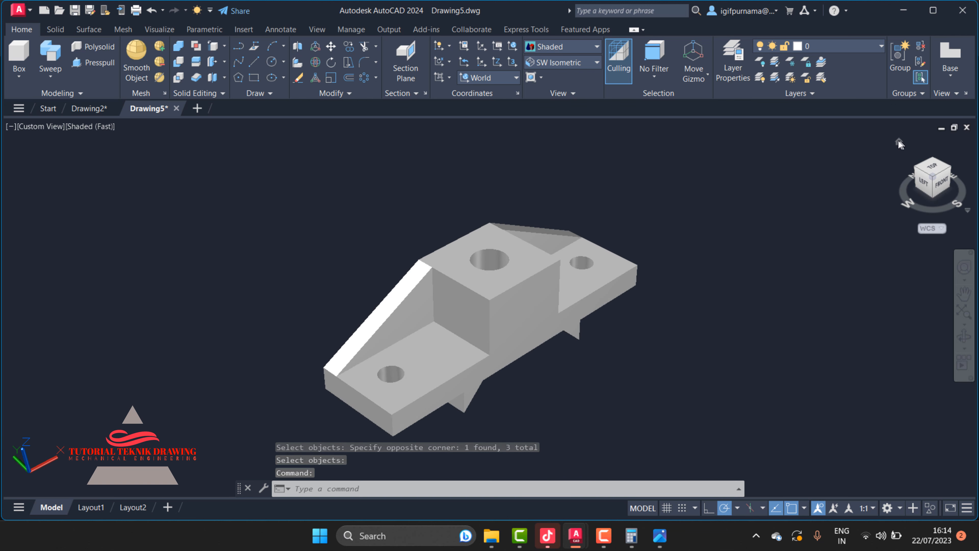
- Open the Materials Browser and assign the gold Metallic Paint material to the bracket
type("r")
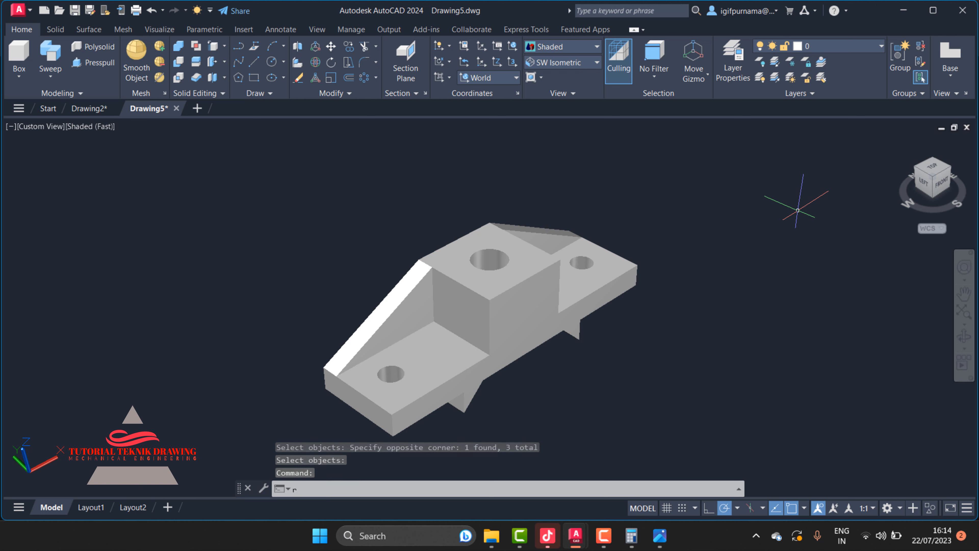
type("amt")
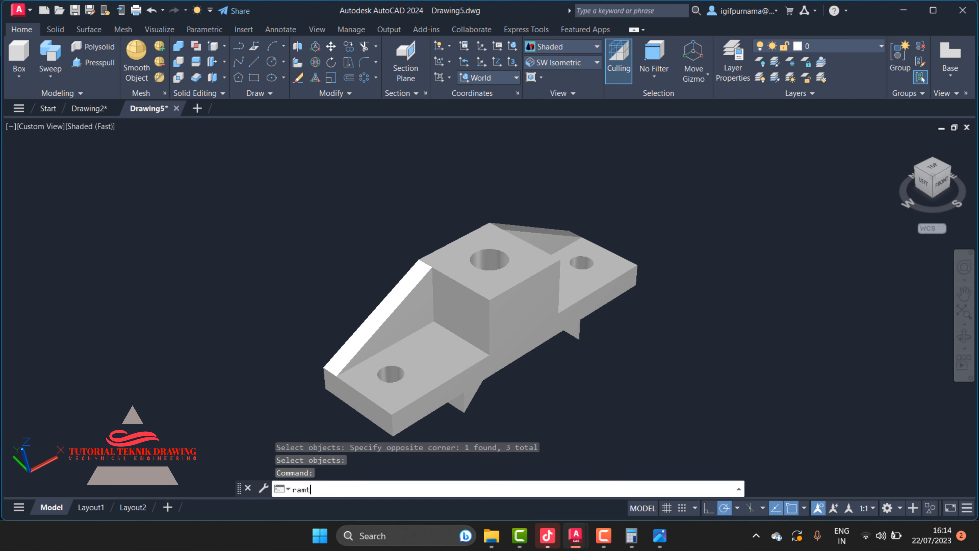
key("Return")
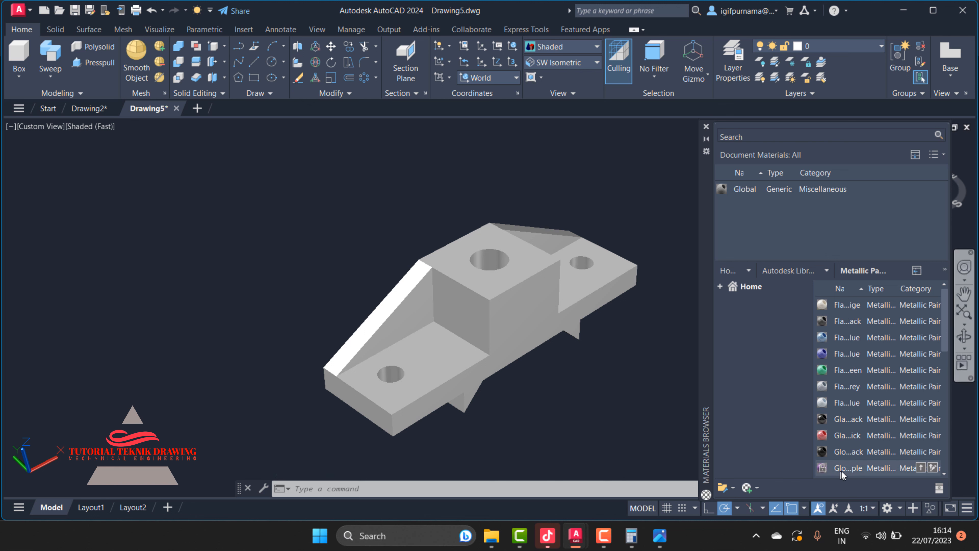
left_click_drag(944, 325, 526, 302)
left_click(921, 383)
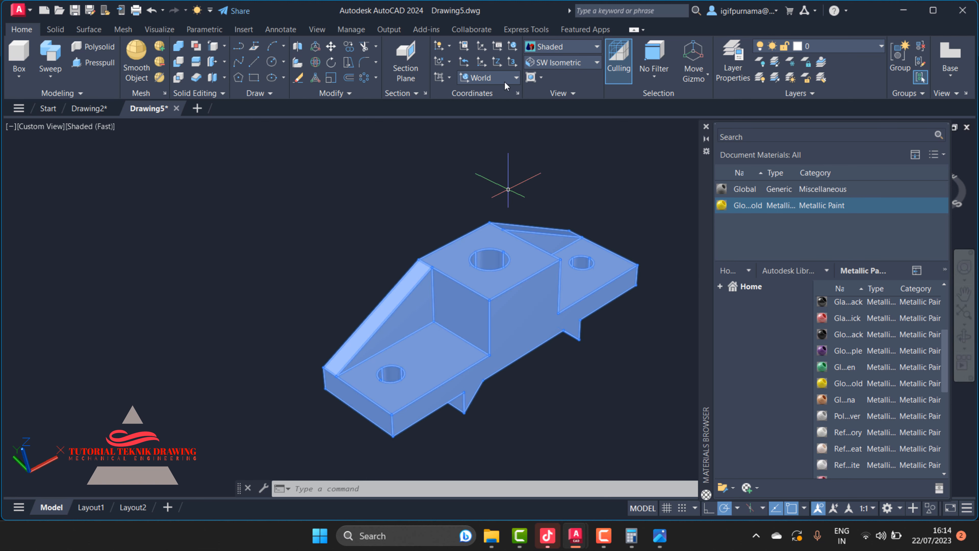
- Display the bracket in the Realistic visual style
left_click(544, 49)
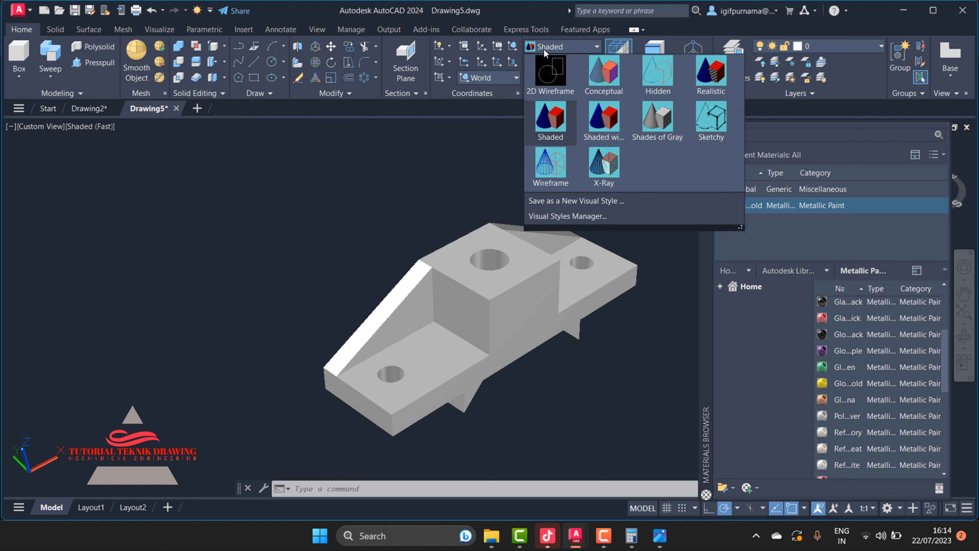
left_click(719, 83)
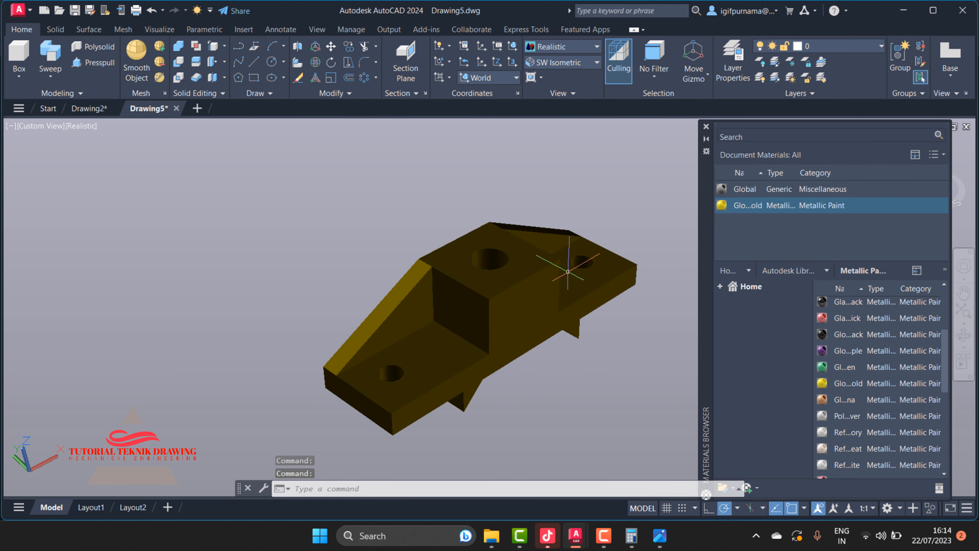
left_click_drag(559, 240, 558, 239)
- Turn on the sun status, and accept the recommended adjustment of the exposure settings
left_click(238, 29)
left_click(210, 32)
left_click(168, 30)
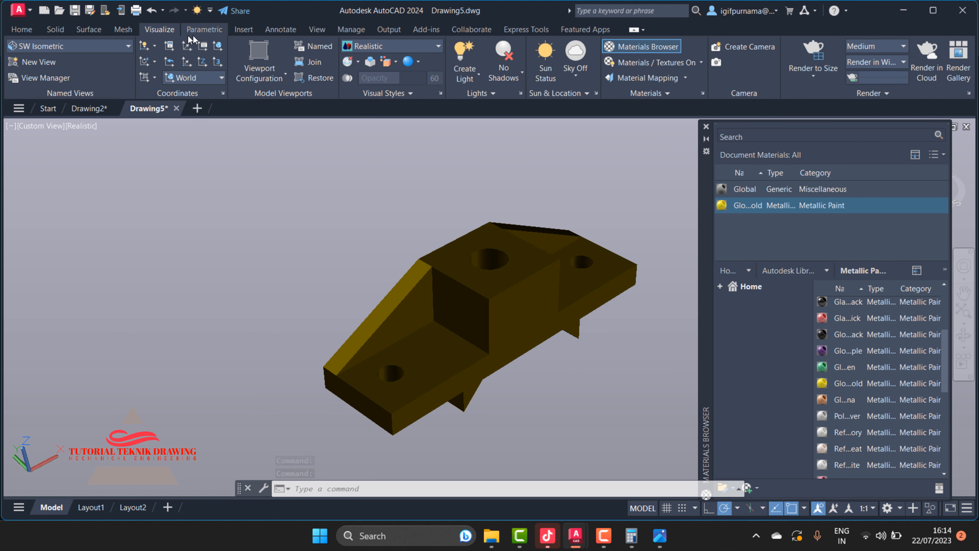
left_click(546, 76)
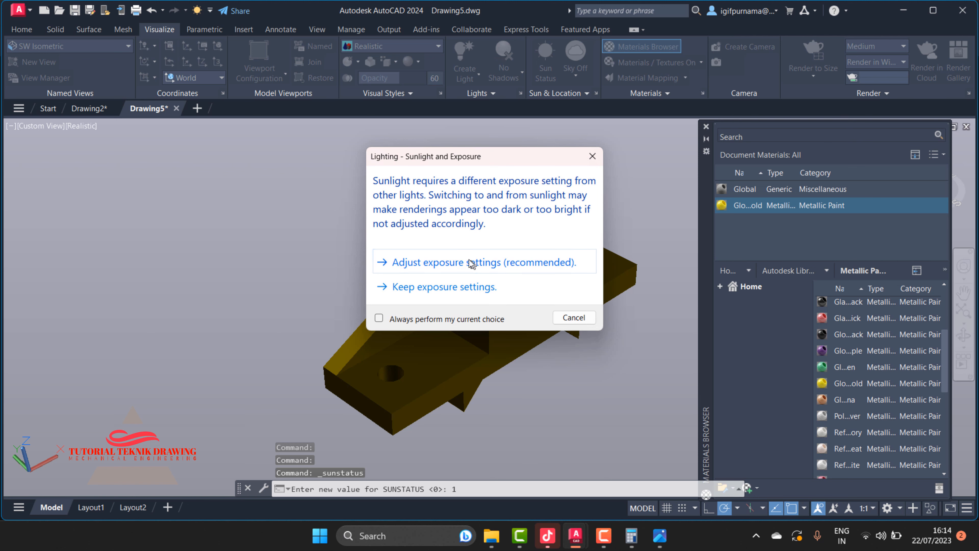
left_click(468, 259)
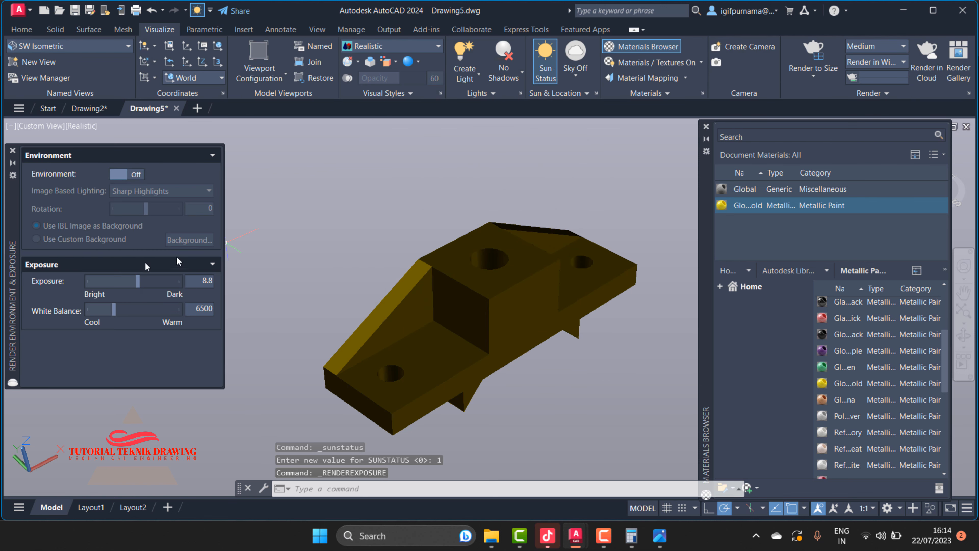
- Turn on the render environment, and give it a custom solid white background
left_click(138, 174)
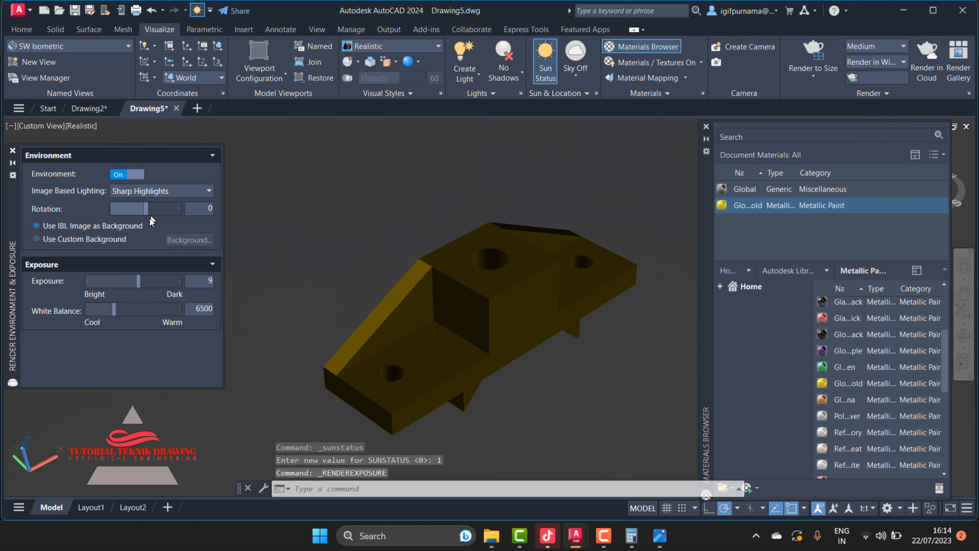
left_click(47, 240)
left_click(189, 240)
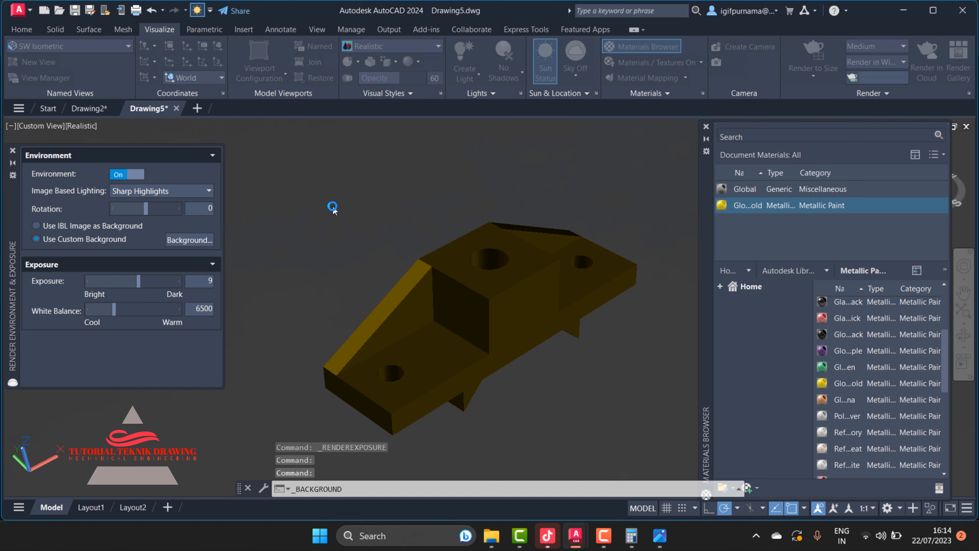
left_click(444, 169)
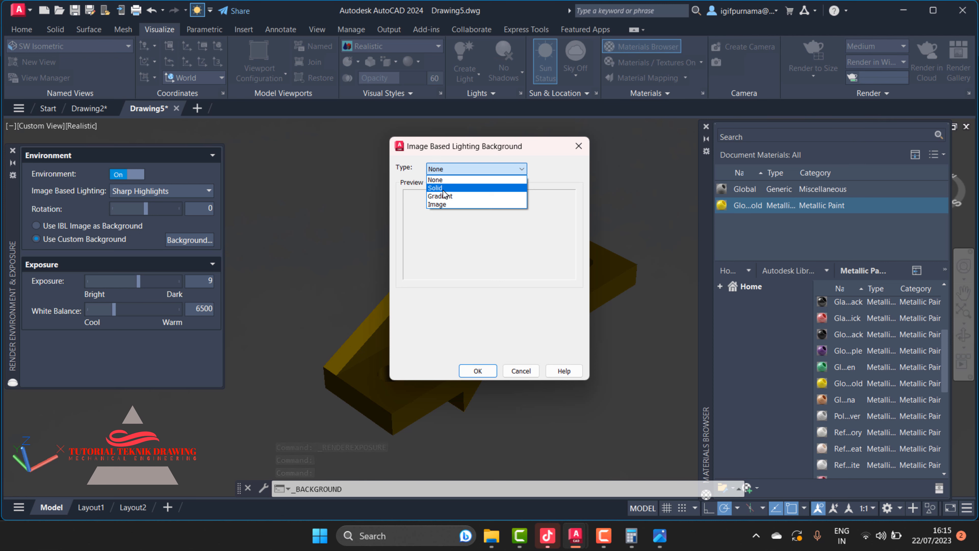
left_click(439, 188)
left_click(472, 333)
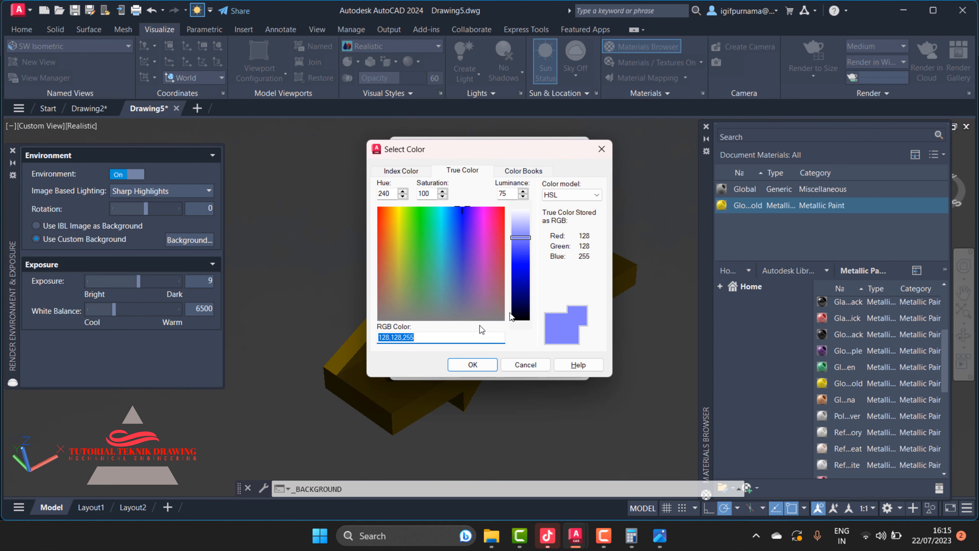
left_click_drag(519, 234, 520, 205)
left_click(477, 369)
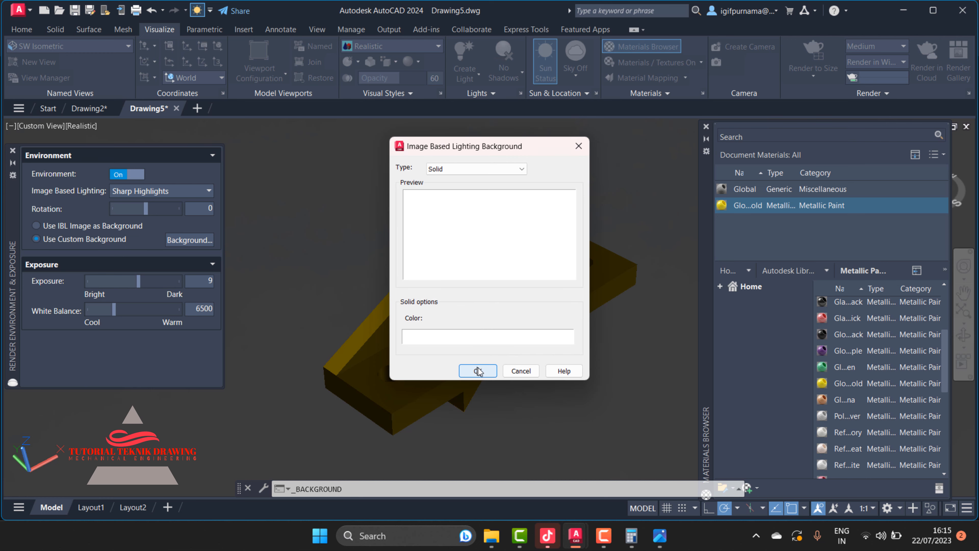
left_click(477, 369)
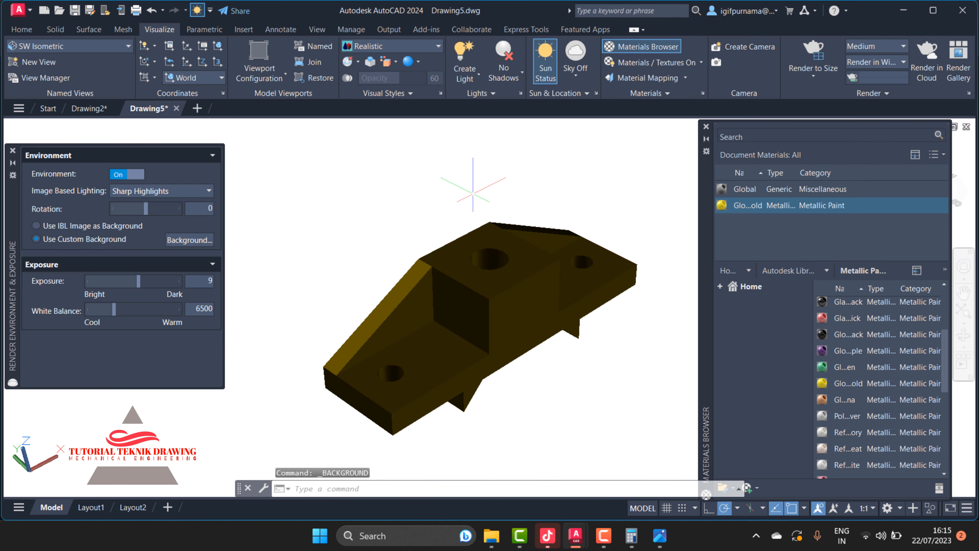
- Start a render of the bracket at 3300 x 2550 px, and close the render window
left_click(809, 77)
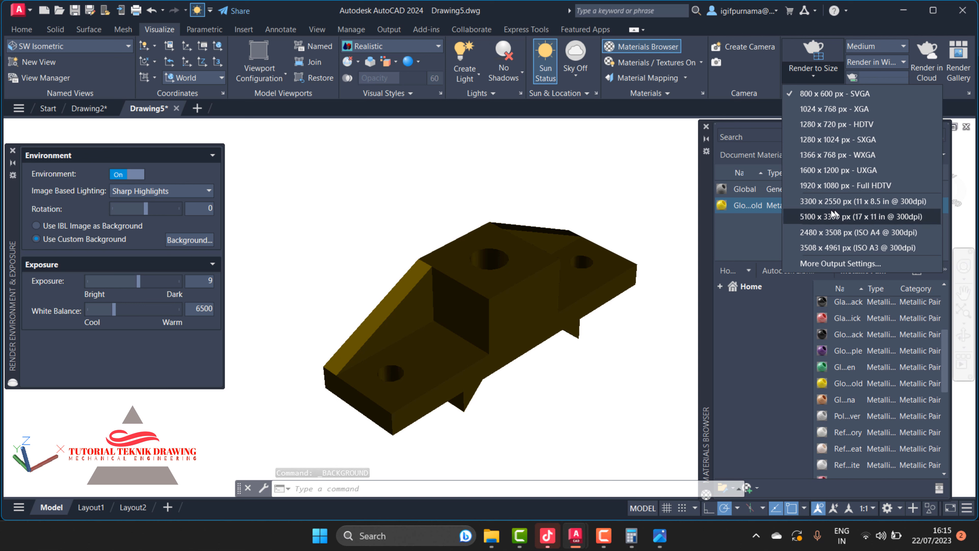
left_click(813, 201)
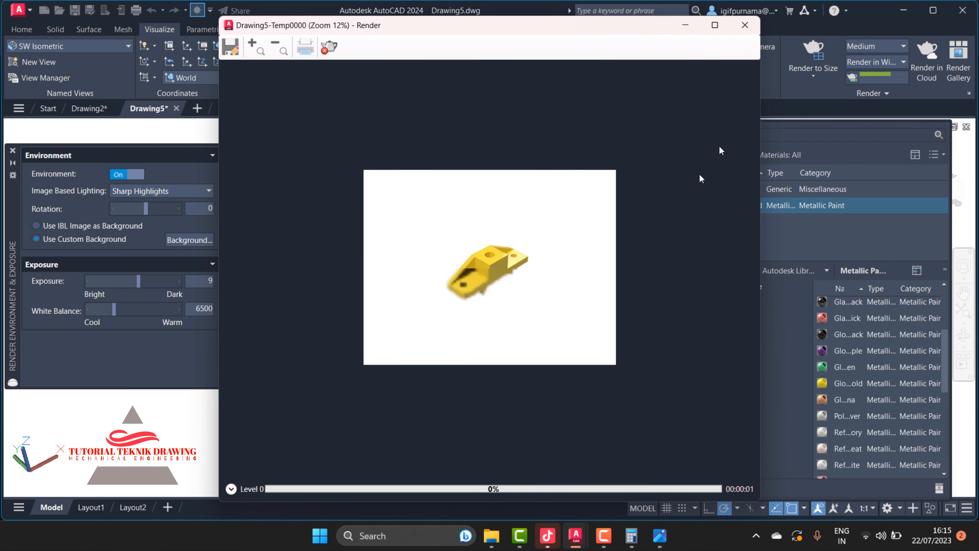
left_click(742, 24)
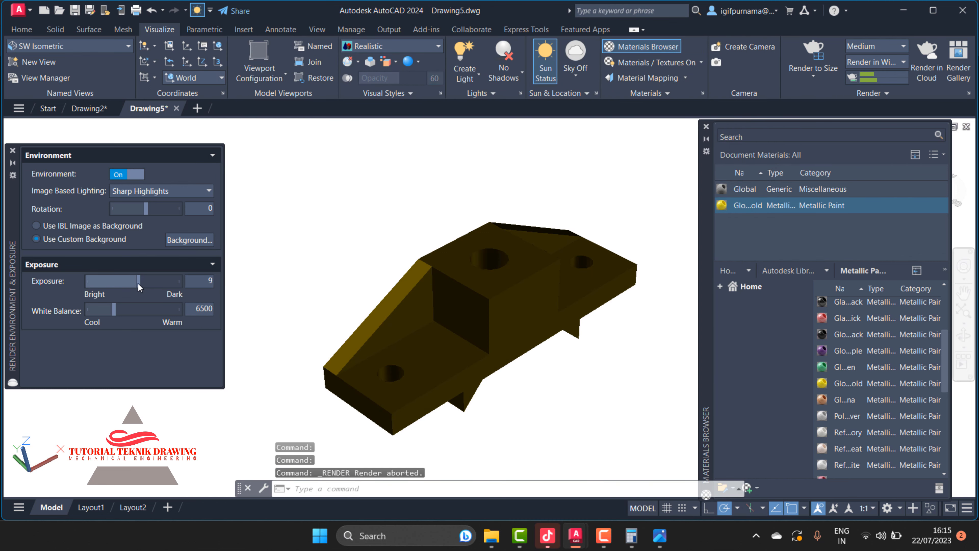
- Darken the exposure to 11.4, and render the bracket again for a close inspection at 50% zoom
left_click_drag(138, 283, 147, 283)
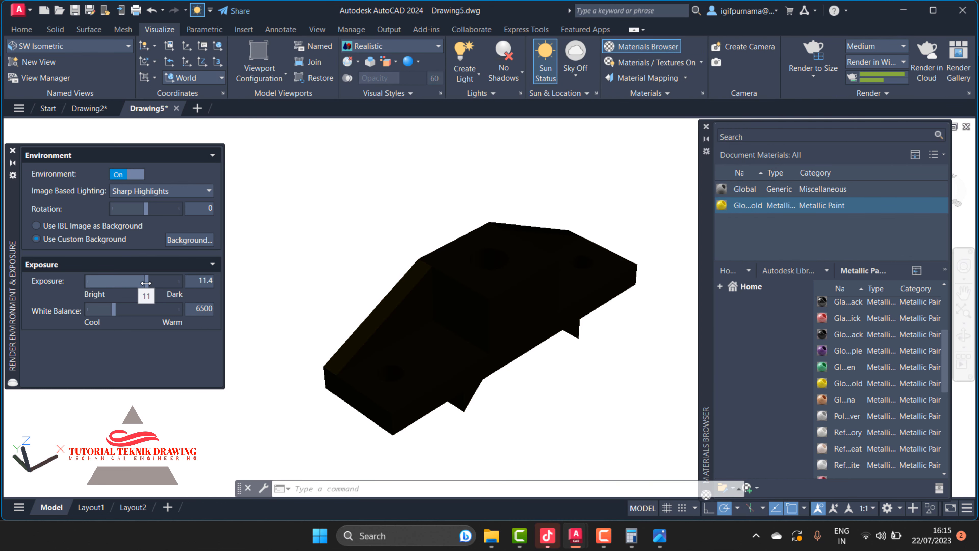
left_click(797, 60)
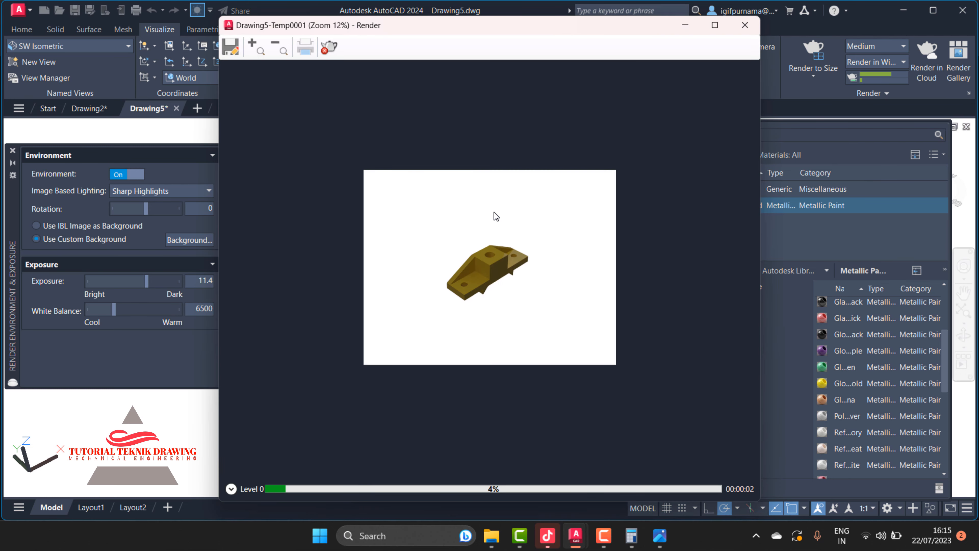
left_click(257, 54)
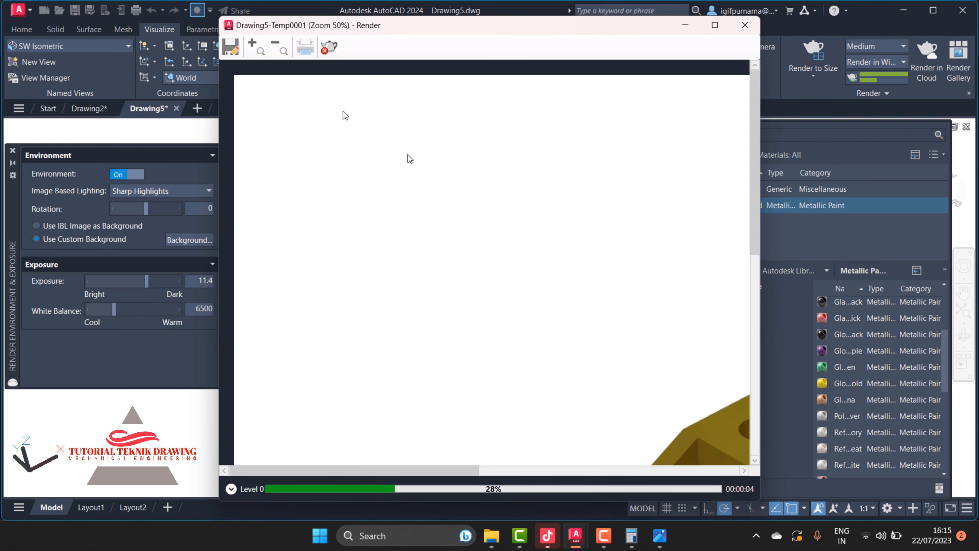
left_click_drag(502, 232, 354, 128)
left_click_drag(466, 224, 316, 92)
left_click_drag(517, 266, 460, 228)
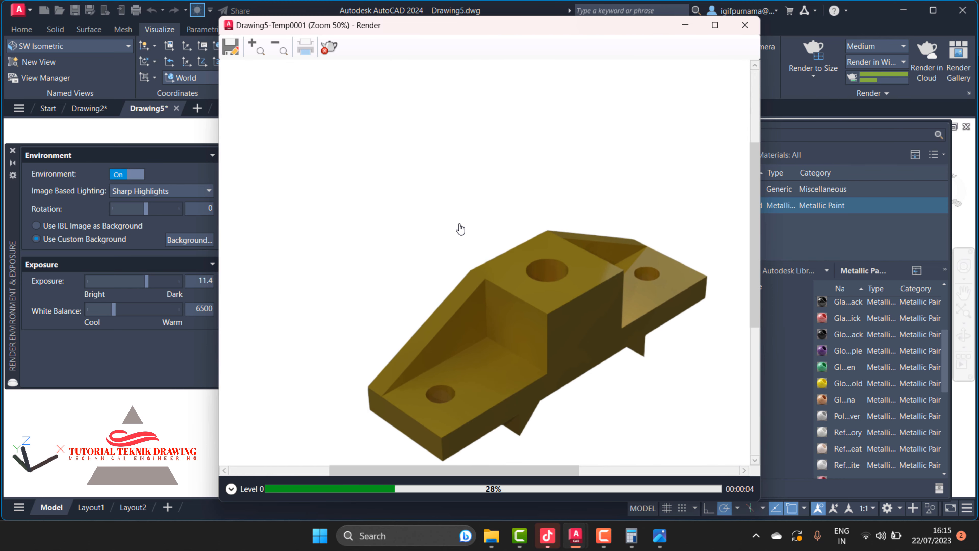